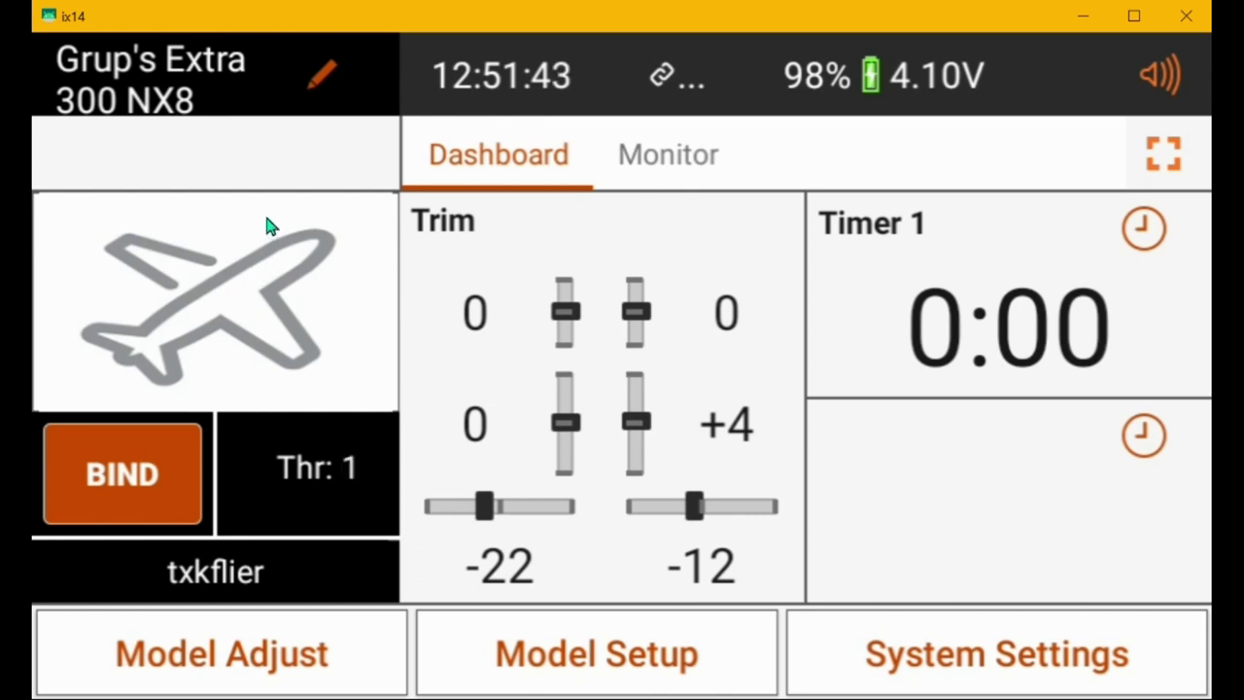
Step: Turn off RF to access Model Utilities for the Grup's Extra 300 NX8 model and browse the model list
left_click(259, 82)
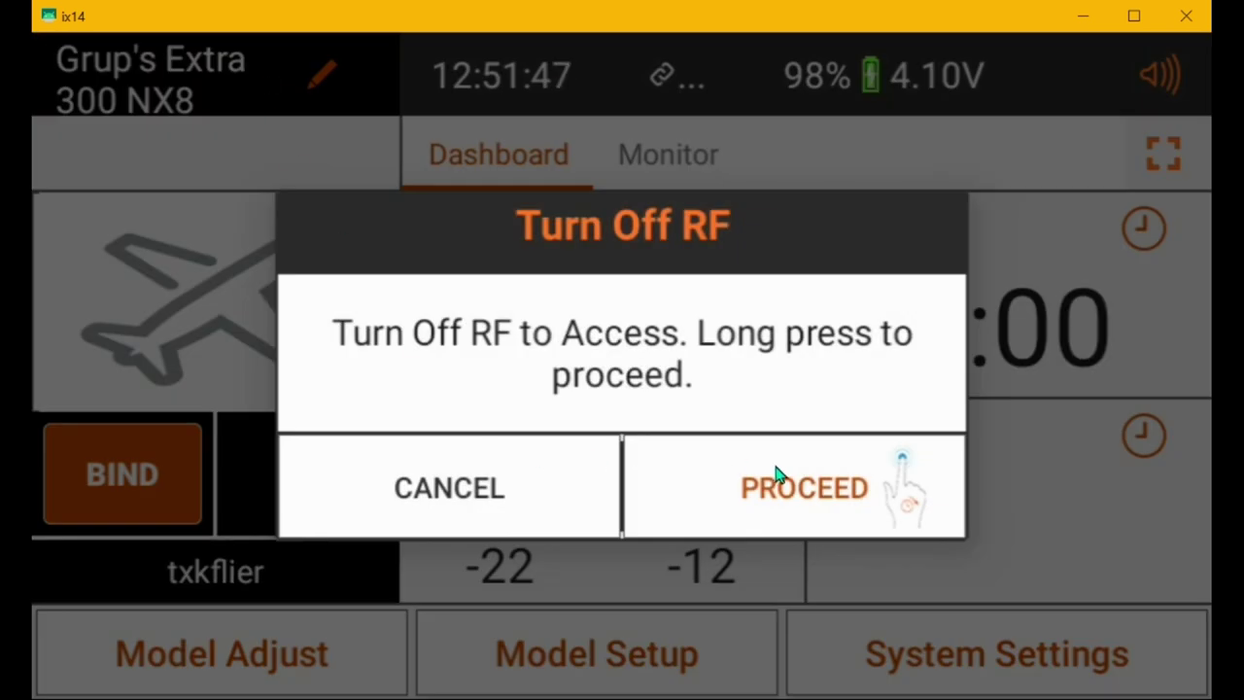
left_click(778, 483)
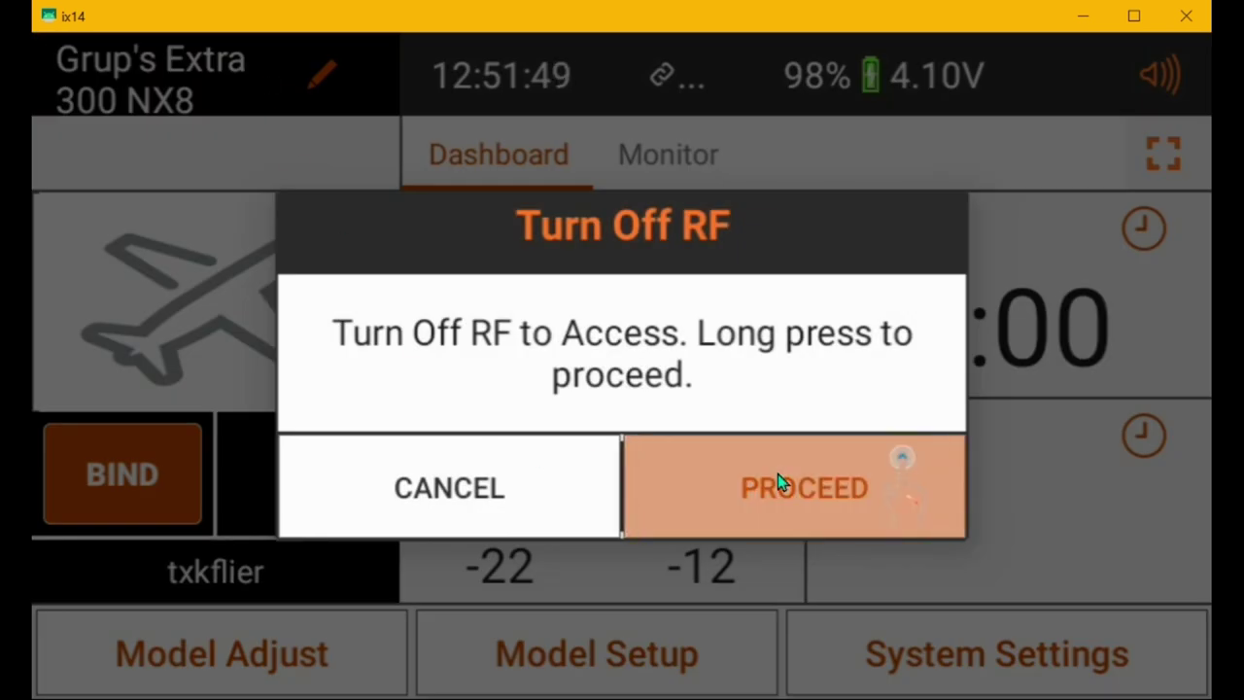
scroll(842, 486, "down", 8)
scroll(842, 486, "up", 5)
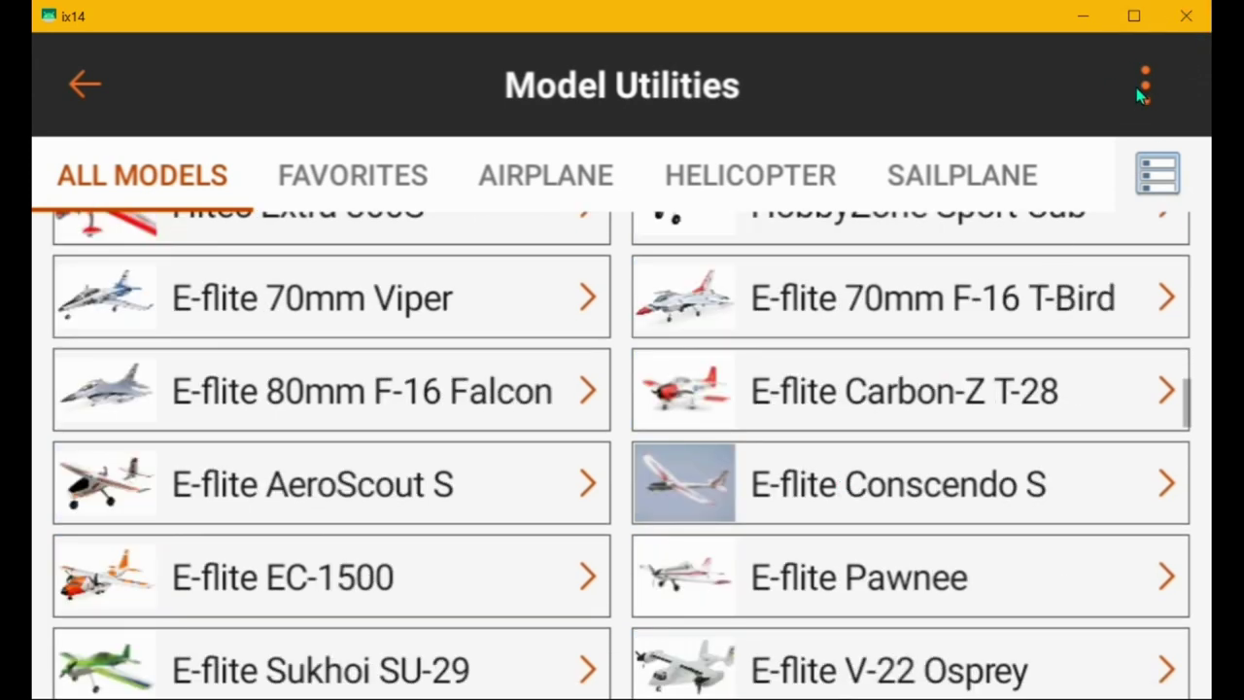
Step: Import the model file 004~Extra 300 1_3m (1) from the Downloads folder into the model list
left_click(1144, 86)
left_click(894, 253)
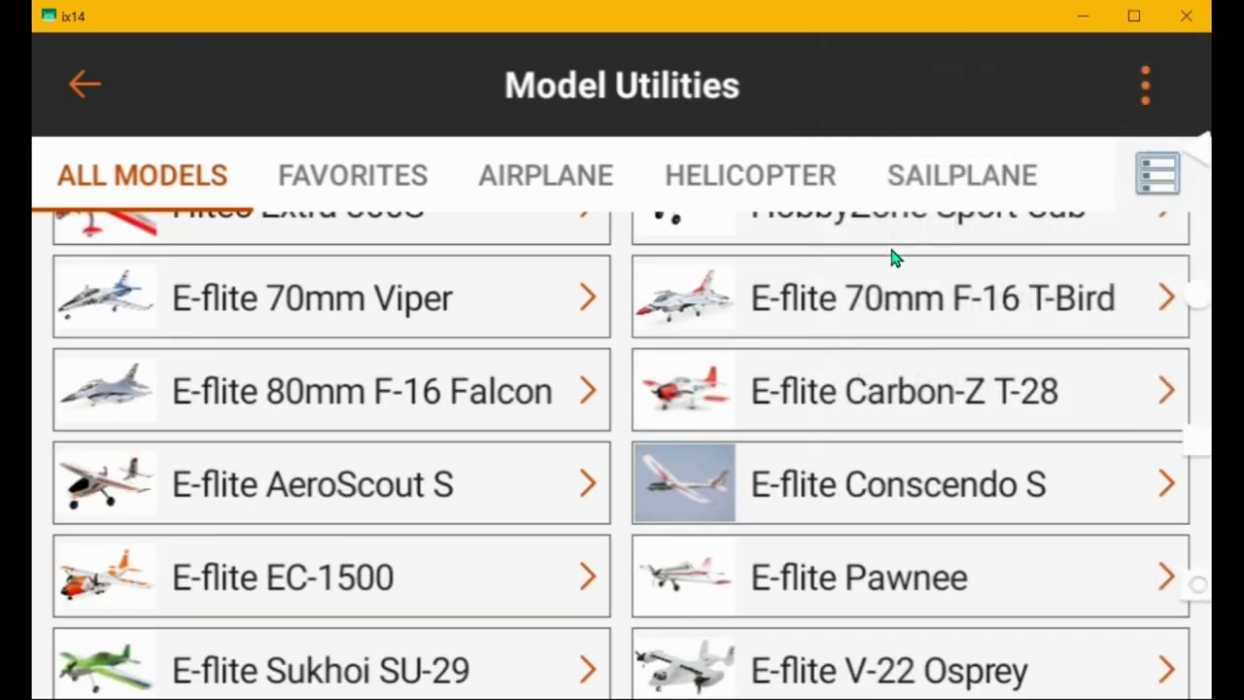
scroll(456, 481, "down", 5)
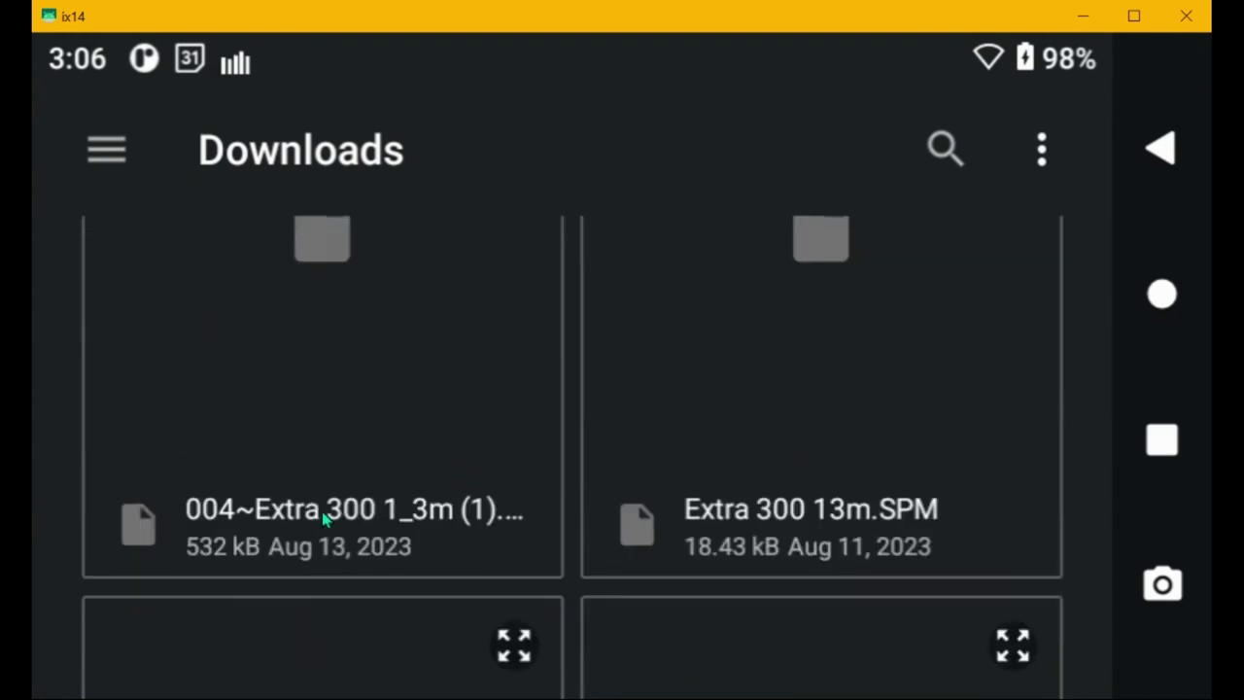
left_click(326, 520)
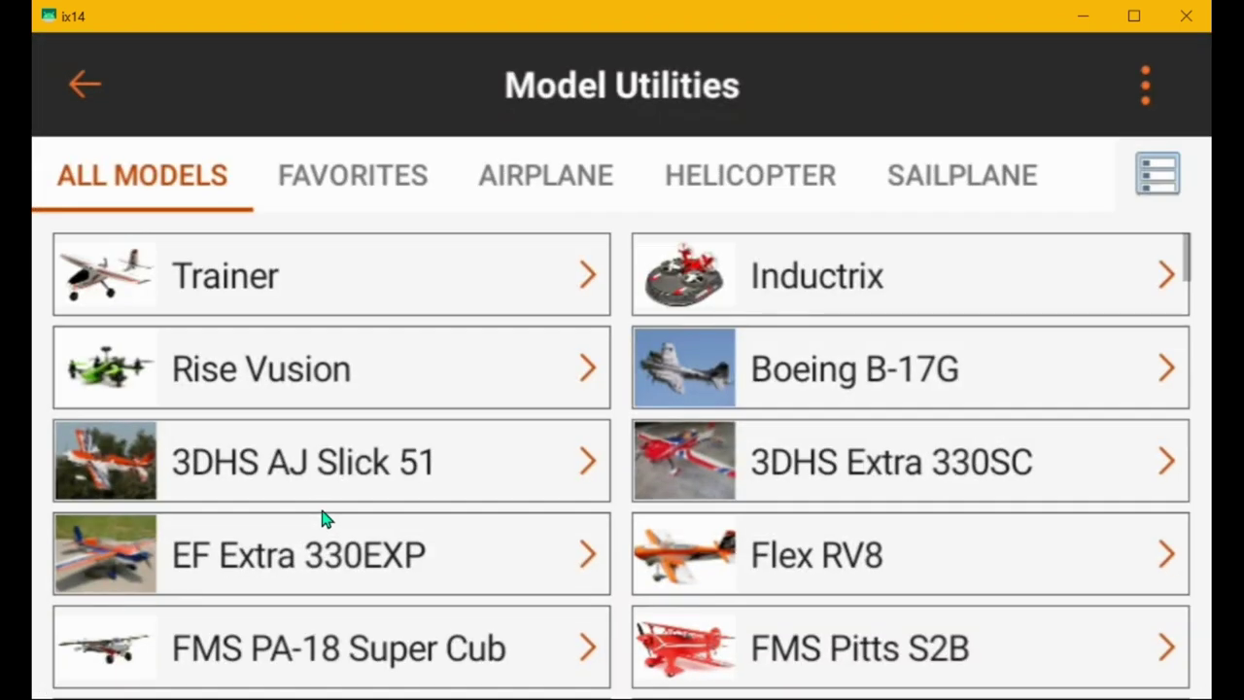
Step: Find the imported Extra 300 1.3m model in the list of all models and activate it
scroll(786, 411, "down", 10)
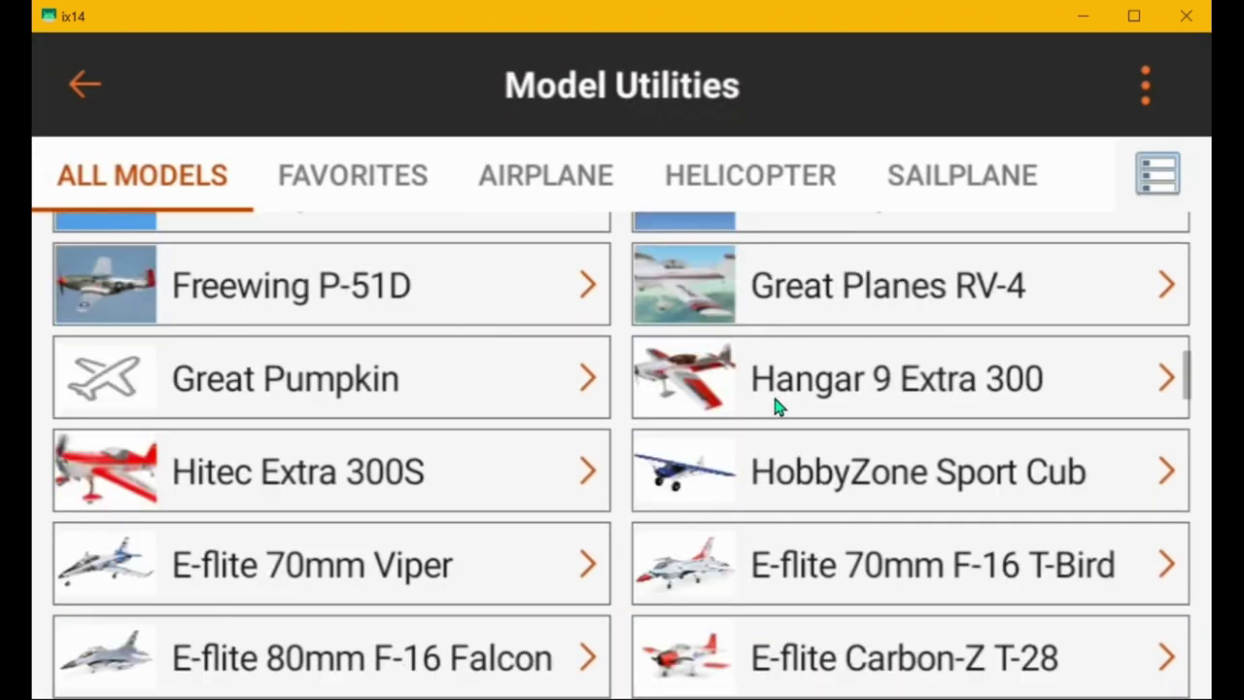
scroll(777, 406, "down", 15)
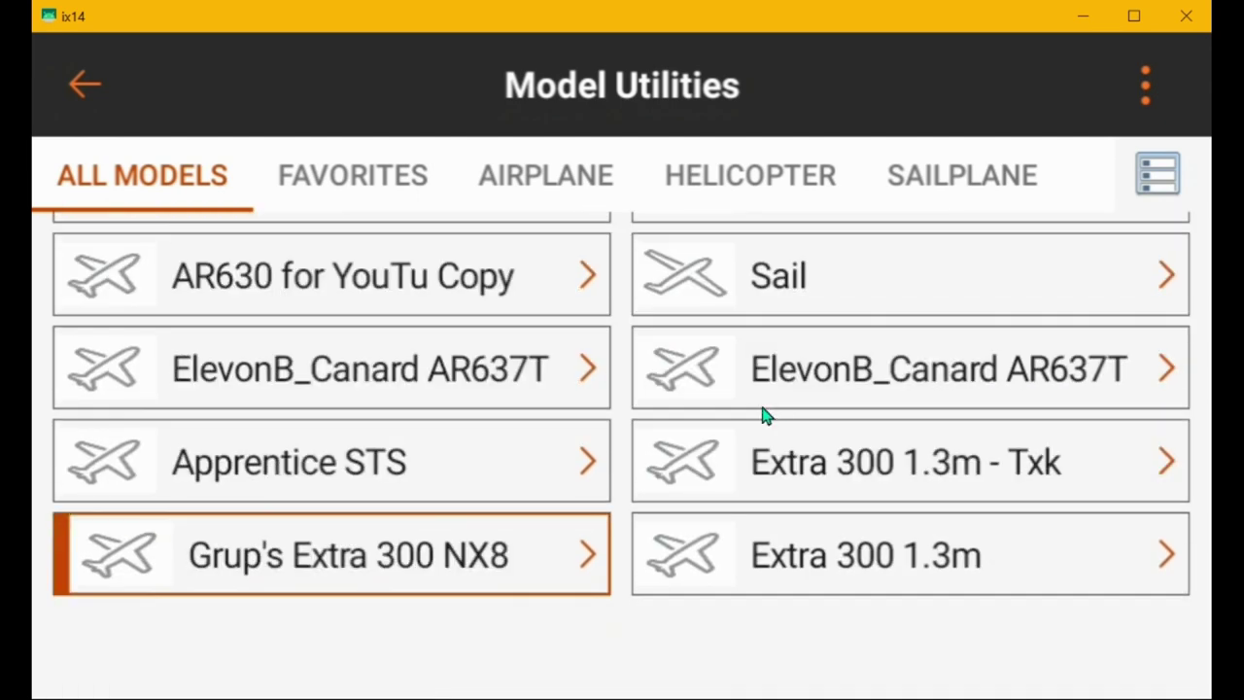
left_click(881, 546)
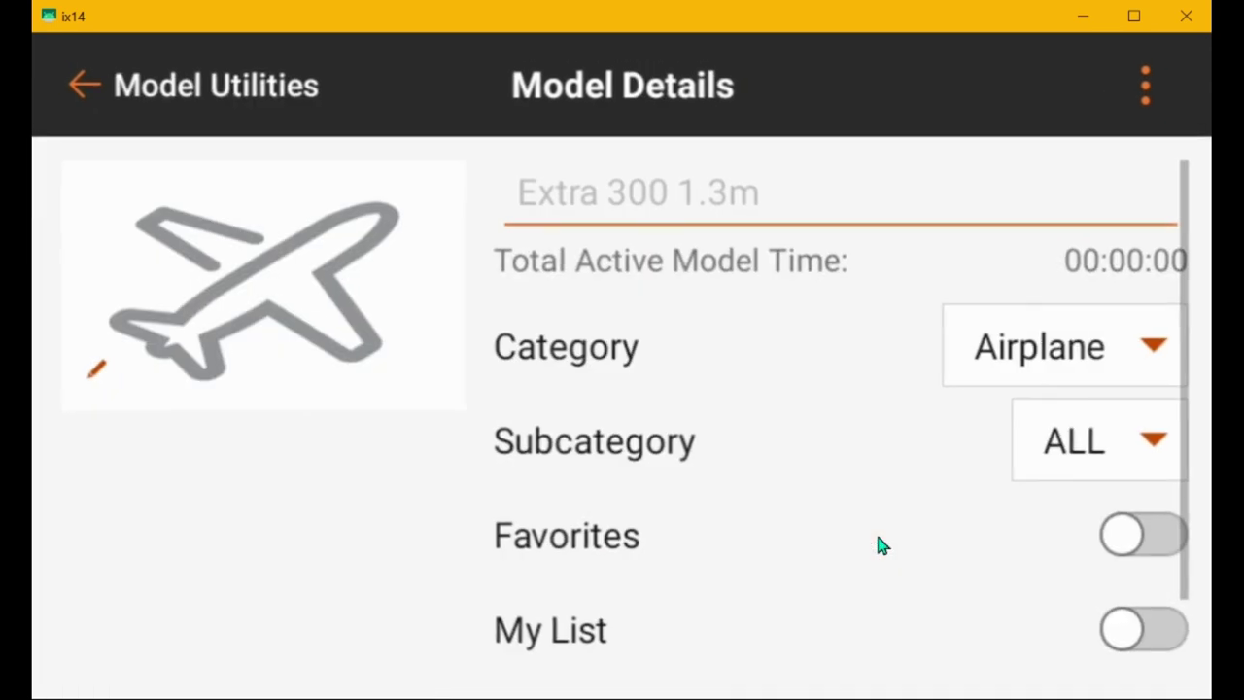
scroll(894, 380, "down", 1)
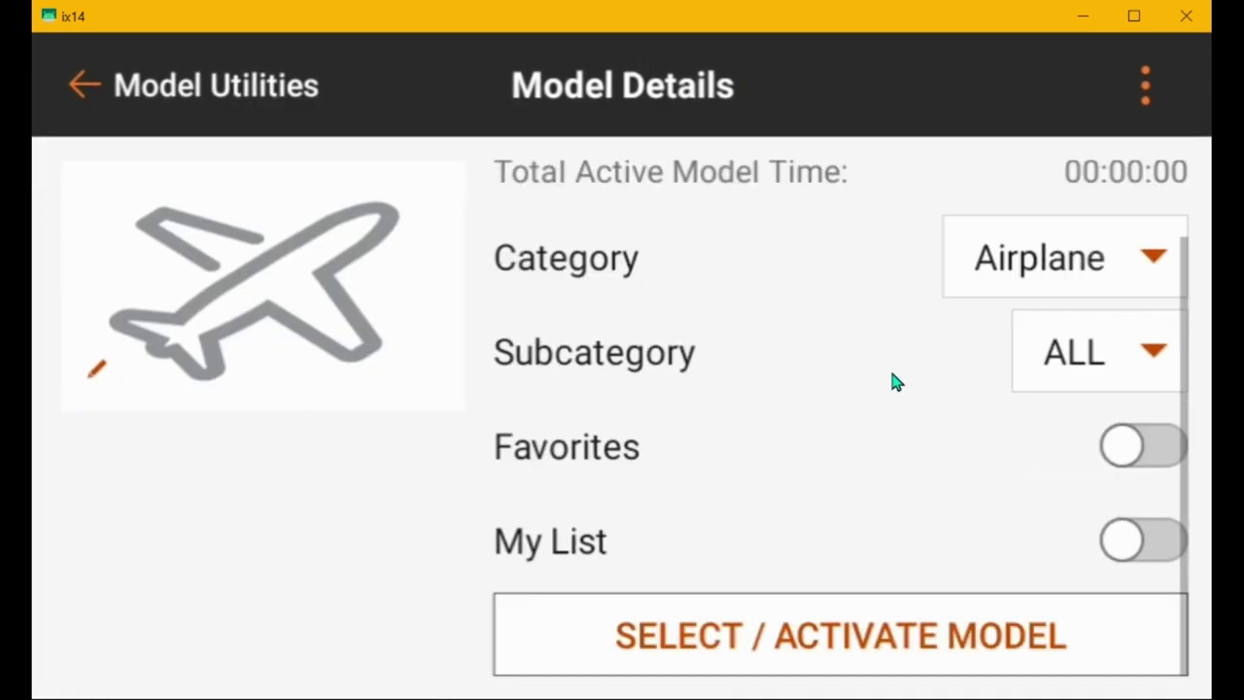
left_click(795, 634)
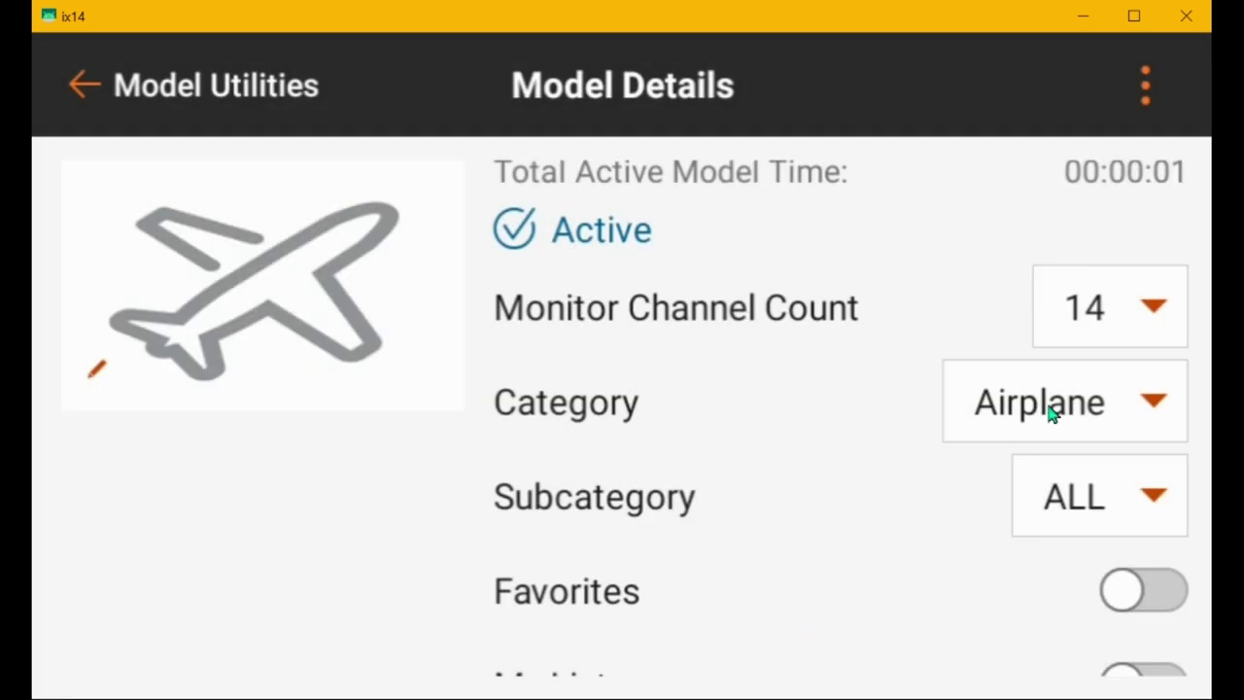
Step: Set the Extra 300 1.3m model's monitor channel count to 9 and return to the home screen
left_click(1099, 314)
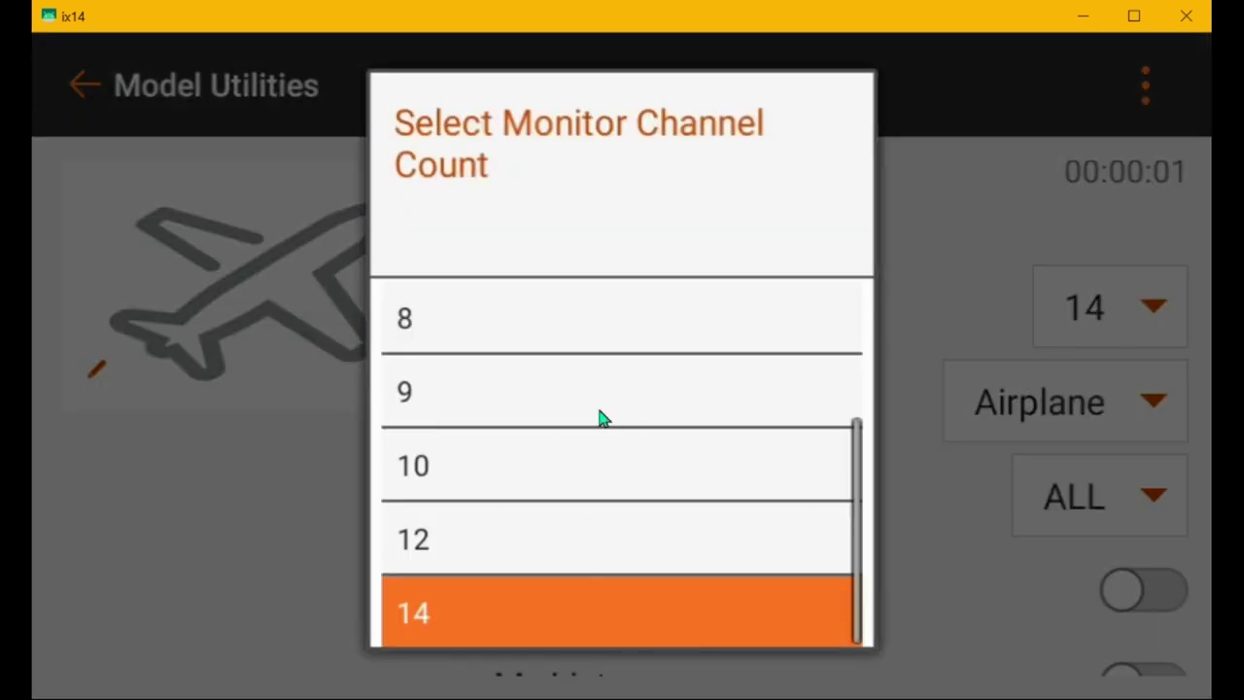
left_click(523, 399)
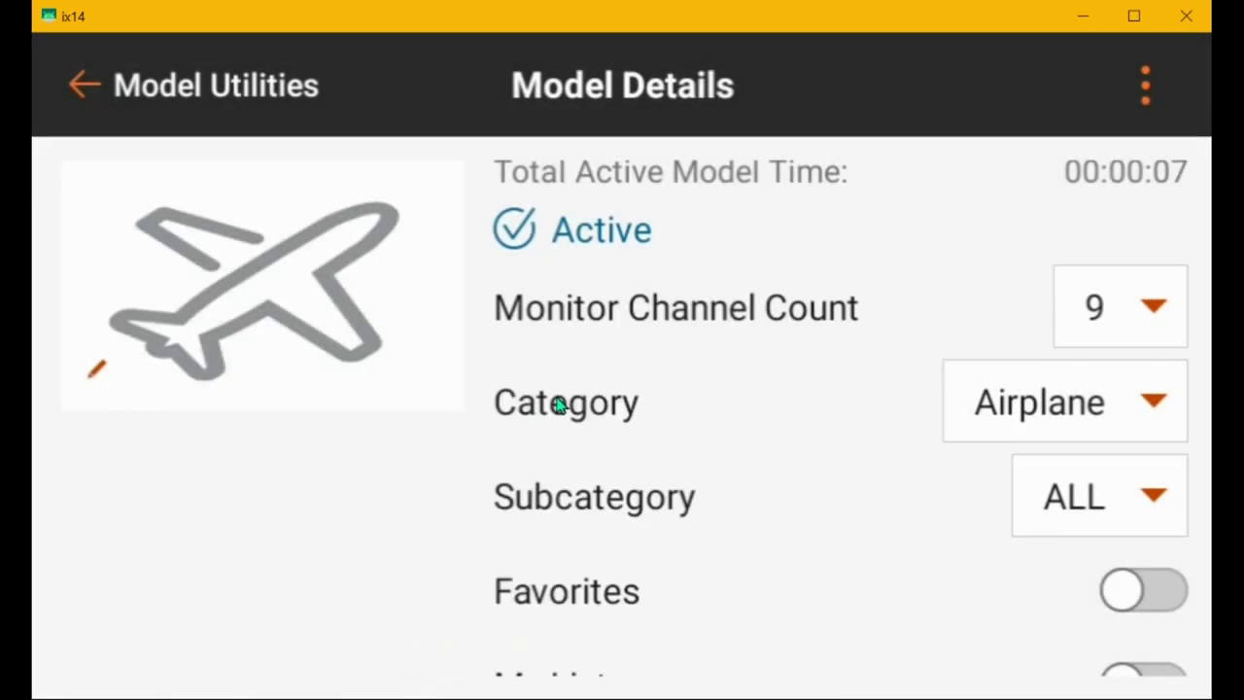
scroll(486, 359, "down", 1)
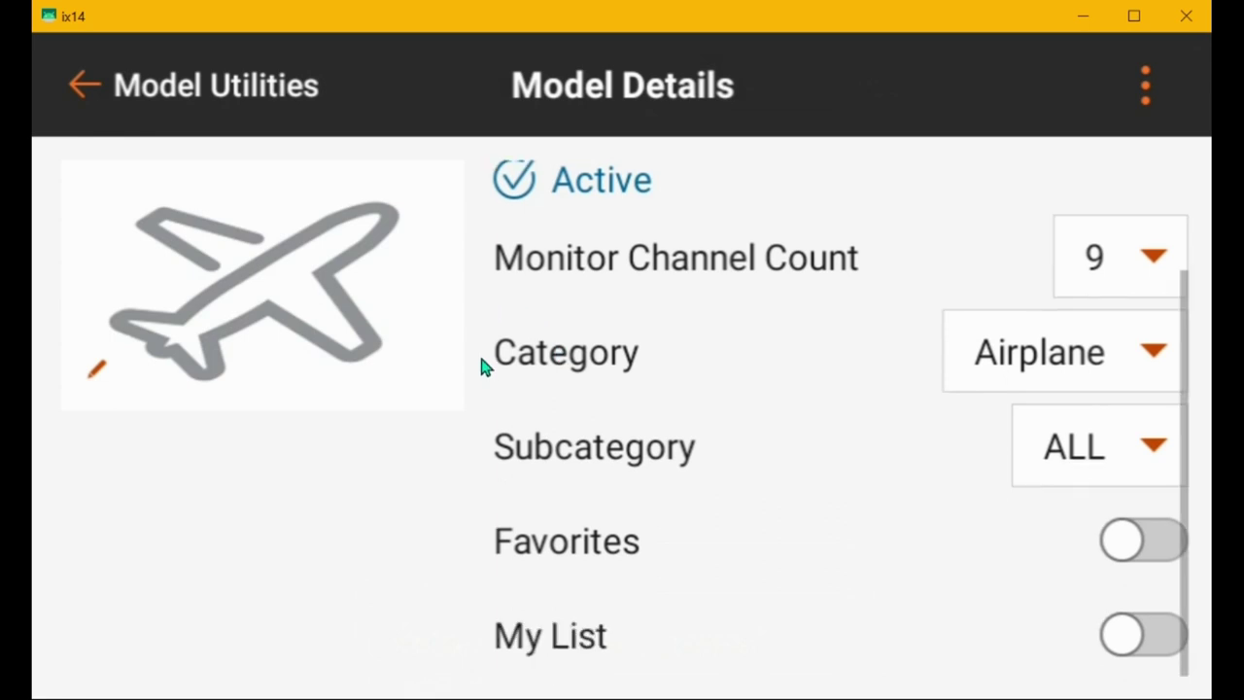
left_click(82, 87)
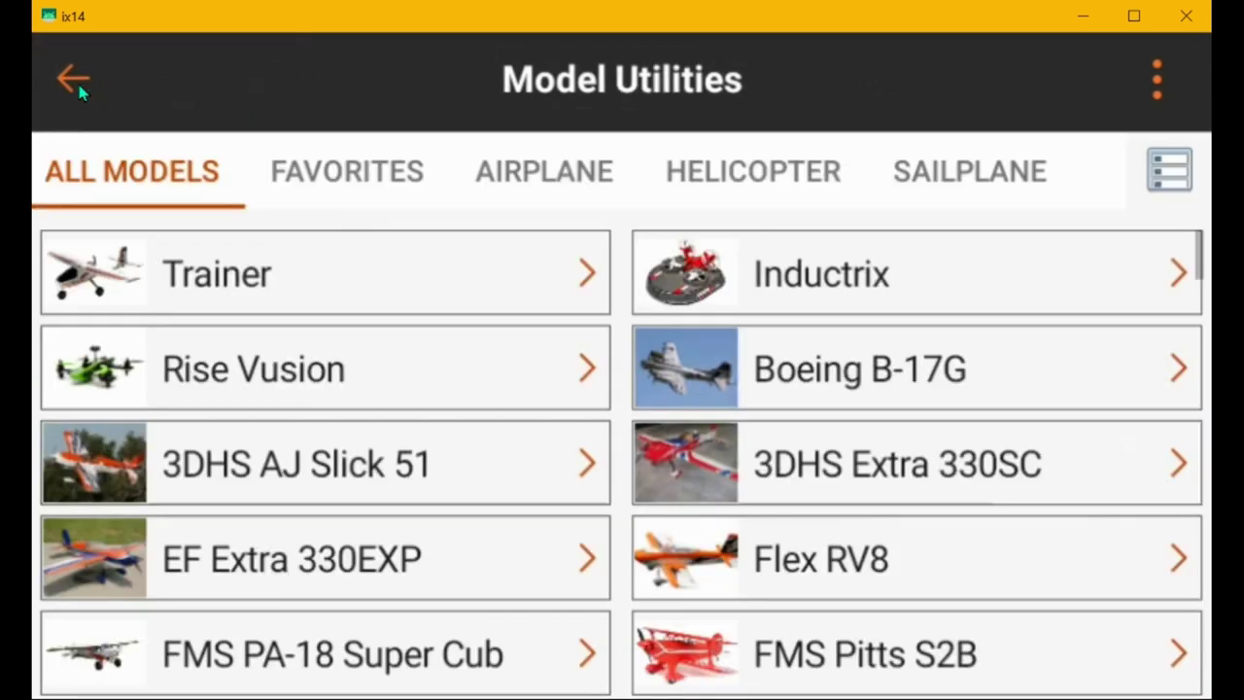
left_click(83, 87)
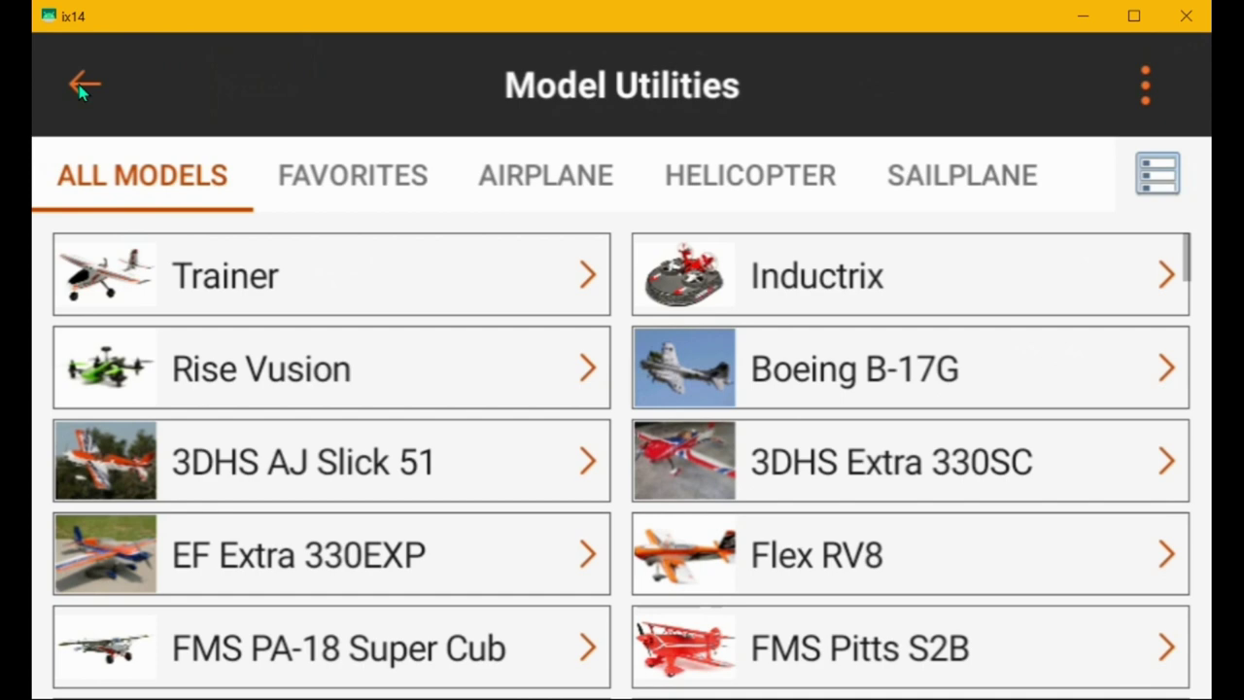
left_click(82, 87)
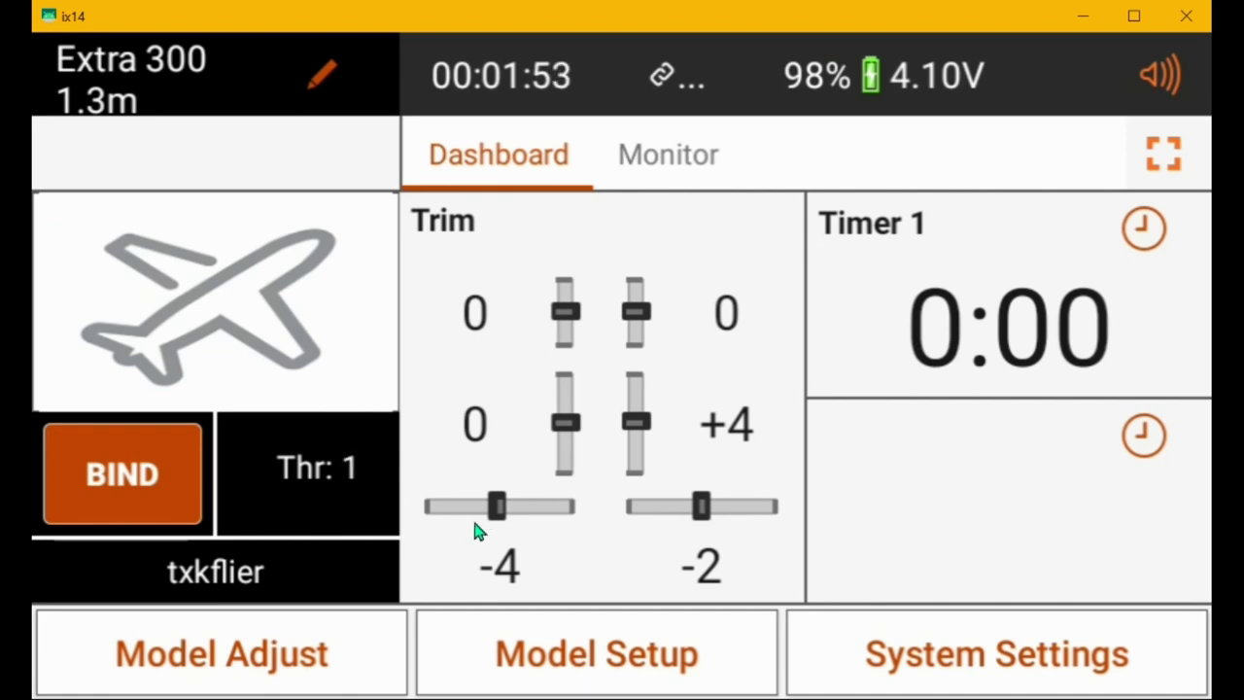
Step: Bind the receiver to the Extra 300 1.3m model with Telemetry Auto Config on and acknowledge the result
left_click(148, 474)
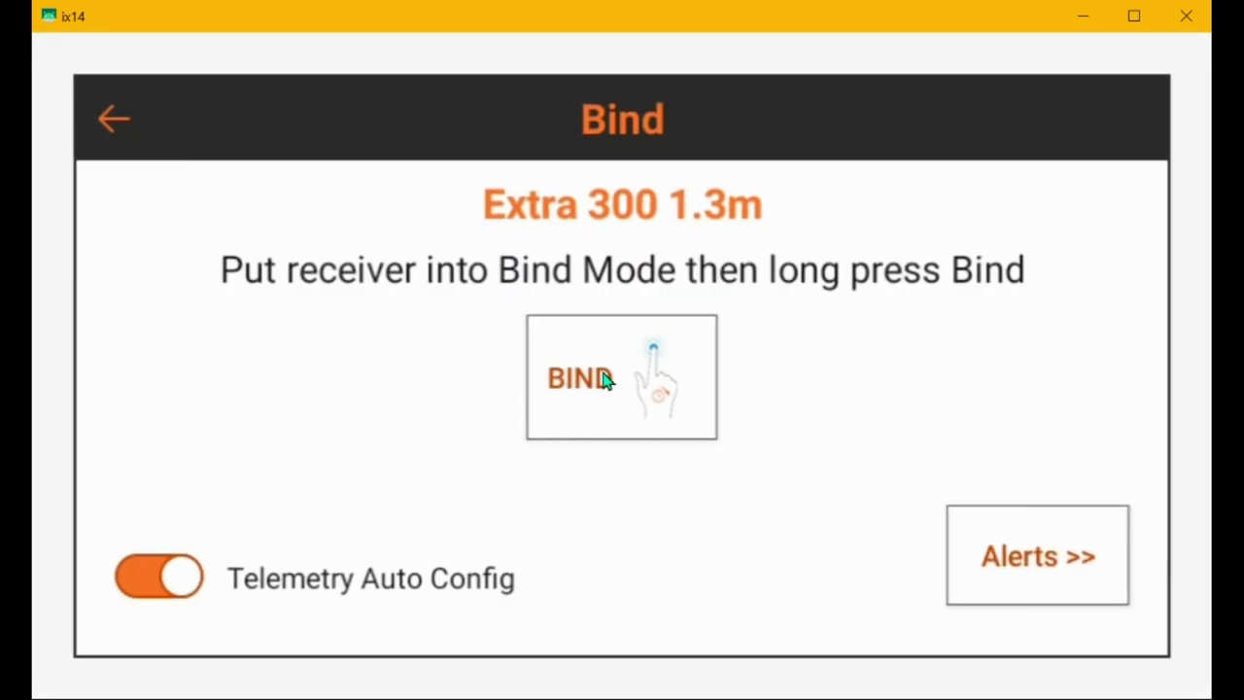
left_click(603, 377)
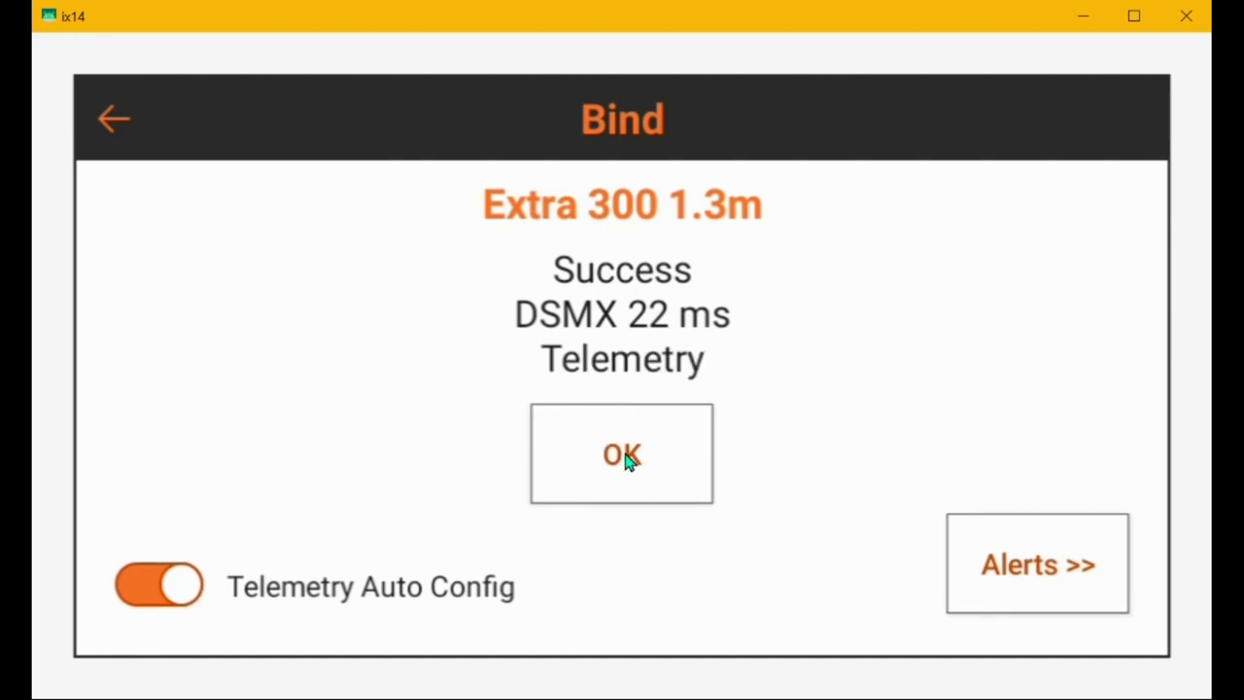
left_click(627, 461)
left_click(625, 461)
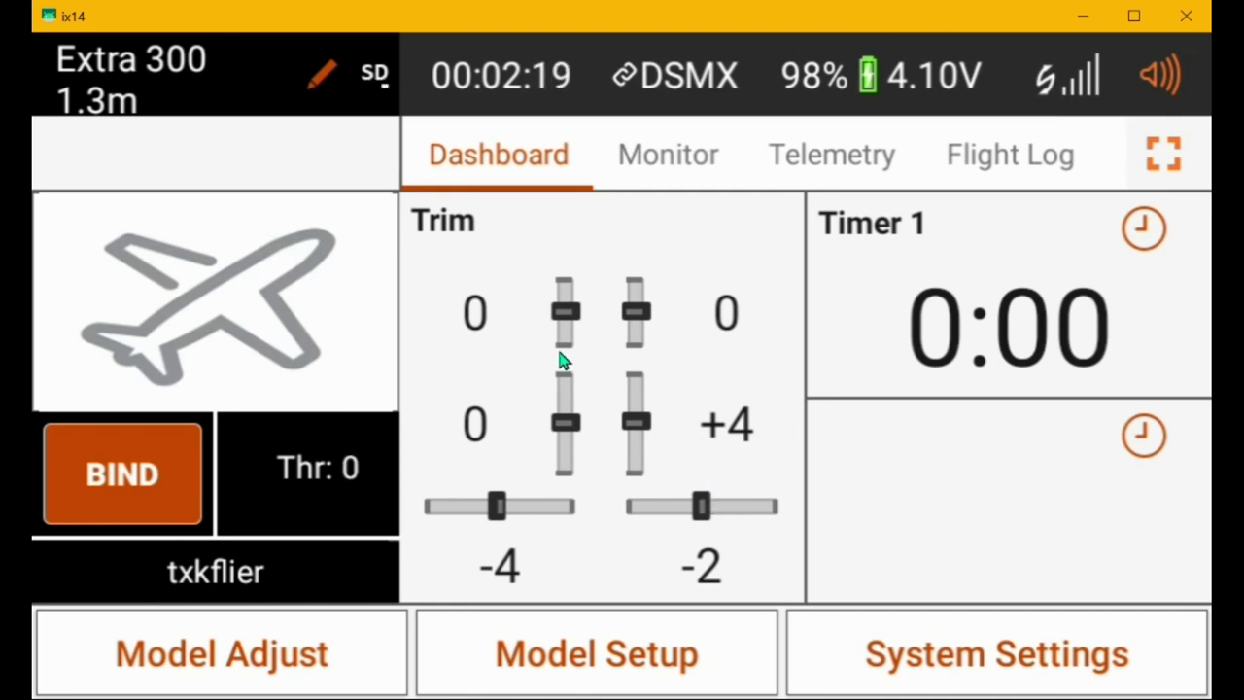
Step: Check the channel positions in the Monitor view and return to the dashboard
left_click(653, 158)
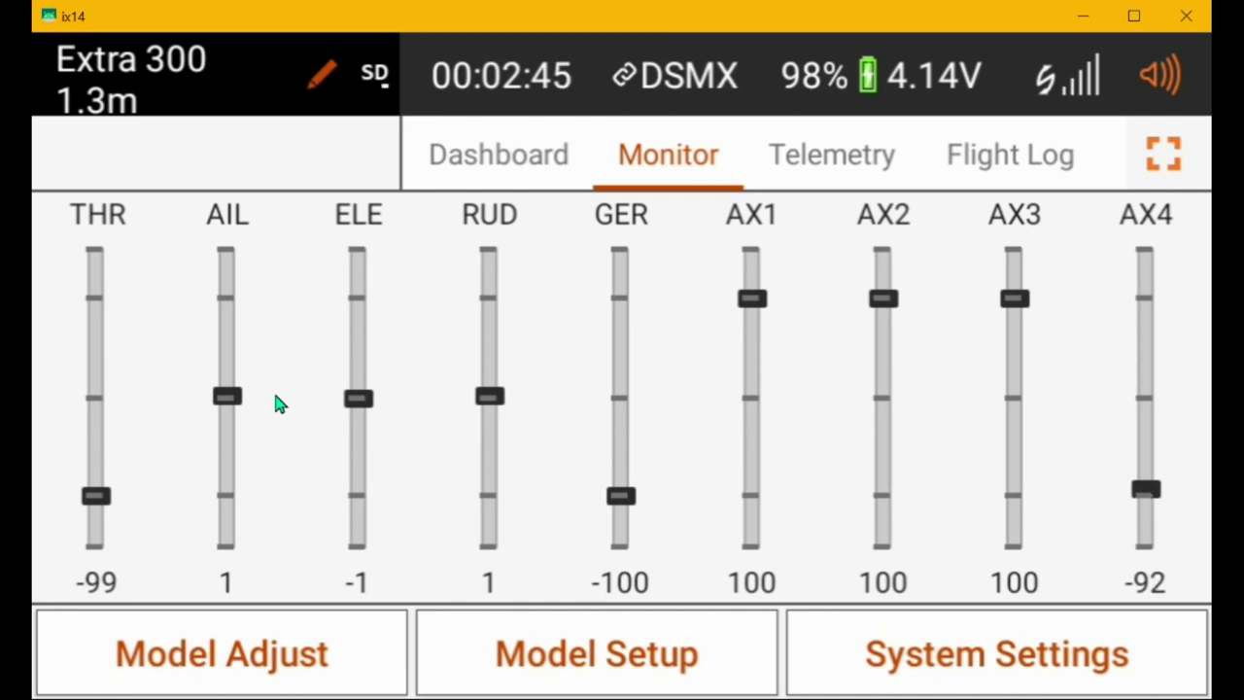
left_click(474, 159)
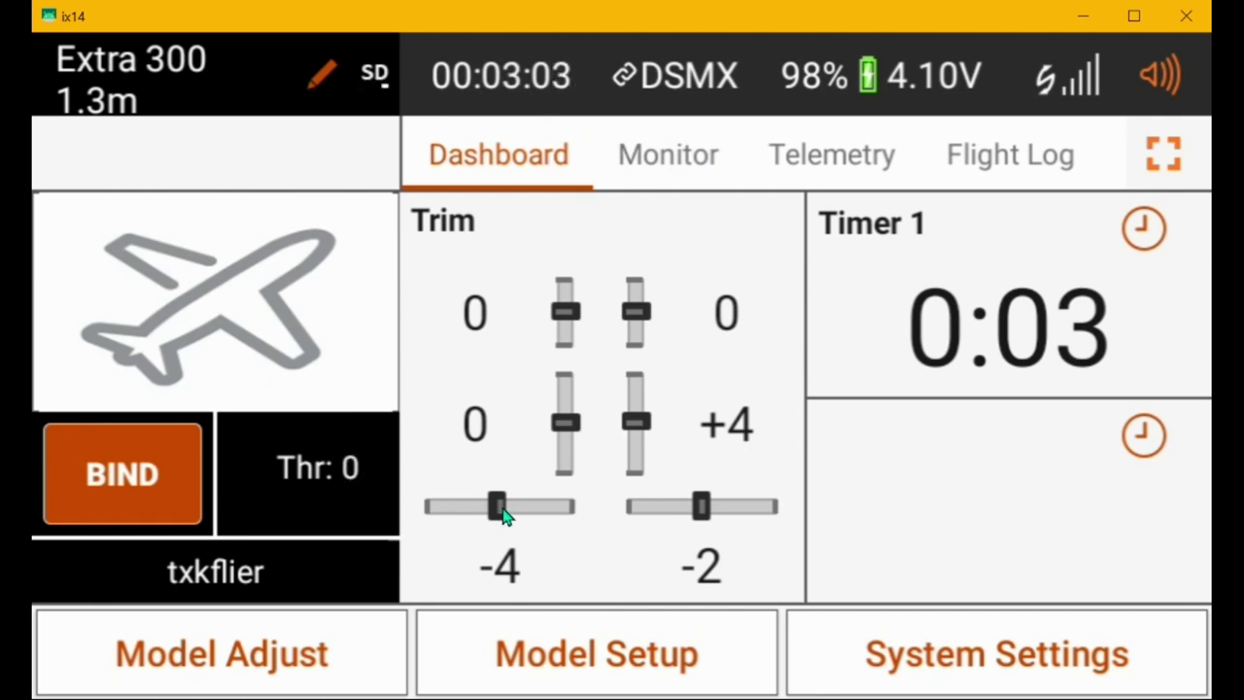
Step: Turn off RF in Model Setup and review the model's wing and tail types and its flight mode switches
left_click(574, 657)
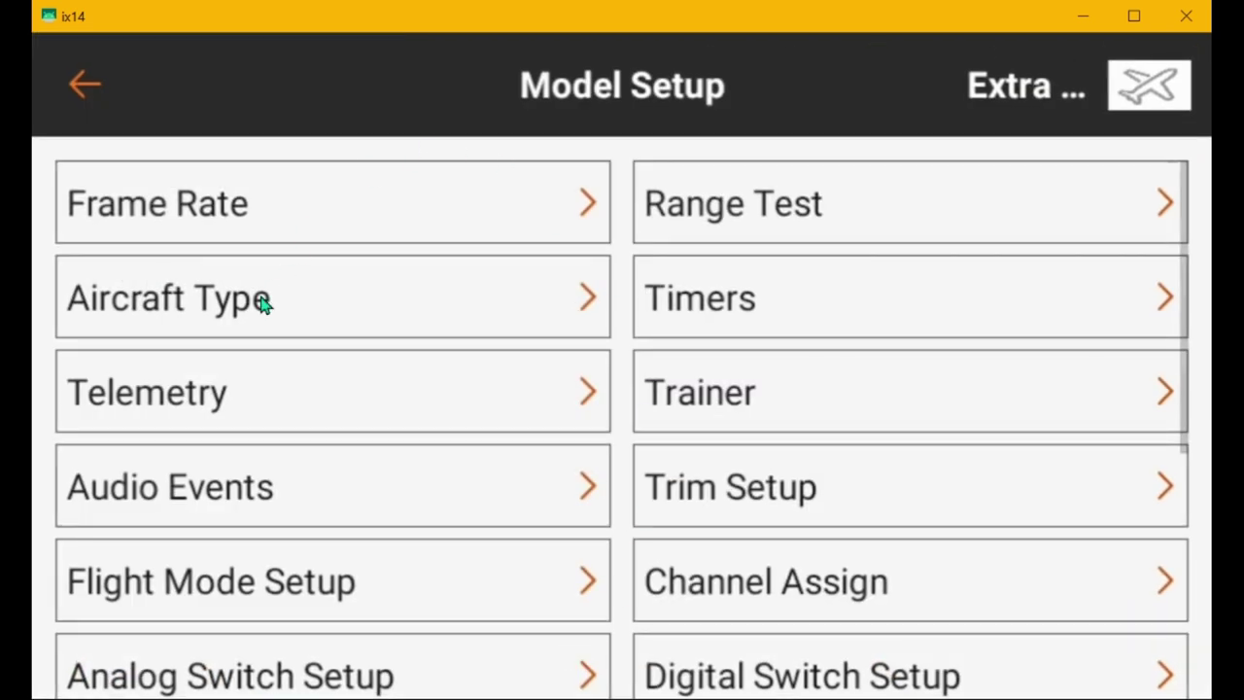
left_click(261, 298)
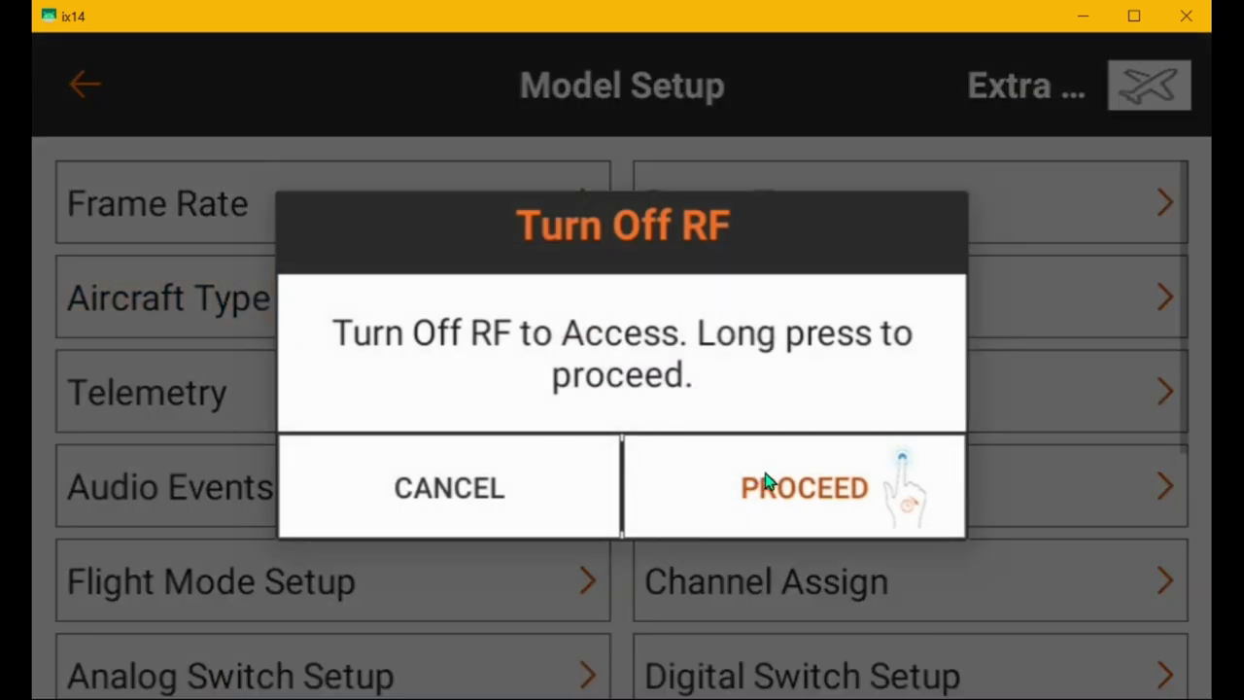
left_click(764, 477)
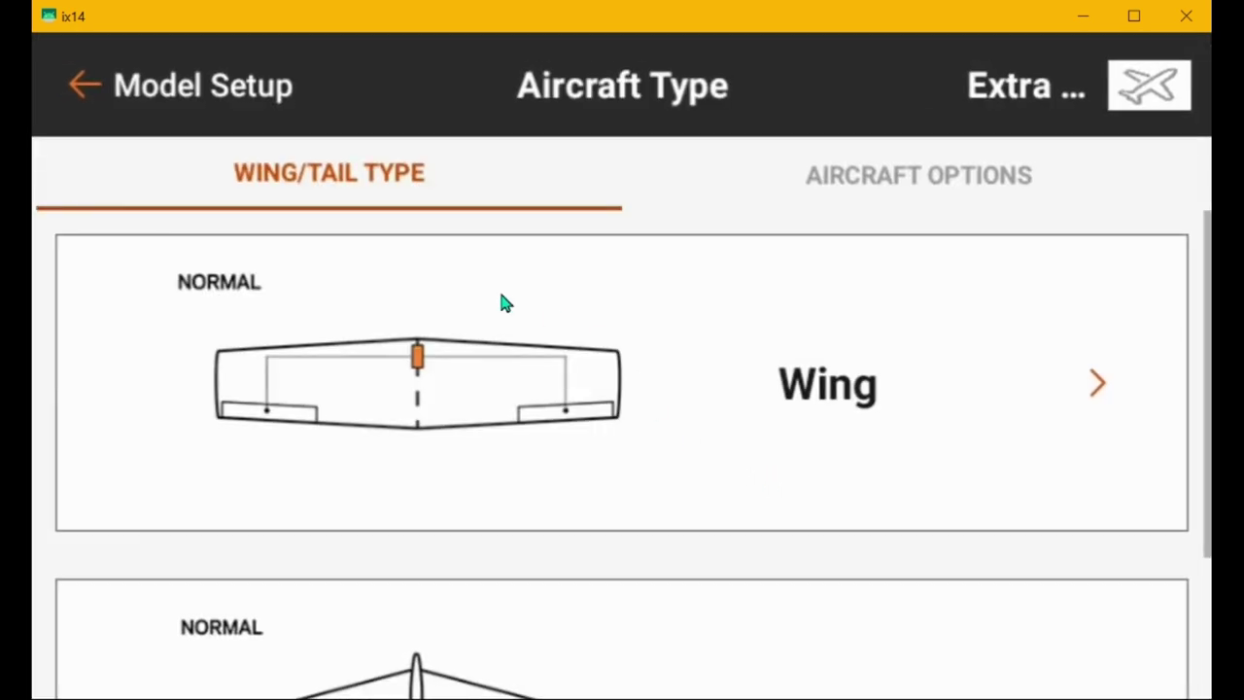
scroll(437, 325, "down", 2)
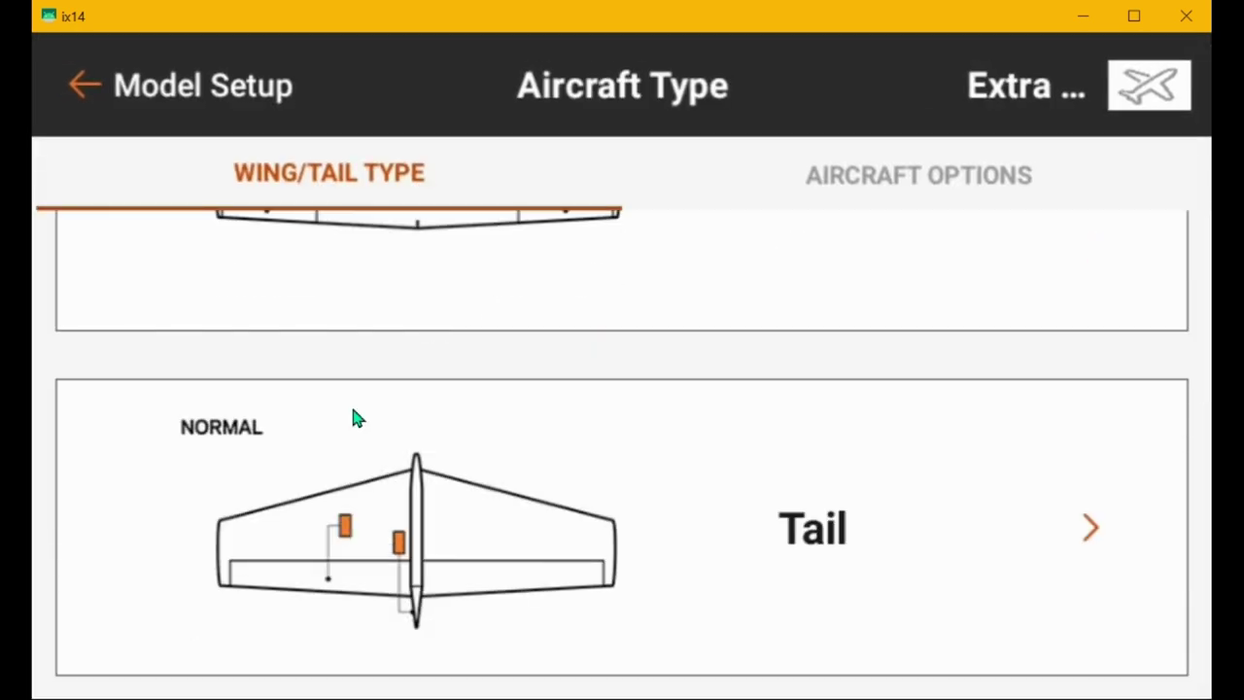
scroll(469, 511, "up", 2)
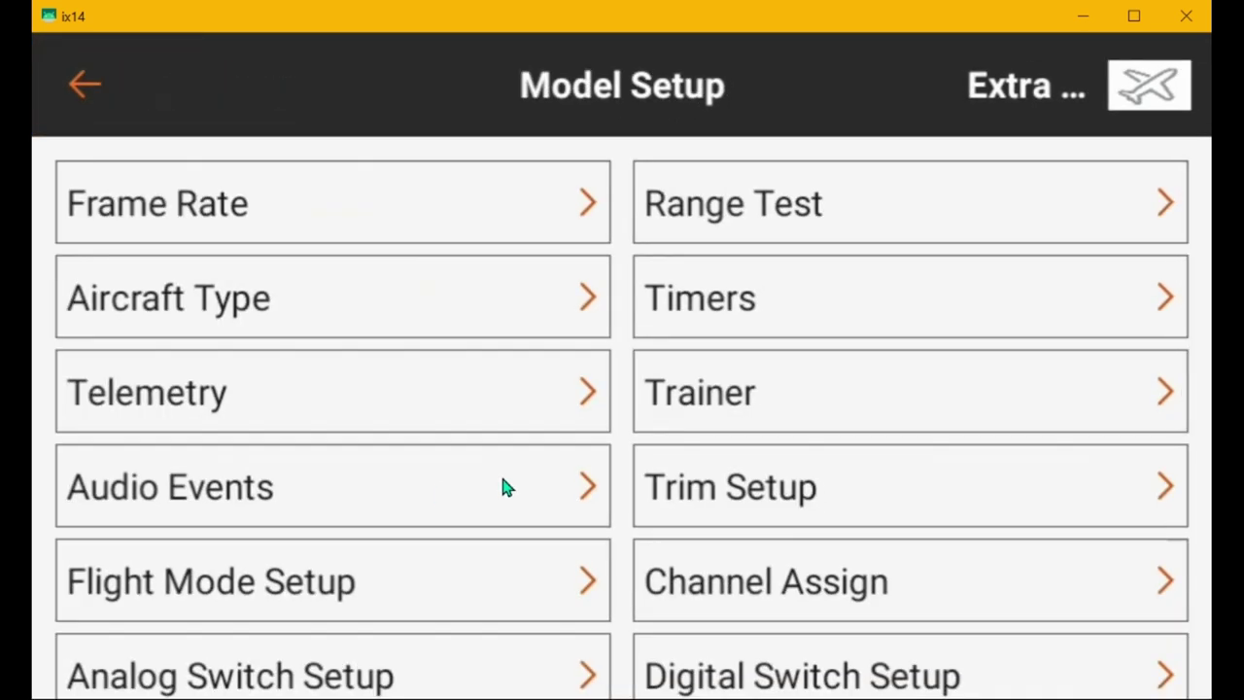
left_click(277, 581)
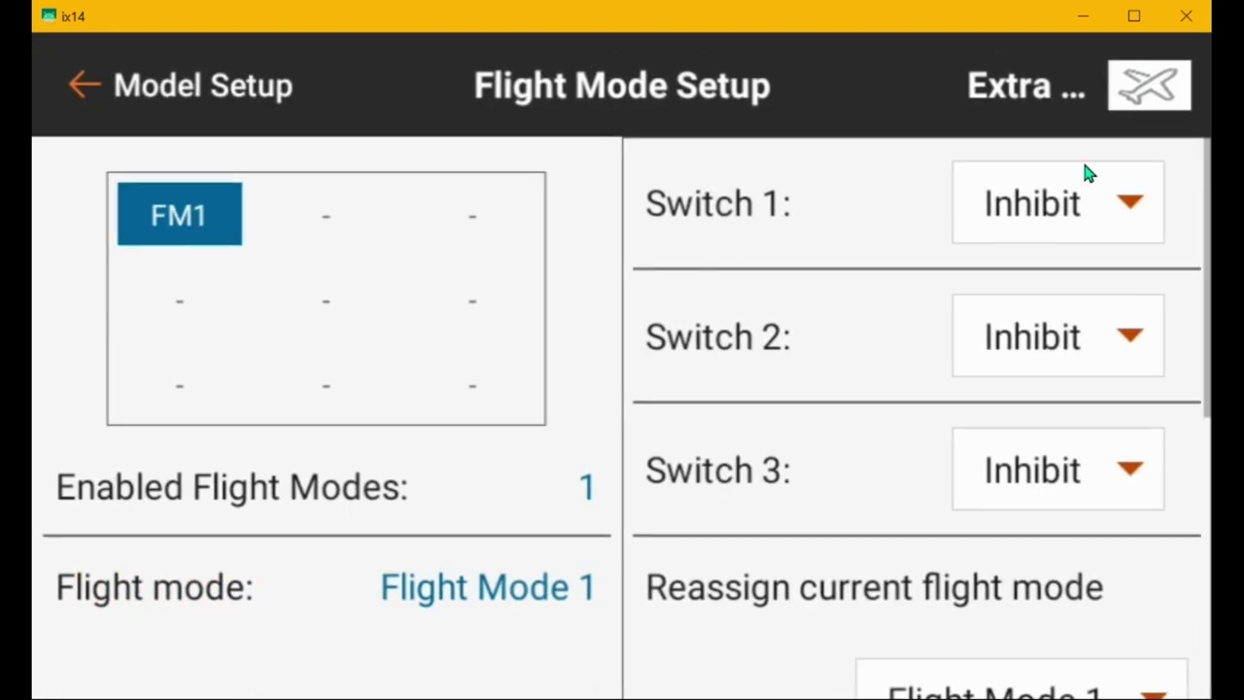
left_click(77, 83)
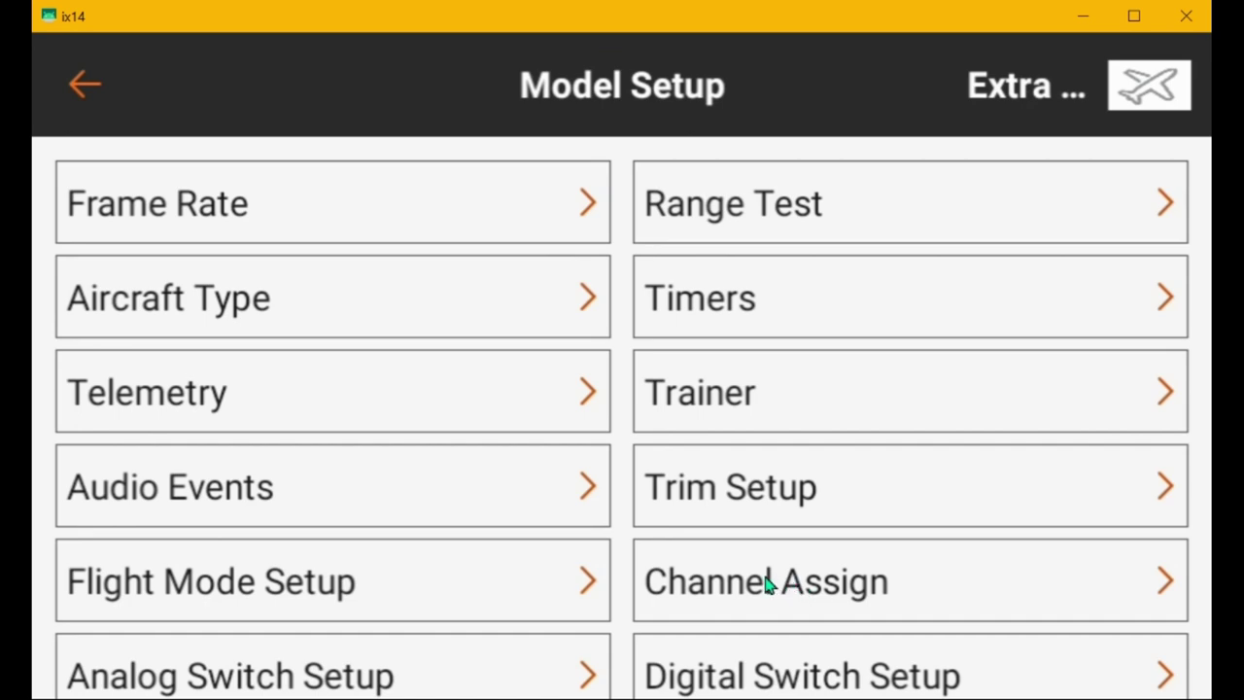
Step: Set the channel input for 9 Aux4 to Inhibit in Channel Assign
left_click(733, 583)
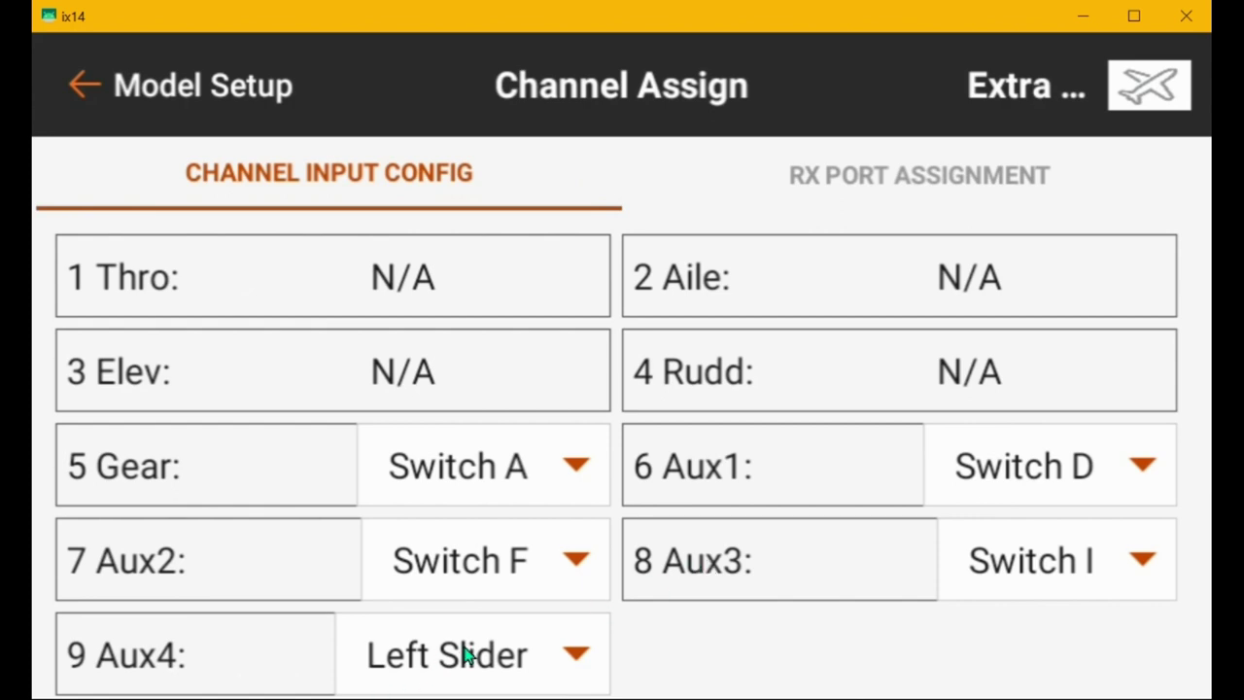
left_click(433, 657)
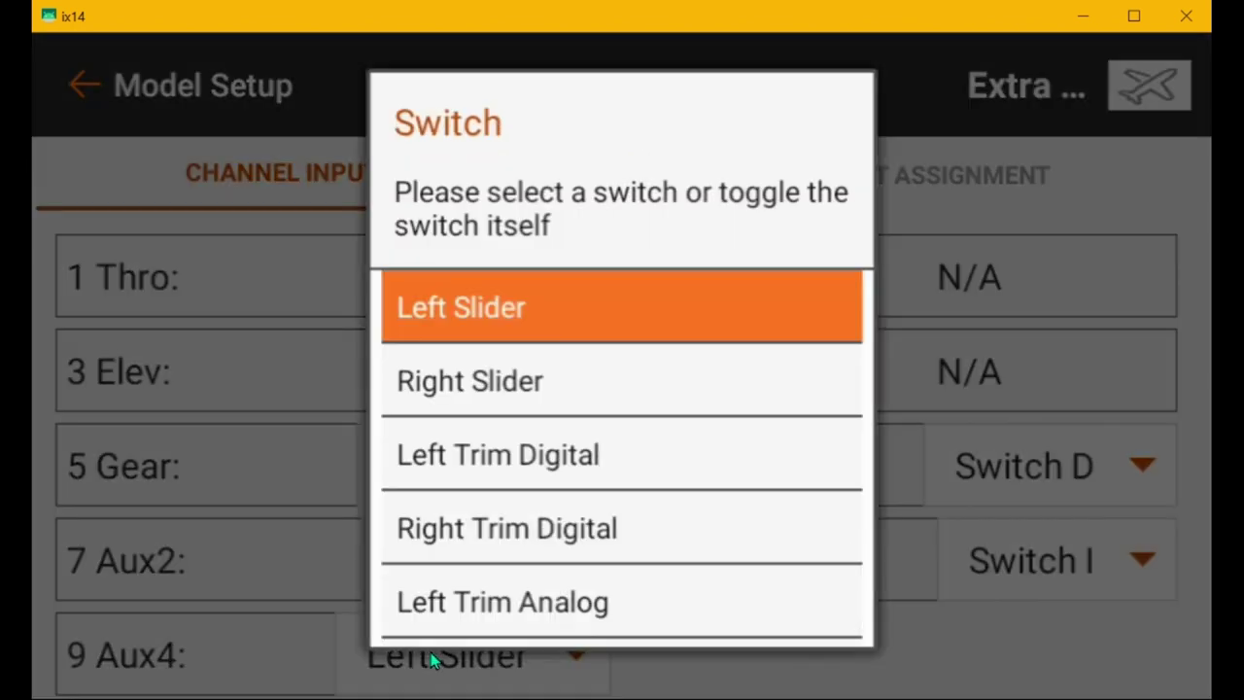
scroll(470, 475, "up", 10)
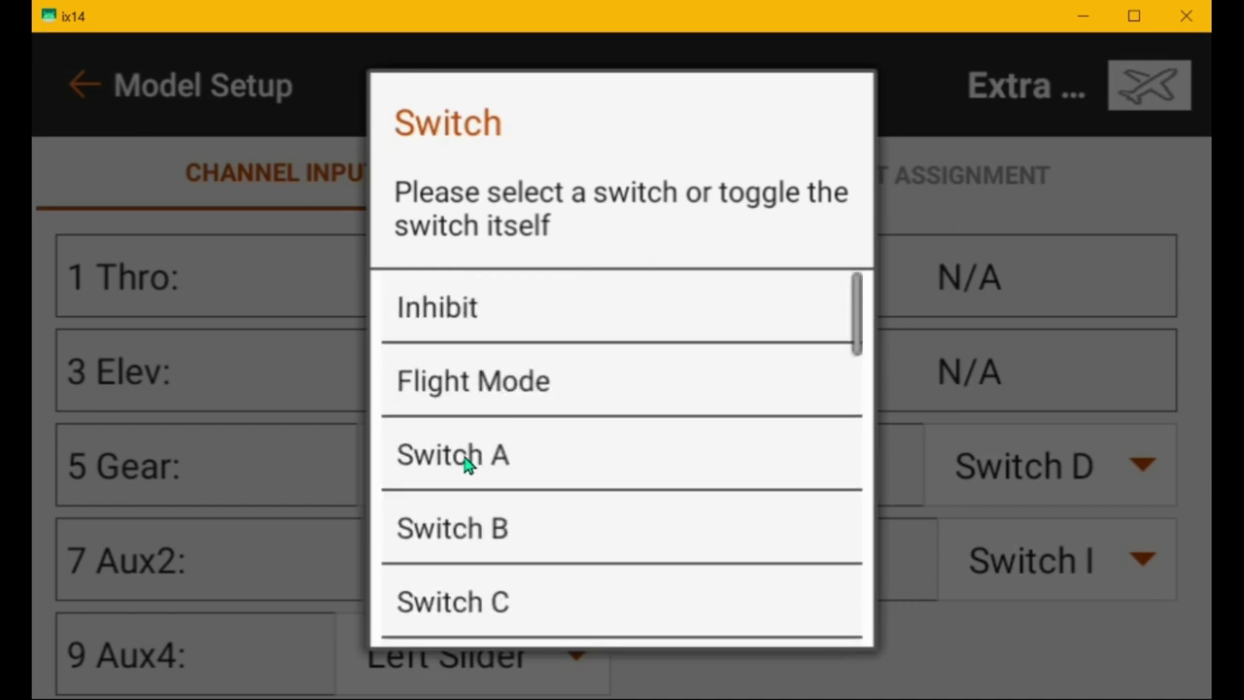
left_click(442, 309)
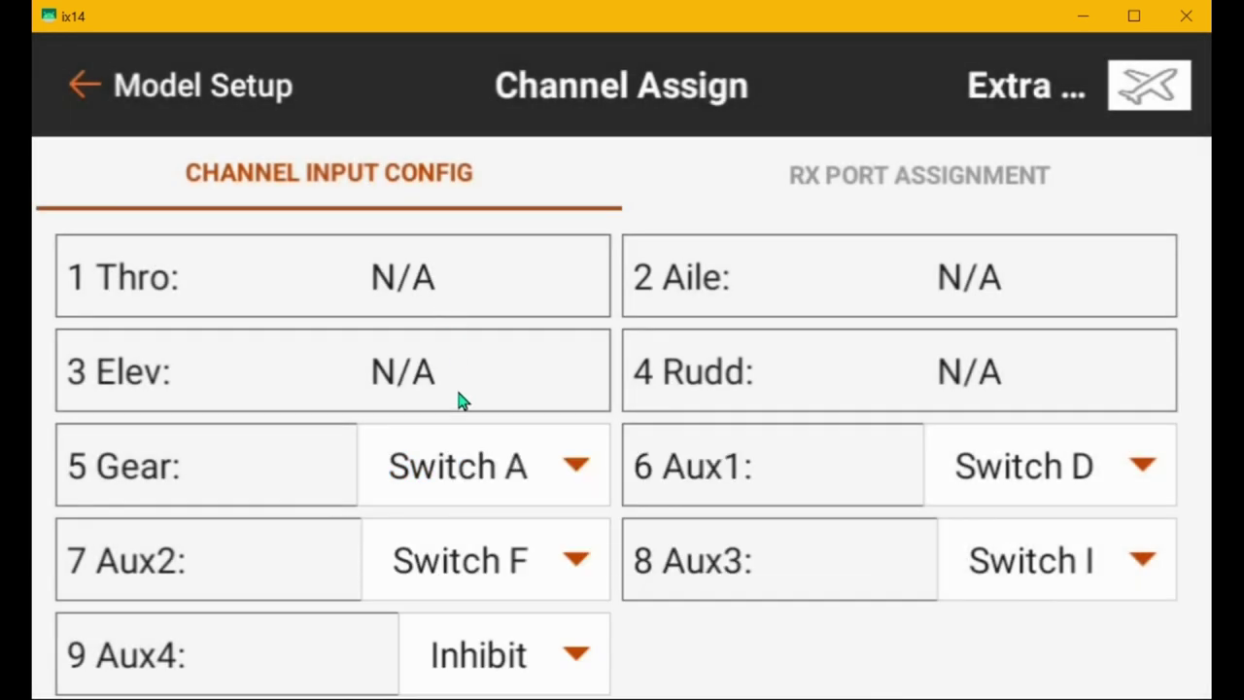
Step: Set the channel input for 7 Aux2 to Switch B in Channel Assign
left_click(479, 561)
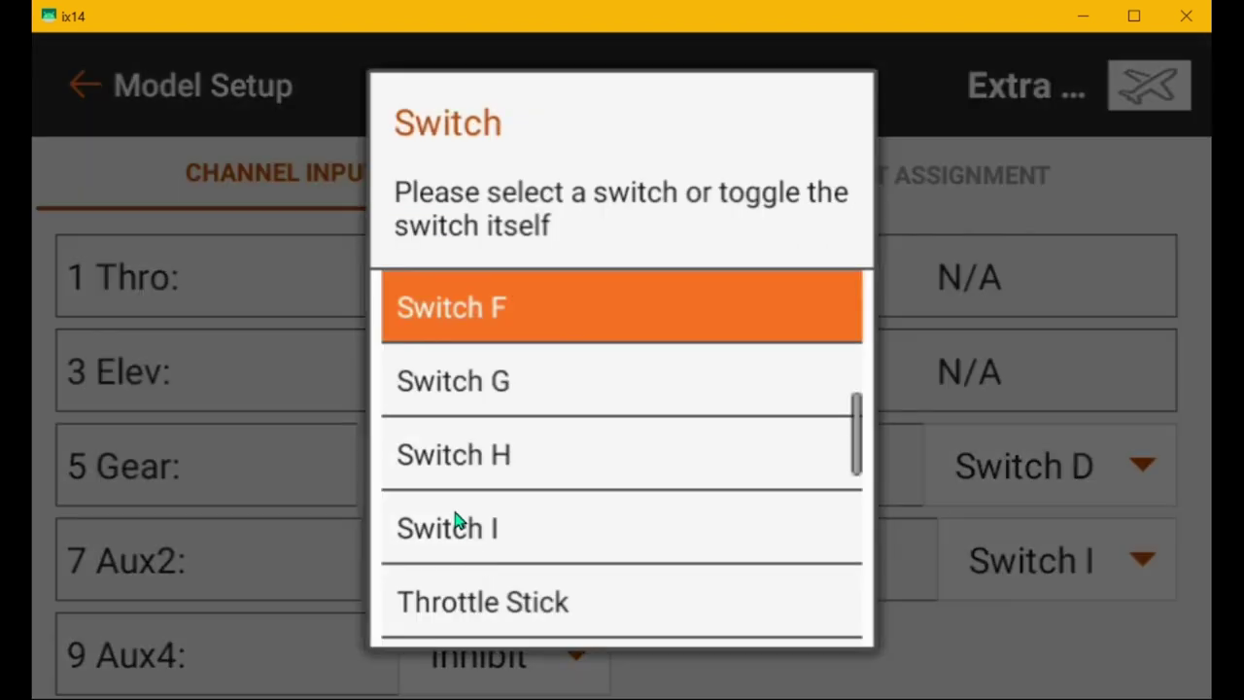
scroll(457, 520, "up", 5)
scroll(456, 520, "up", 2)
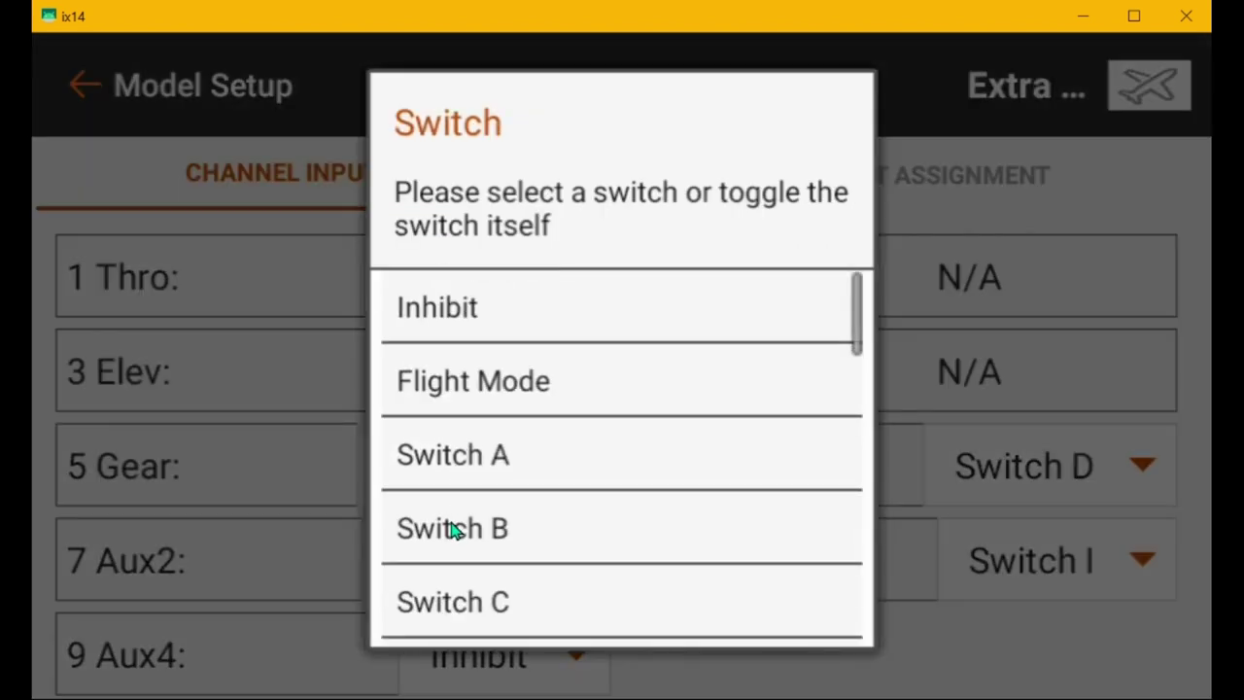
left_click(450, 528)
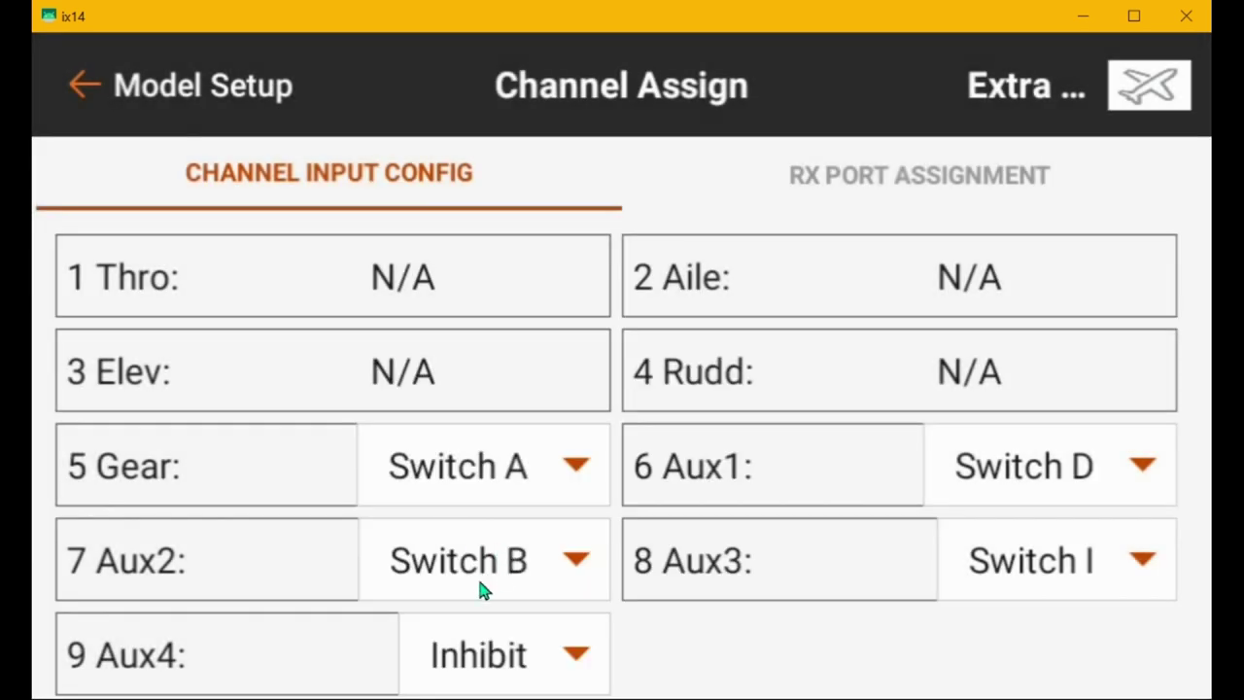
Step: Review the receiver port assignments and the remaining Model Setup entries, and return to the dashboard
left_click(864, 180)
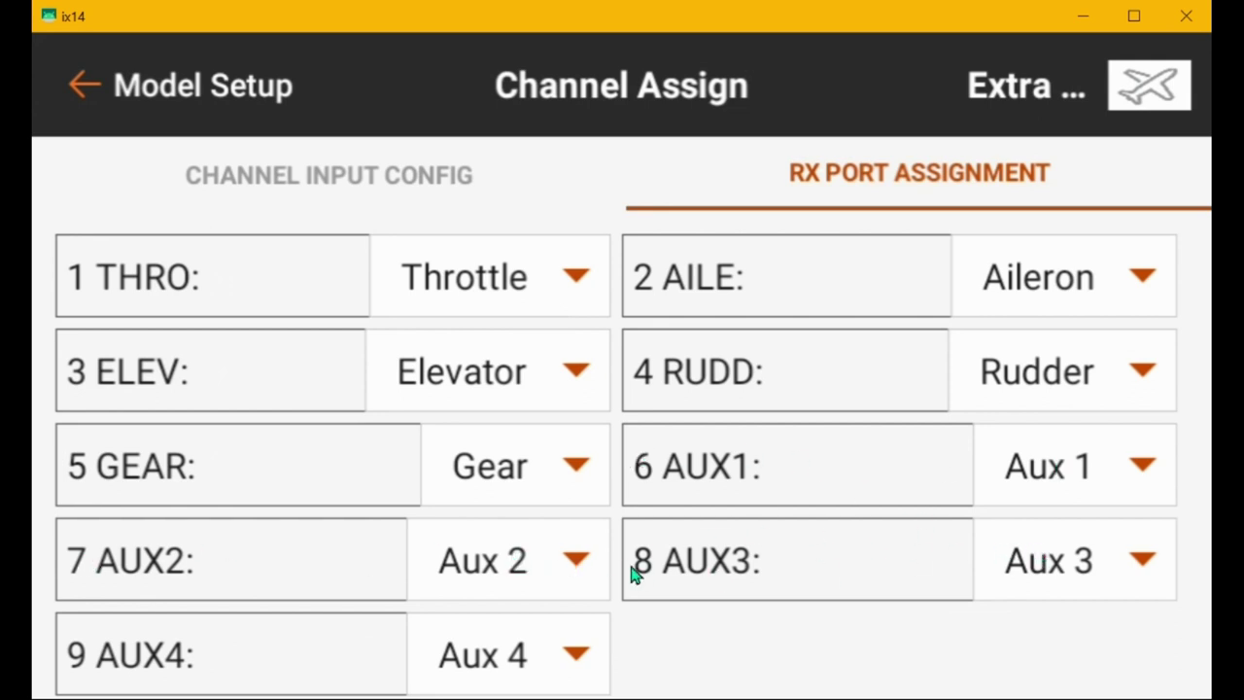
left_click(326, 184)
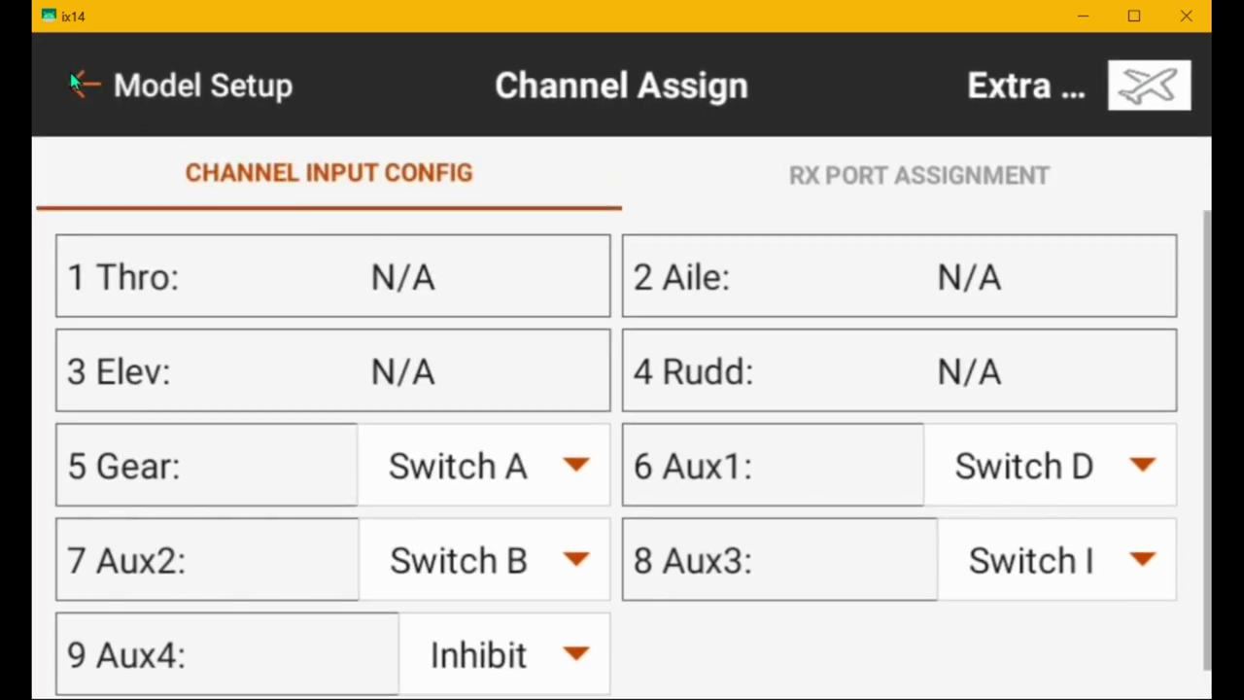
left_click(76, 84)
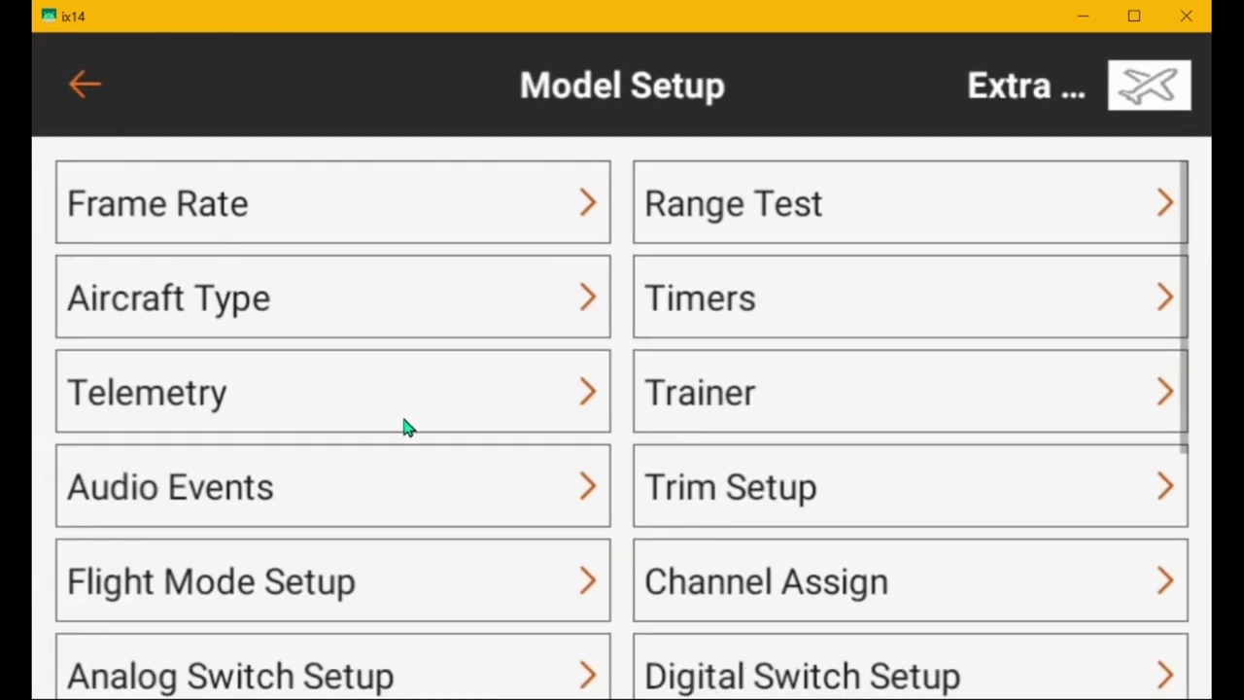
scroll(453, 396, "down", 1)
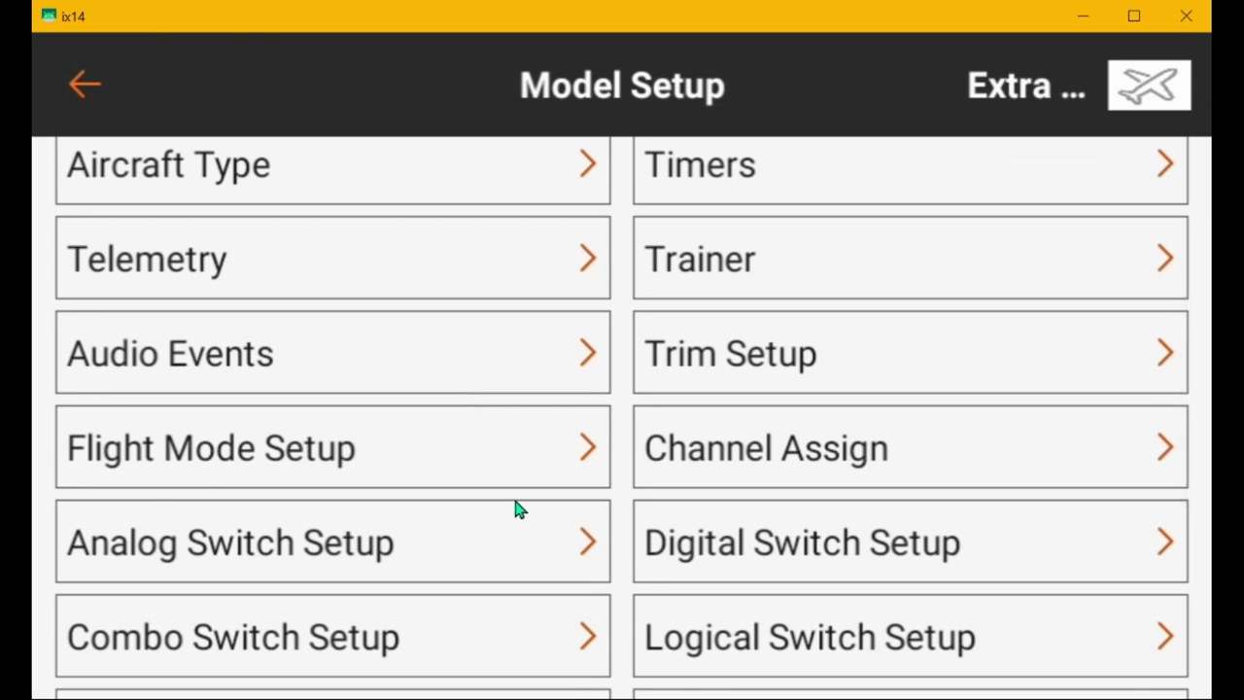
scroll(522, 513, "down", 1)
scroll(535, 511, "down", 1)
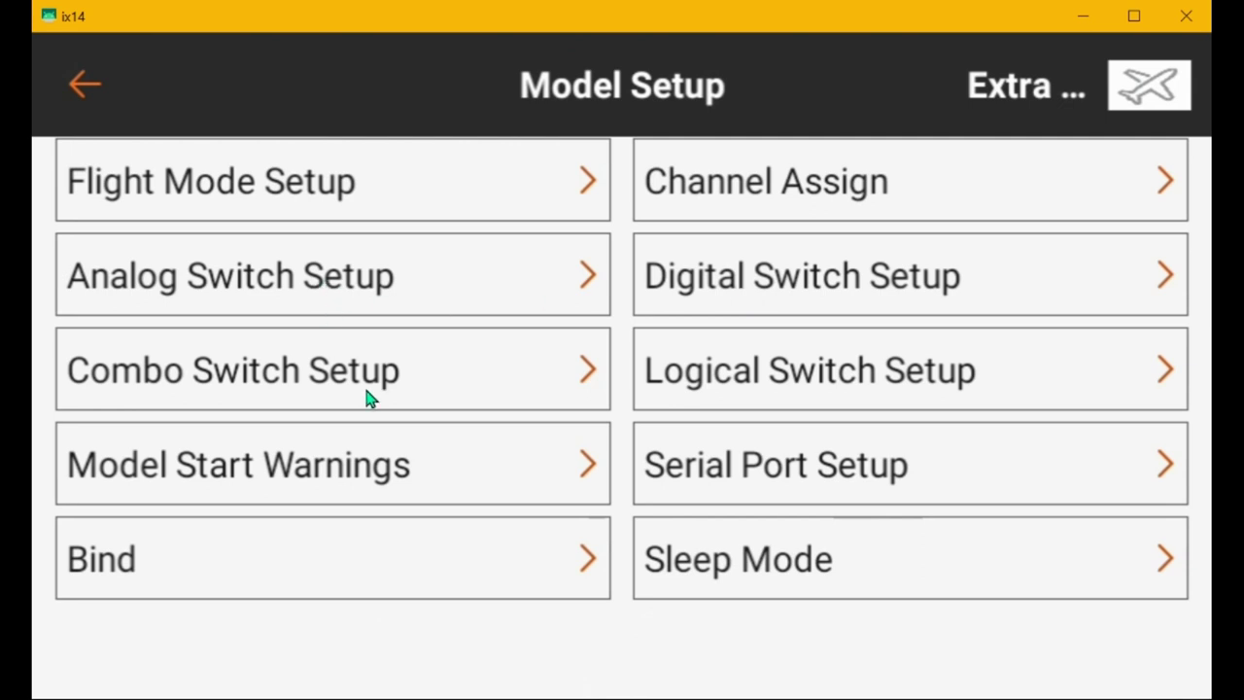
scroll(402, 445, "up", 3)
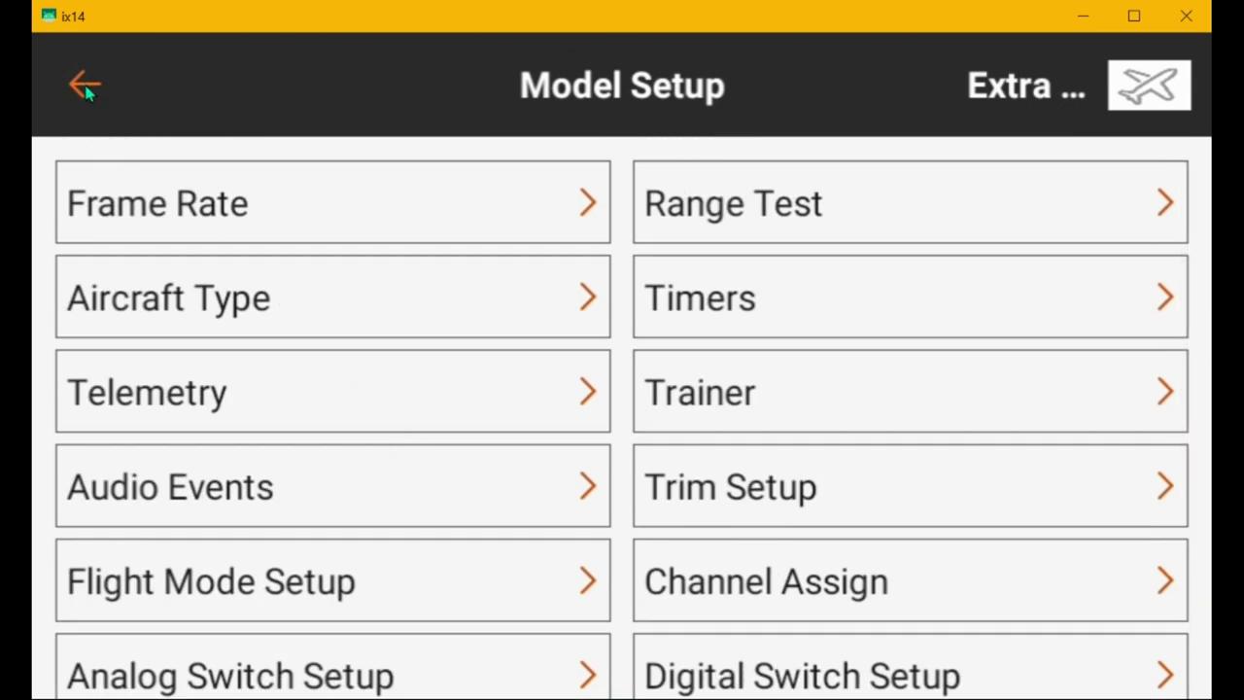
left_click(86, 88)
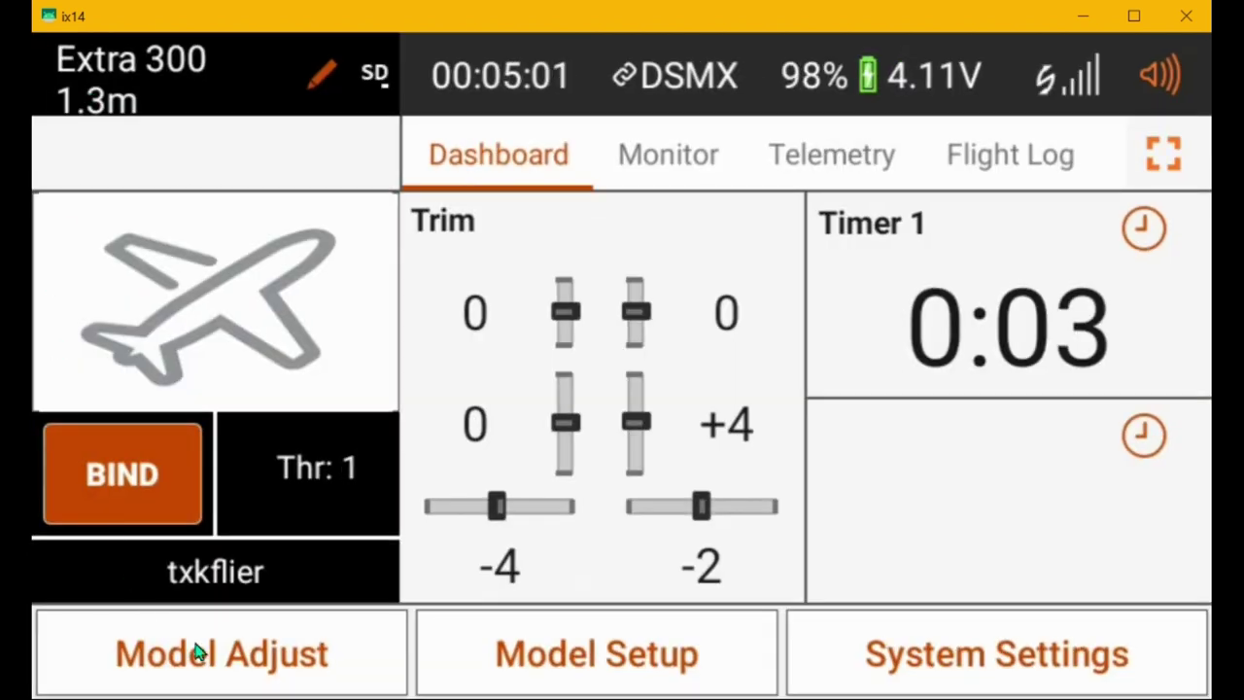
Step: Reverse the Aux 2 channel in the model's Servo Setup
left_click(196, 651)
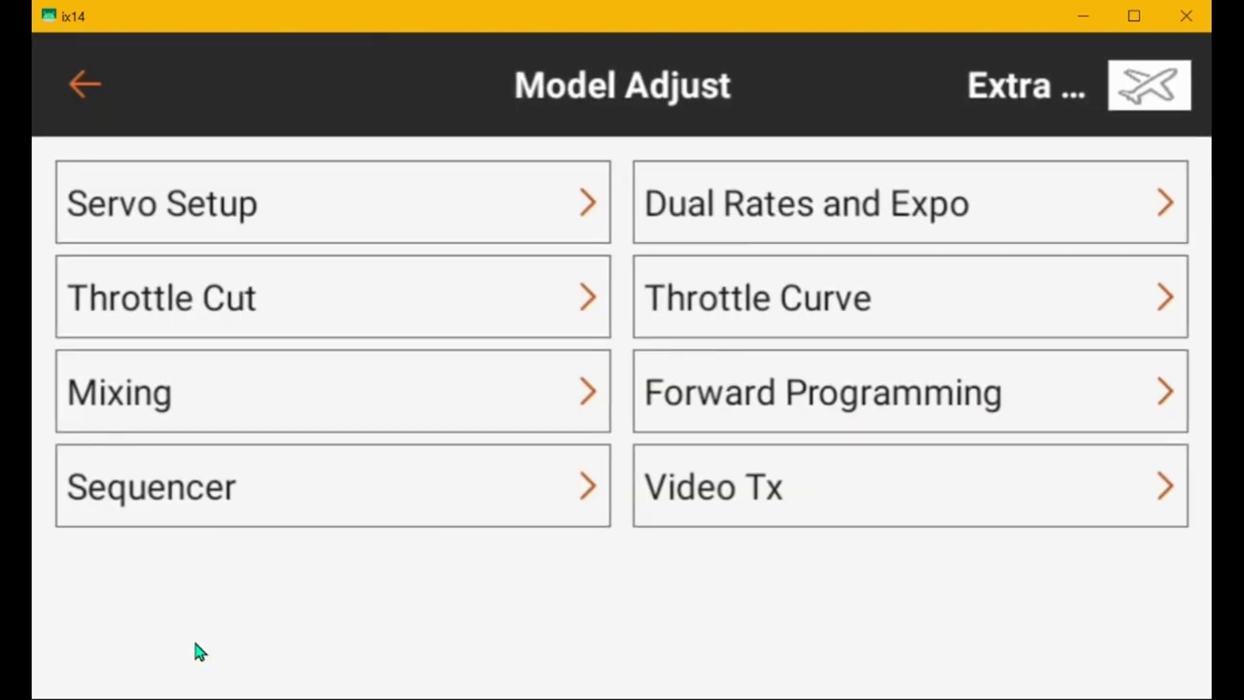
left_click(245, 205)
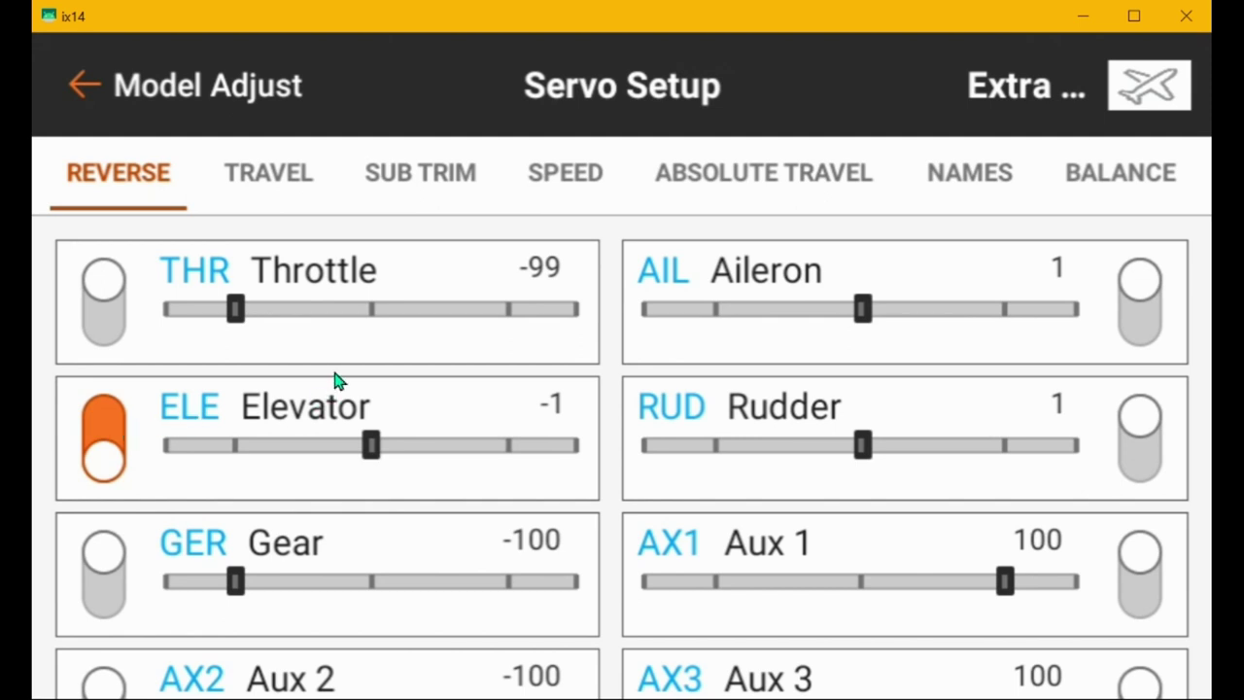
scroll(337, 382, "down", 3)
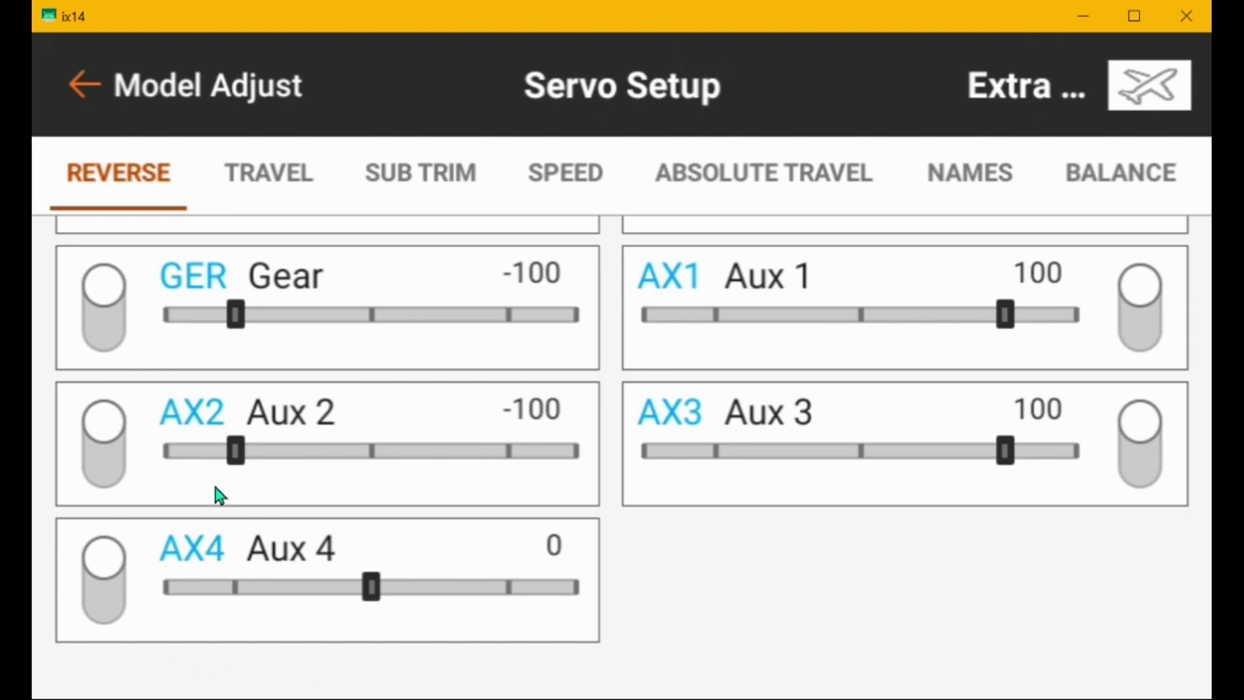
left_click(105, 447)
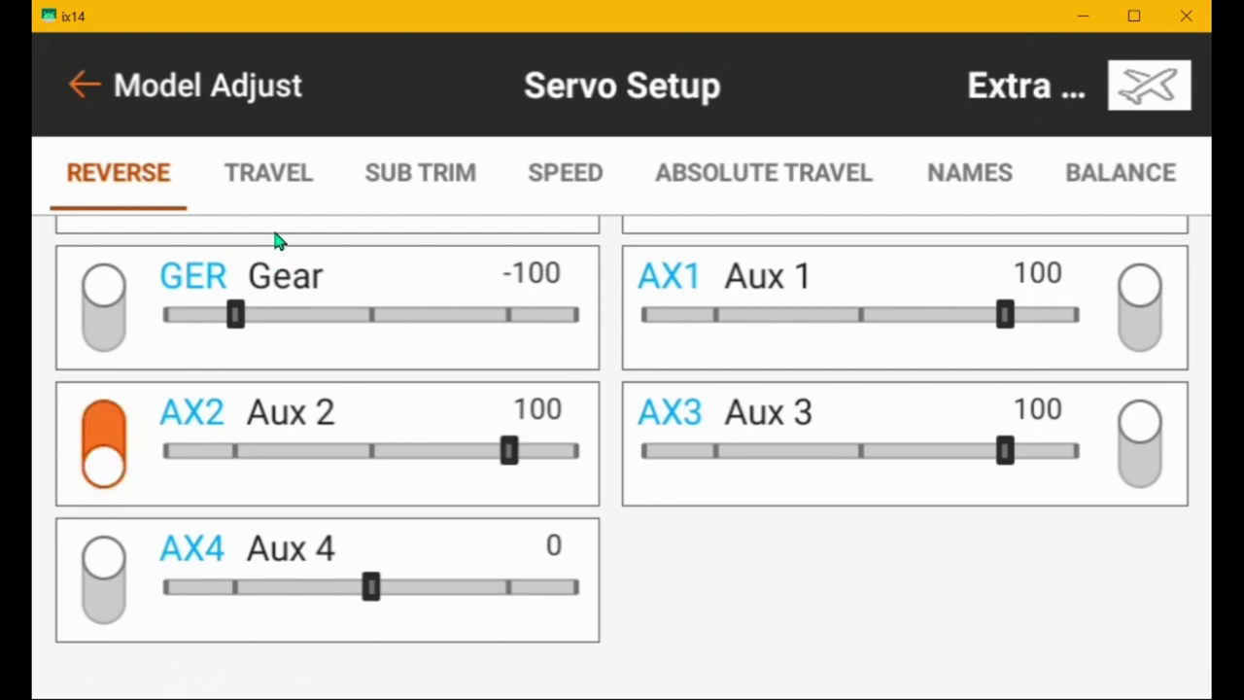
Step: Review the servo travel, sub trim, speed and absolute travel values of the channels, and return to Model Adjust
left_click(279, 184)
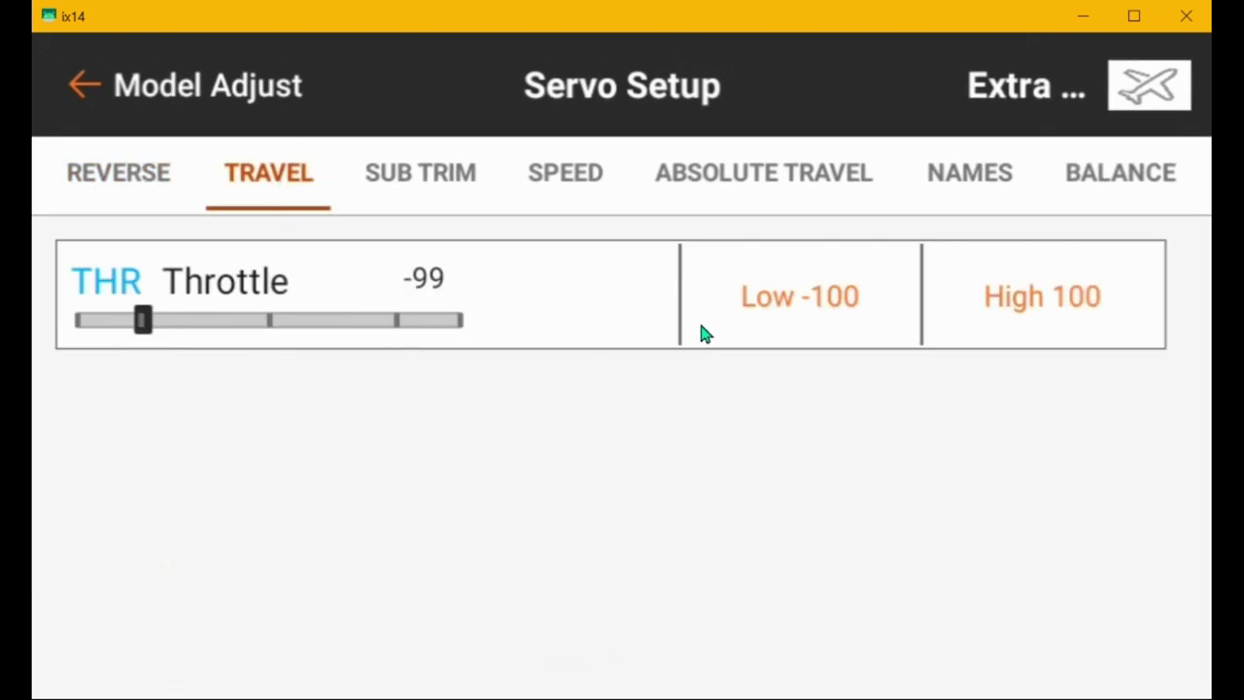
scroll(846, 342, "down", 5)
scroll(847, 341, "down", 1)
scroll(848, 340, "up", 5)
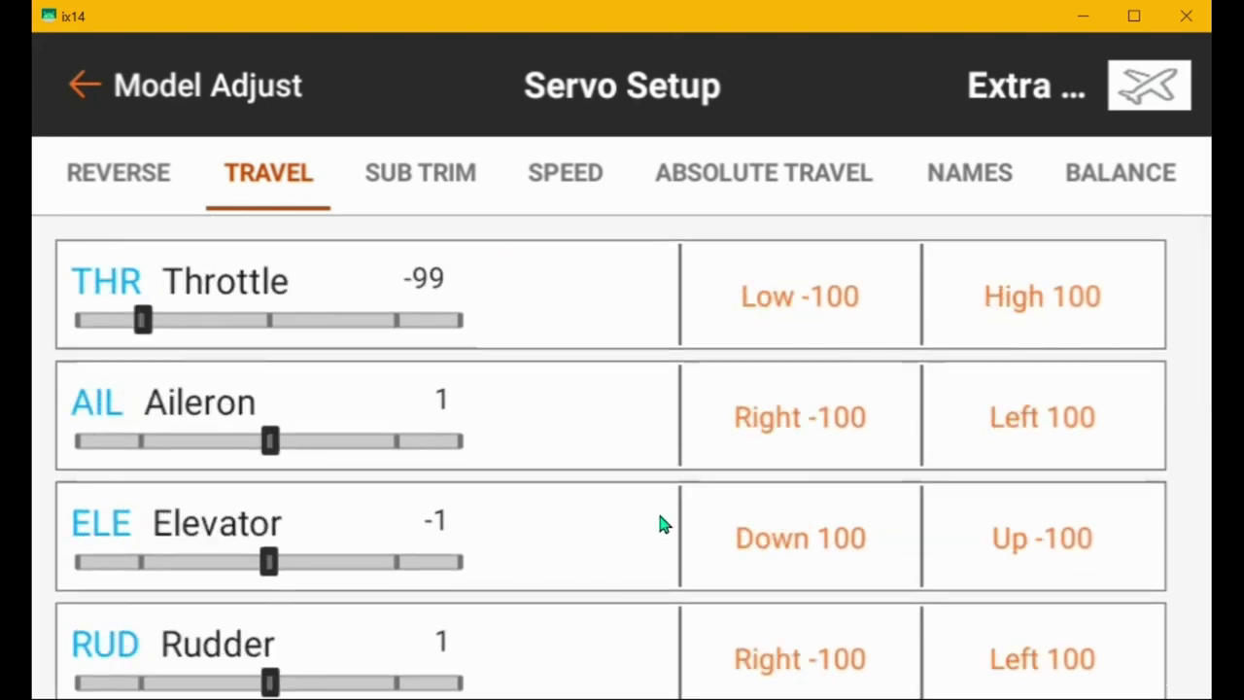
left_click(421, 173)
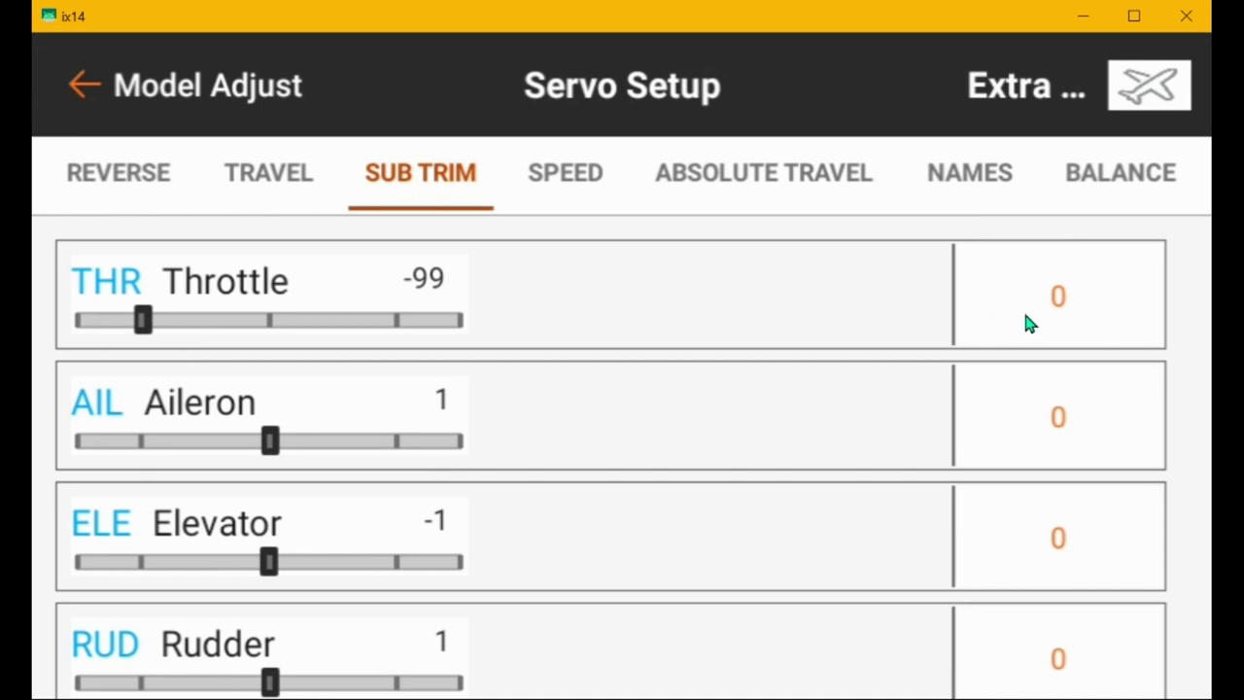
scroll(1034, 325, "down", 5)
scroll(1028, 342, "up", 5)
left_click(580, 179)
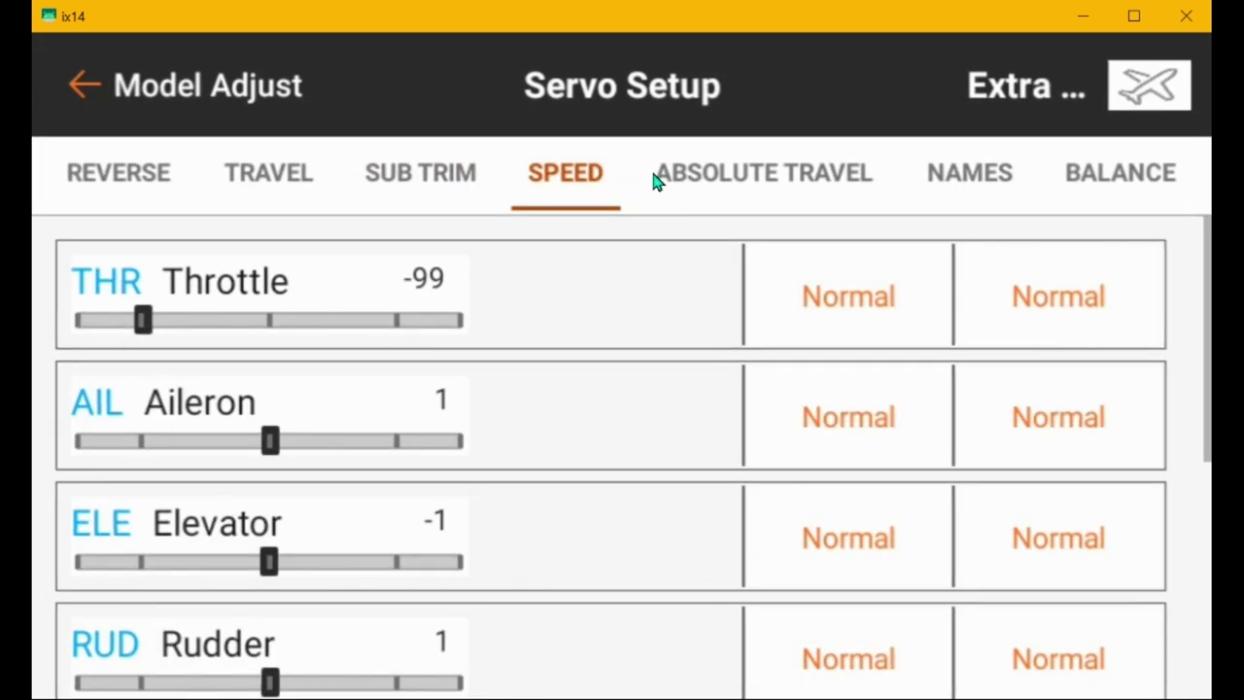
left_click(731, 195)
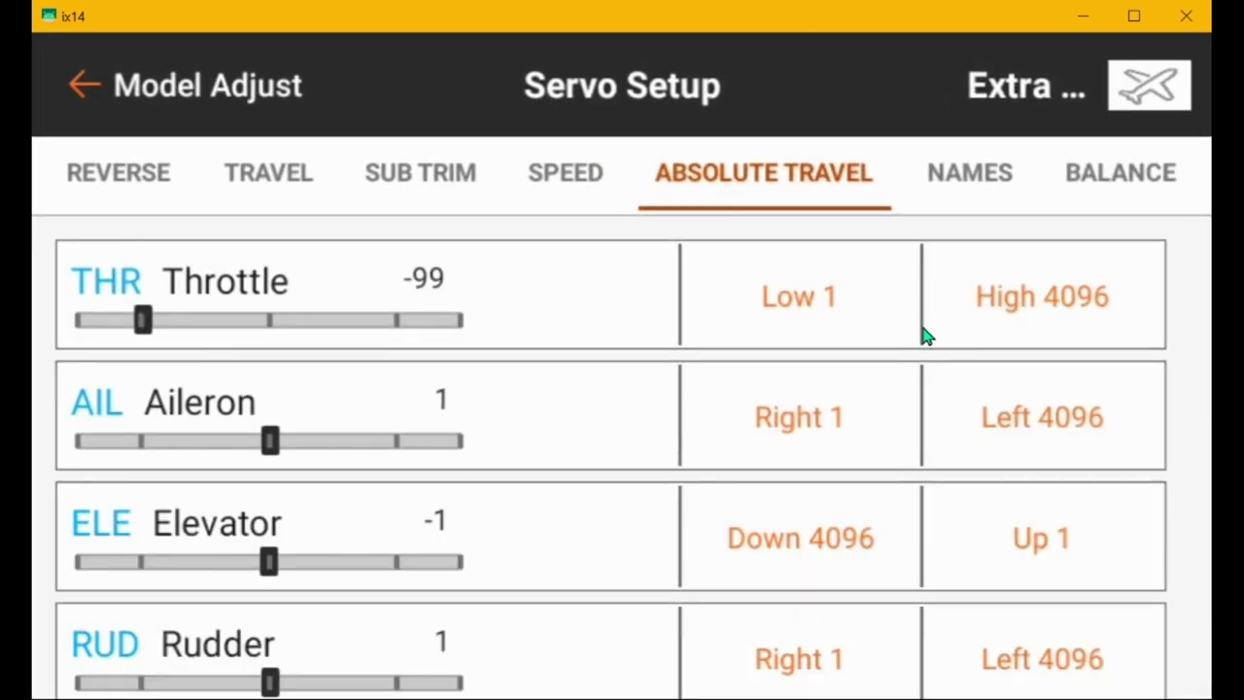
left_click(137, 181)
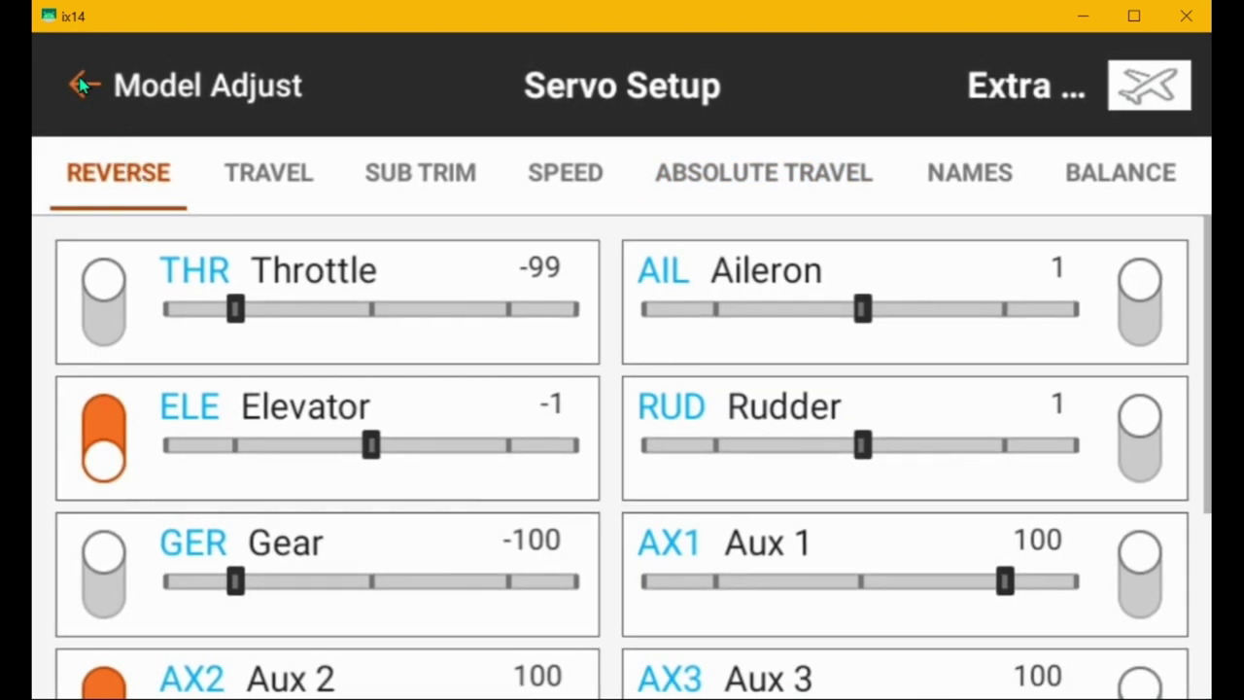
left_click(83, 86)
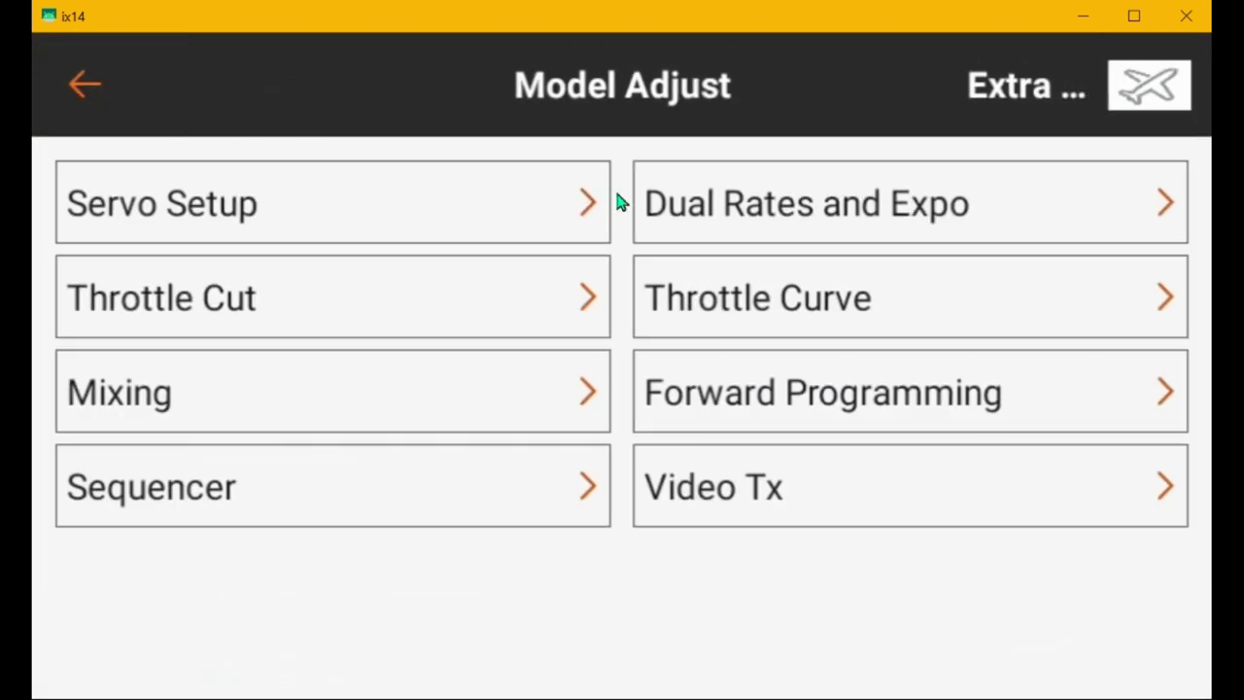
Step: Assign Switch B to the aileron channel in Dual Rates and Expo
left_click(764, 206)
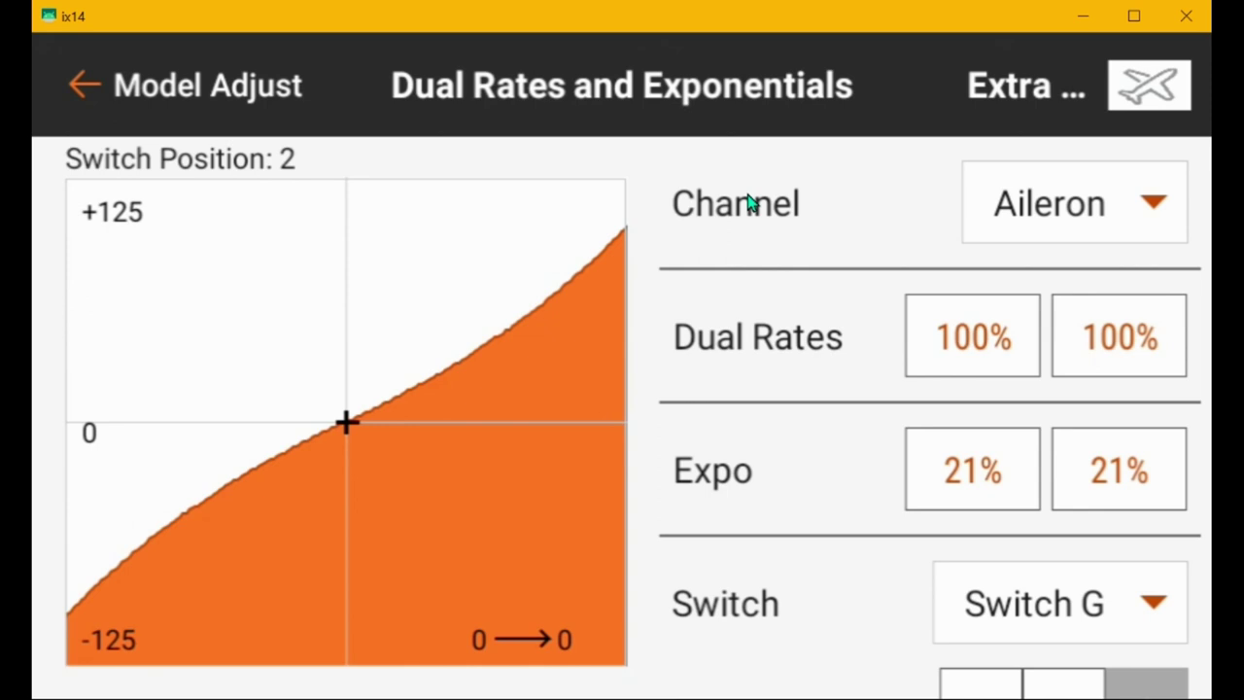
left_click(1023, 605)
scroll(564, 320, "up", 5)
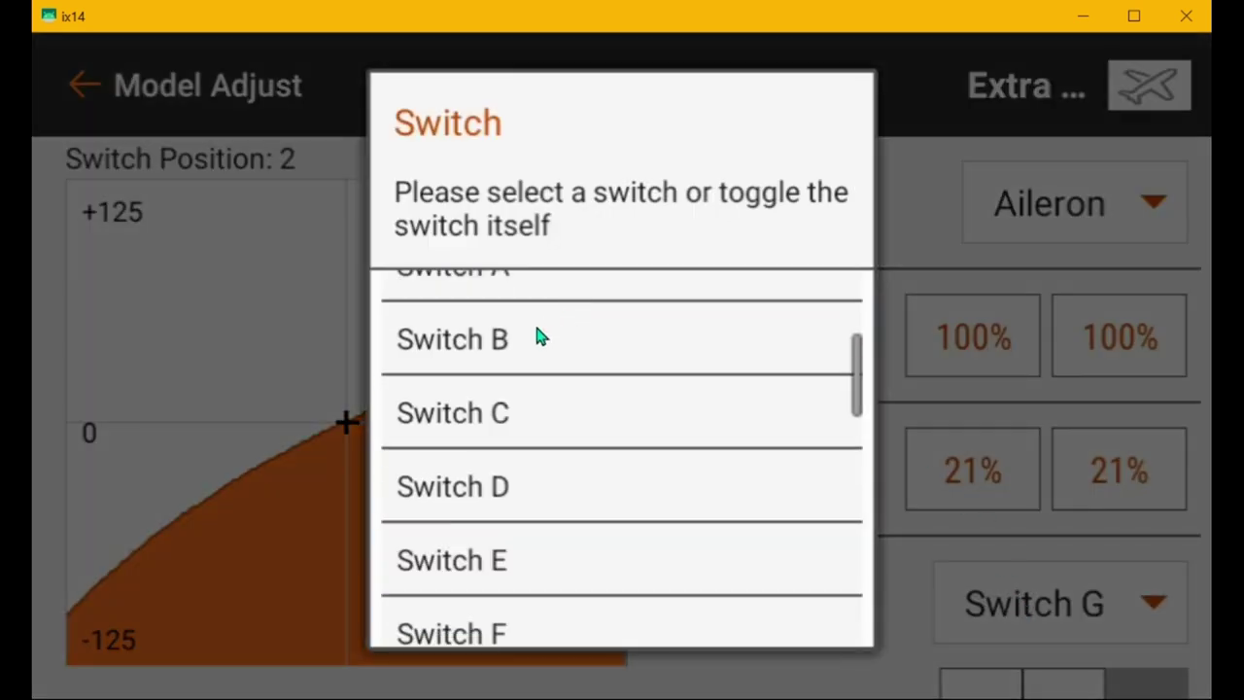
scroll(541, 336, "up", 3)
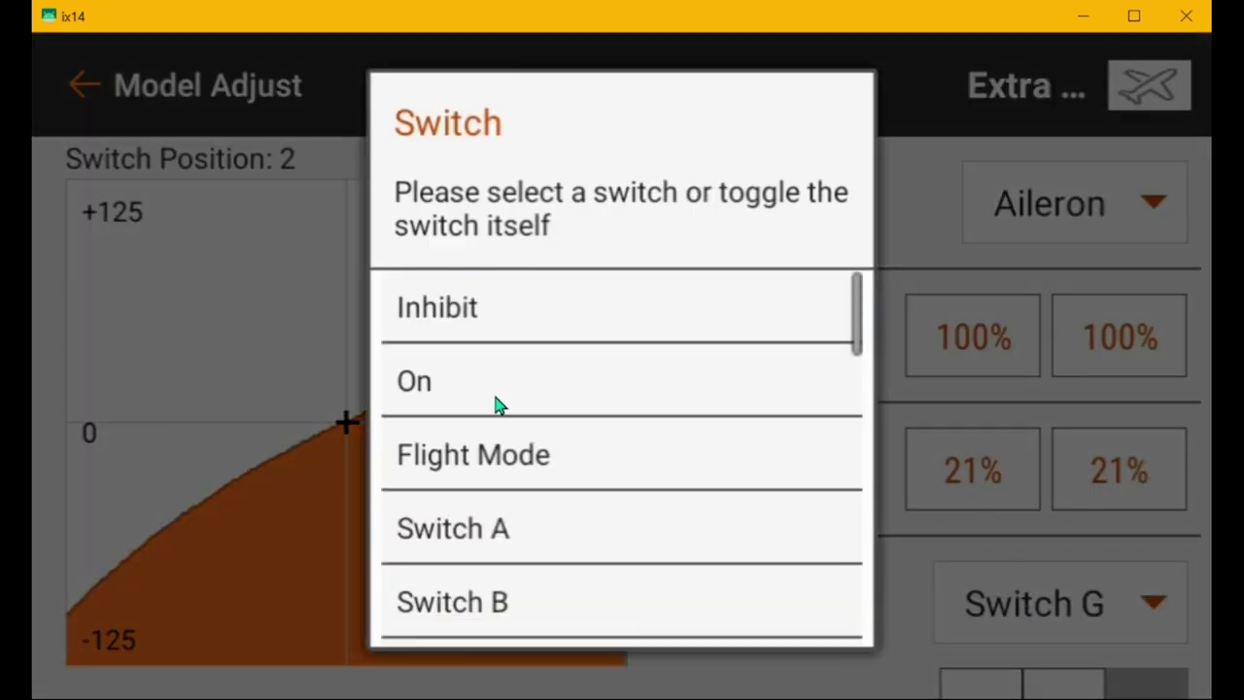
left_click(459, 601)
Step: Set both aileron dual rates for switch position 0 to 50%
scroll(655, 483, "down", 3)
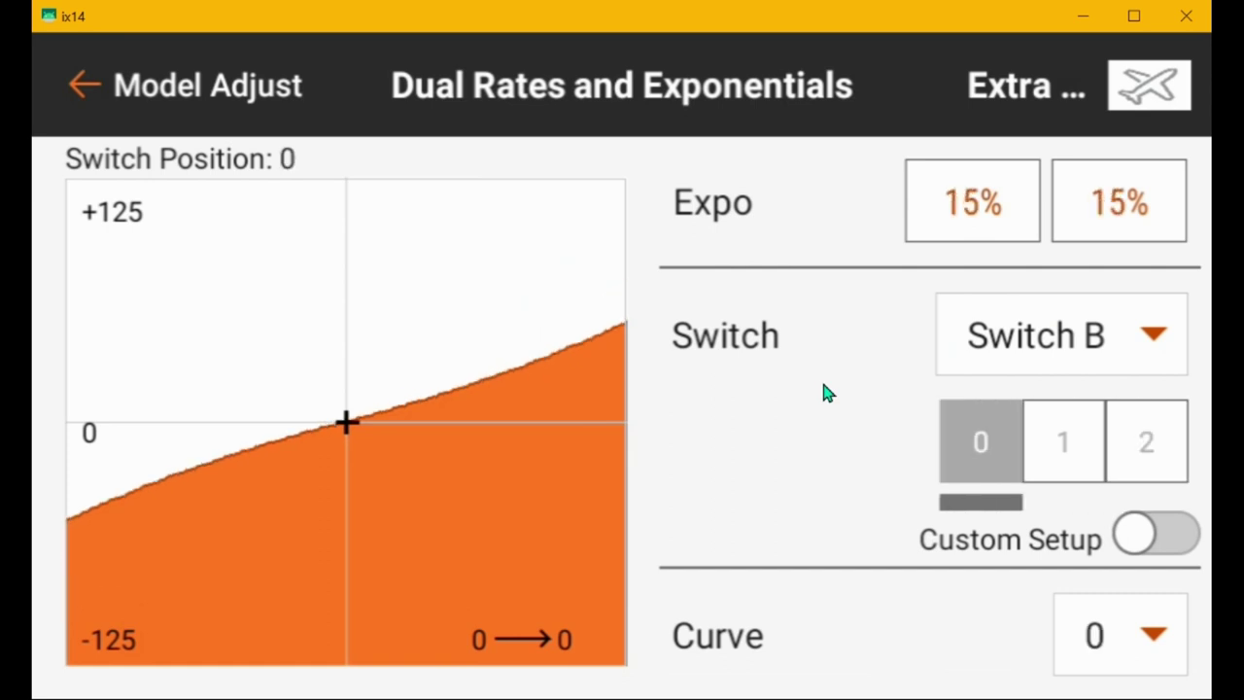
scroll(823, 392, "up", 3)
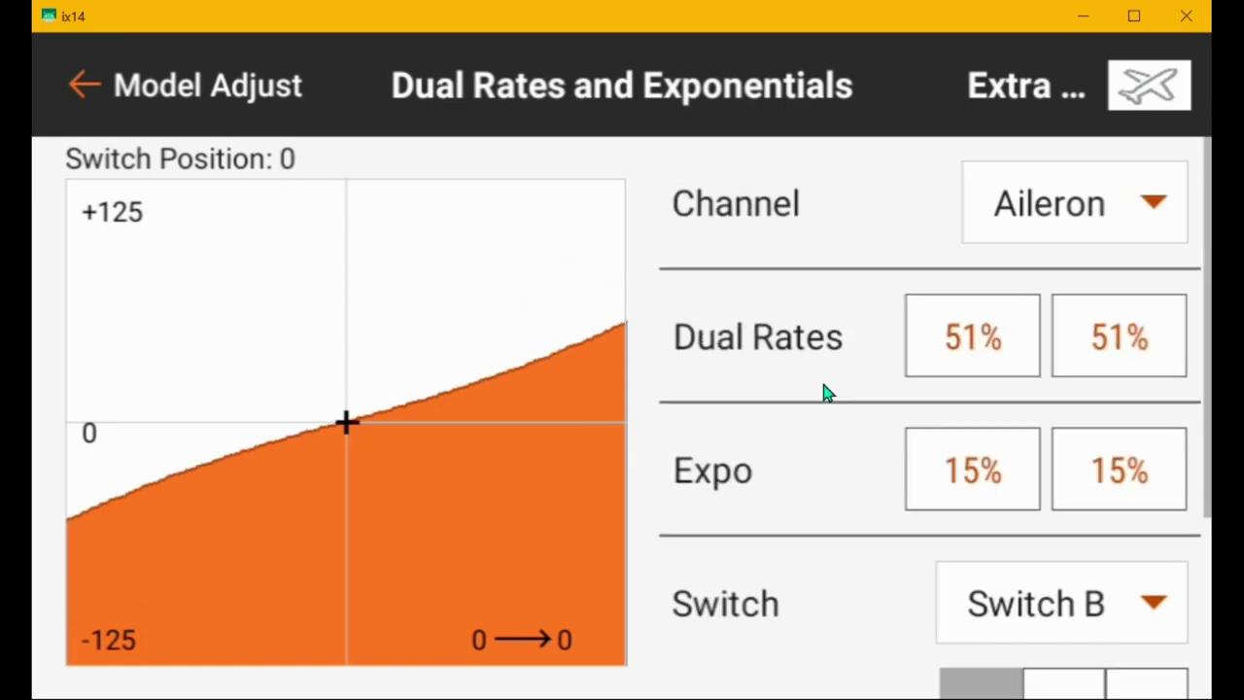
left_click(962, 337)
left_click(746, 497)
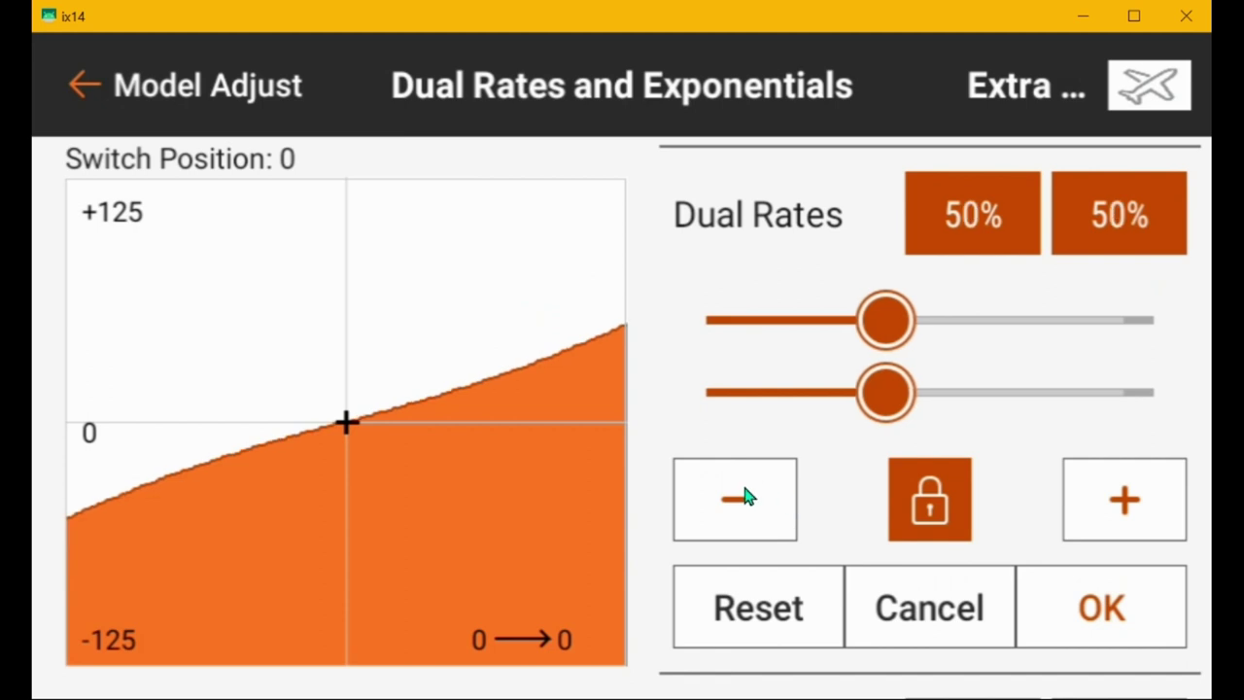
left_click(1075, 610)
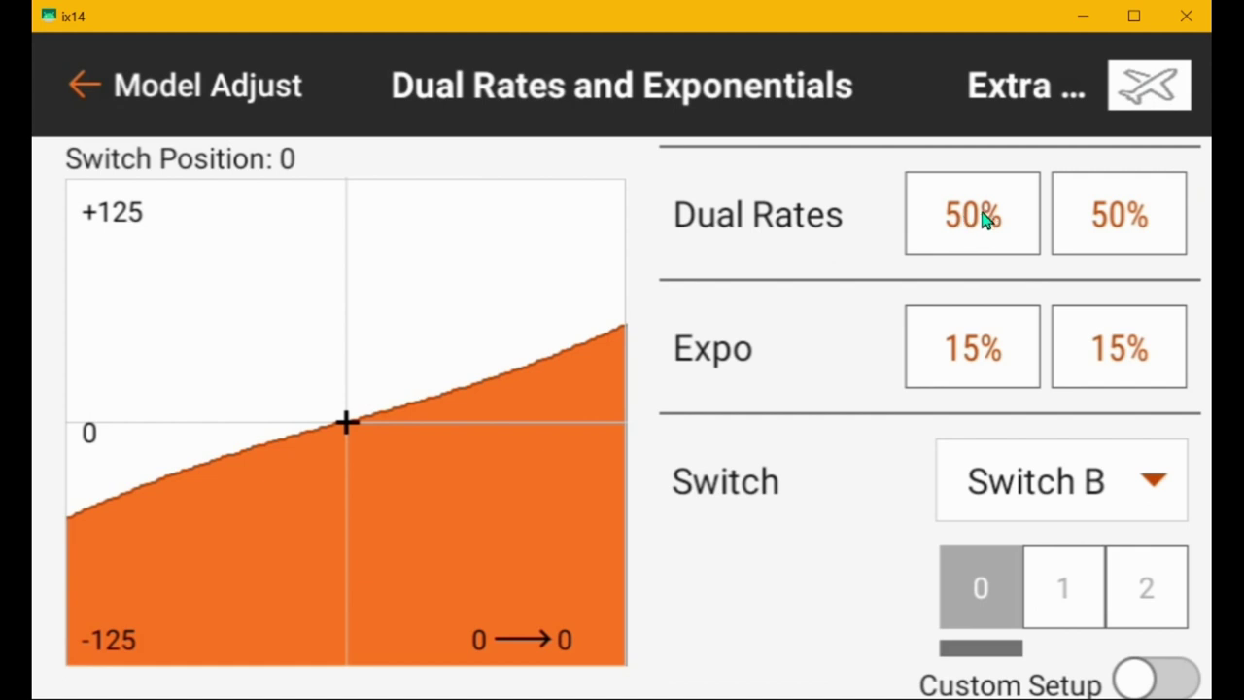
Step: Set both aileron expo values for switch position 0 to 20%
left_click(973, 348)
left_click(1127, 500)
left_click(1127, 500)
left_click(1128, 501)
left_click(1127, 500)
left_click(1128, 501)
left_click(1128, 500)
left_click(747, 494)
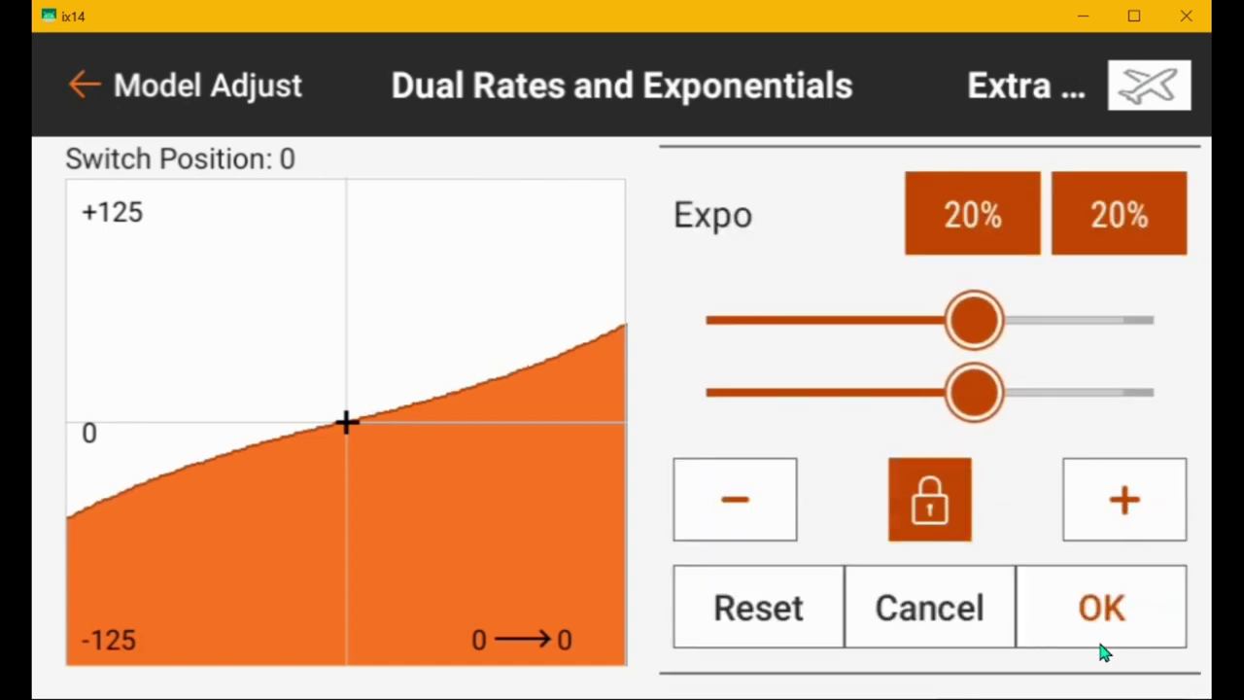
left_click(1119, 616)
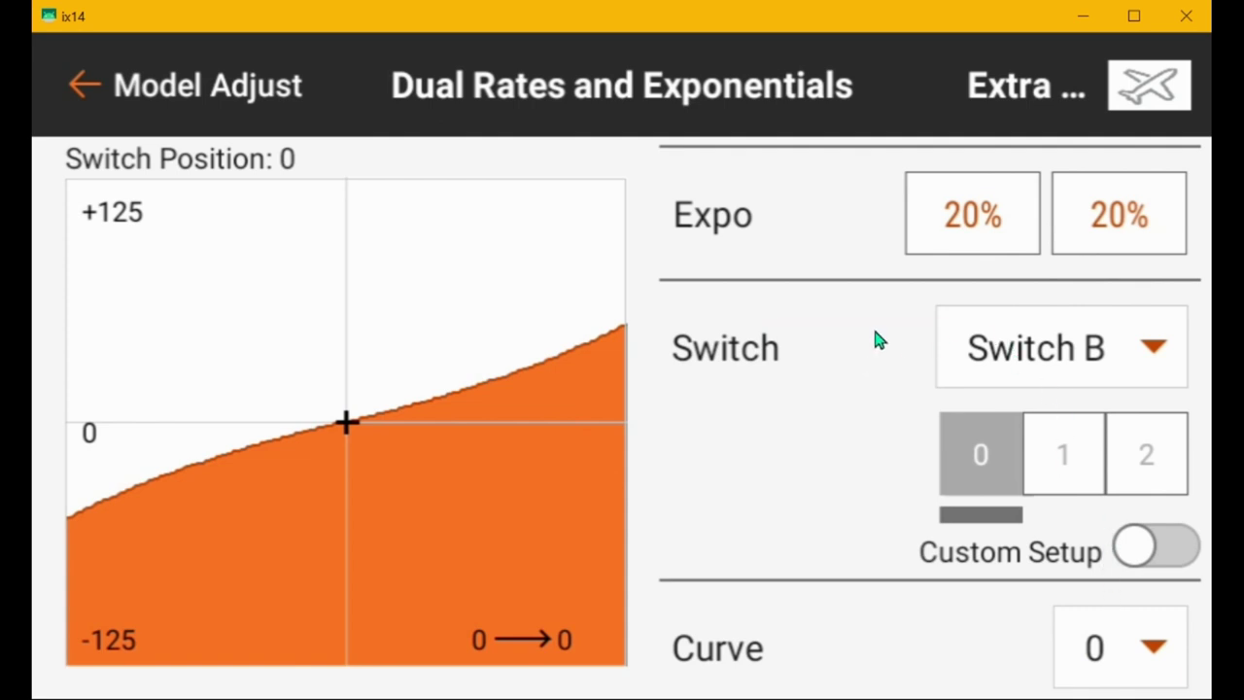
Step: Set both aileron dual rates for switch position 1 to 100%
scroll(840, 466, "up", 3)
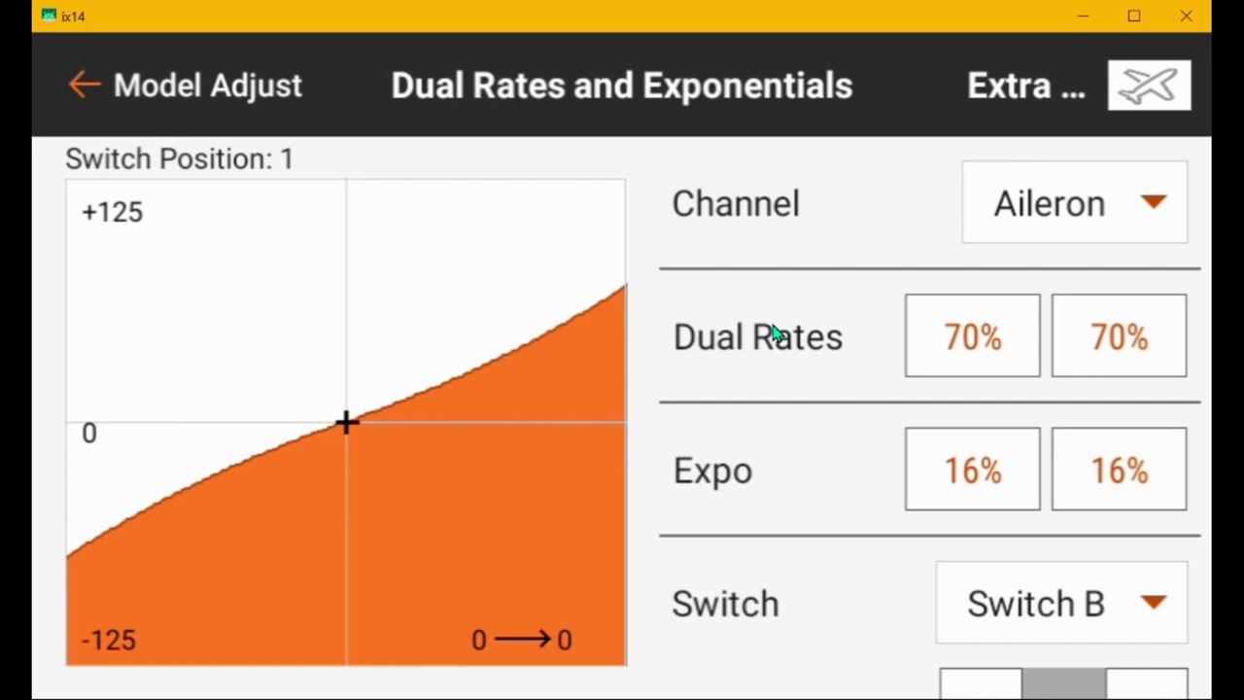
left_click(970, 341)
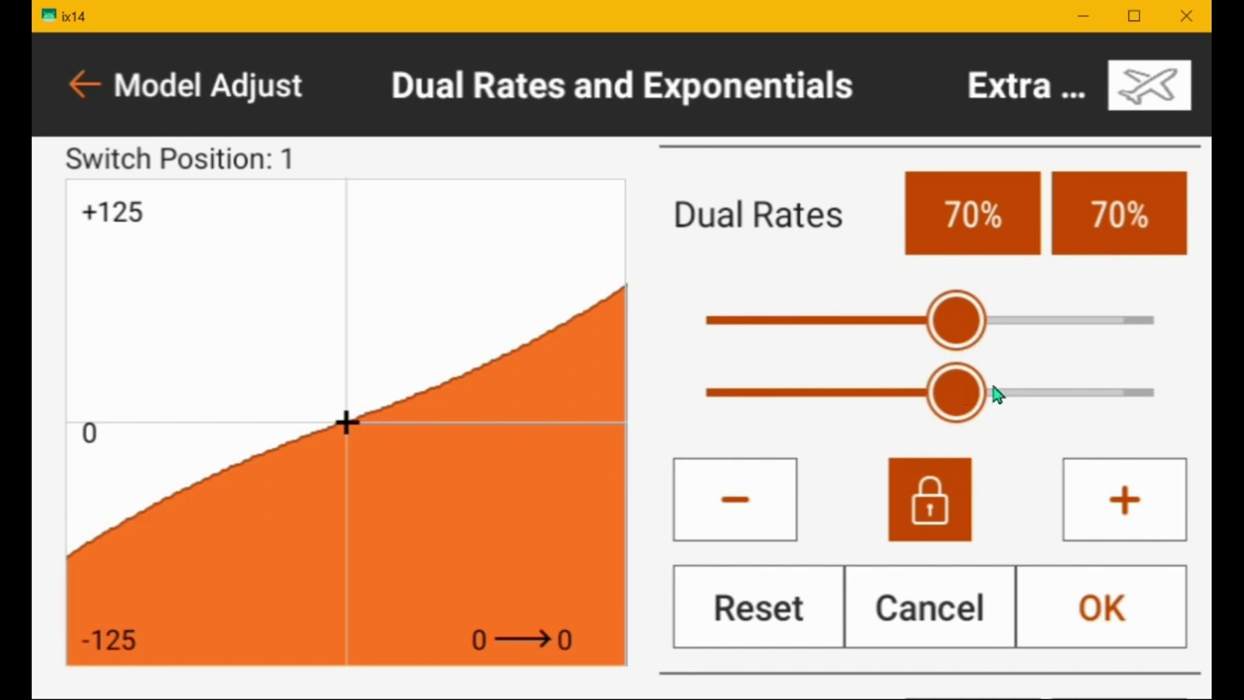
left_click_drag(1014, 391, 1056, 391)
left_click(1109, 503)
left_click(1106, 507)
left_click(1106, 507)
left_click(1069, 602)
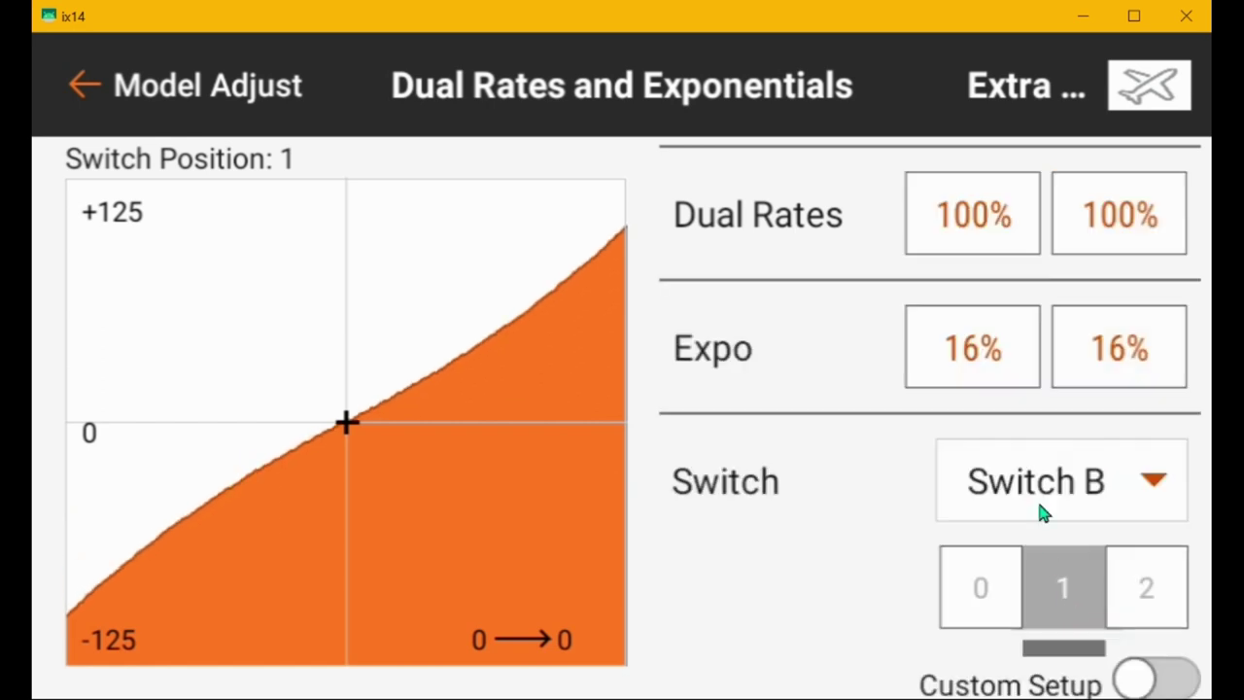
Step: Set both aileron expo values for switch position 1 to 30%
left_click(988, 348)
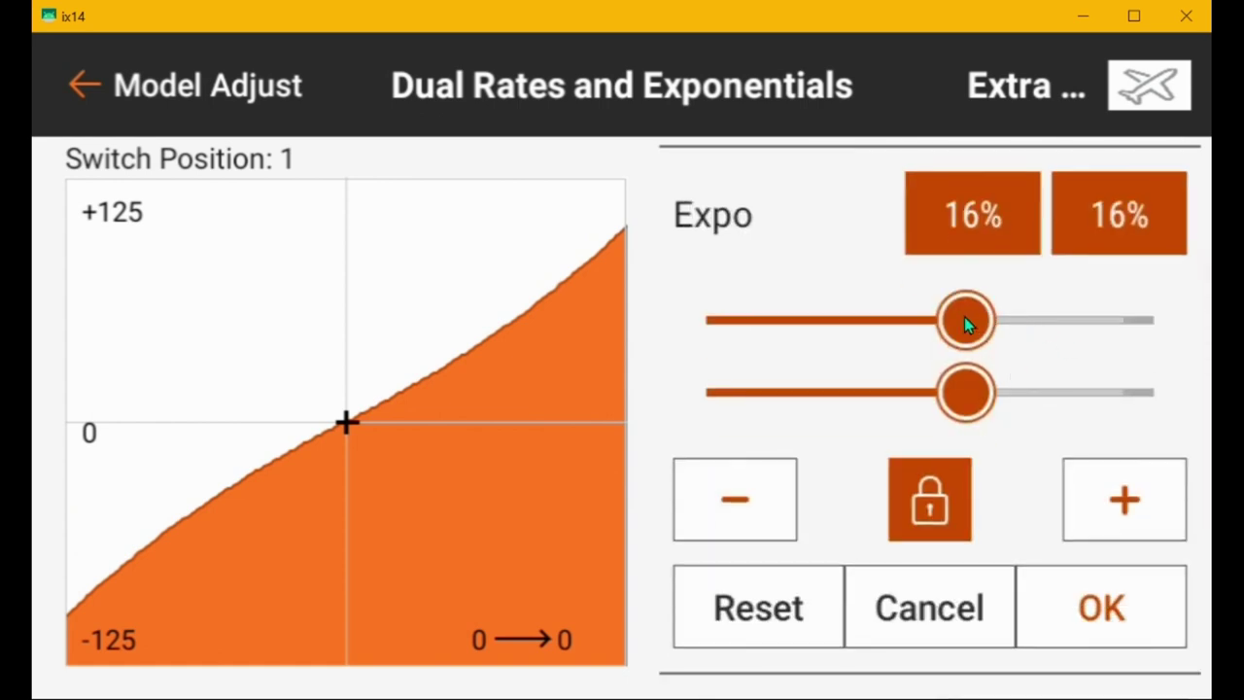
left_click_drag(964, 317, 988, 318)
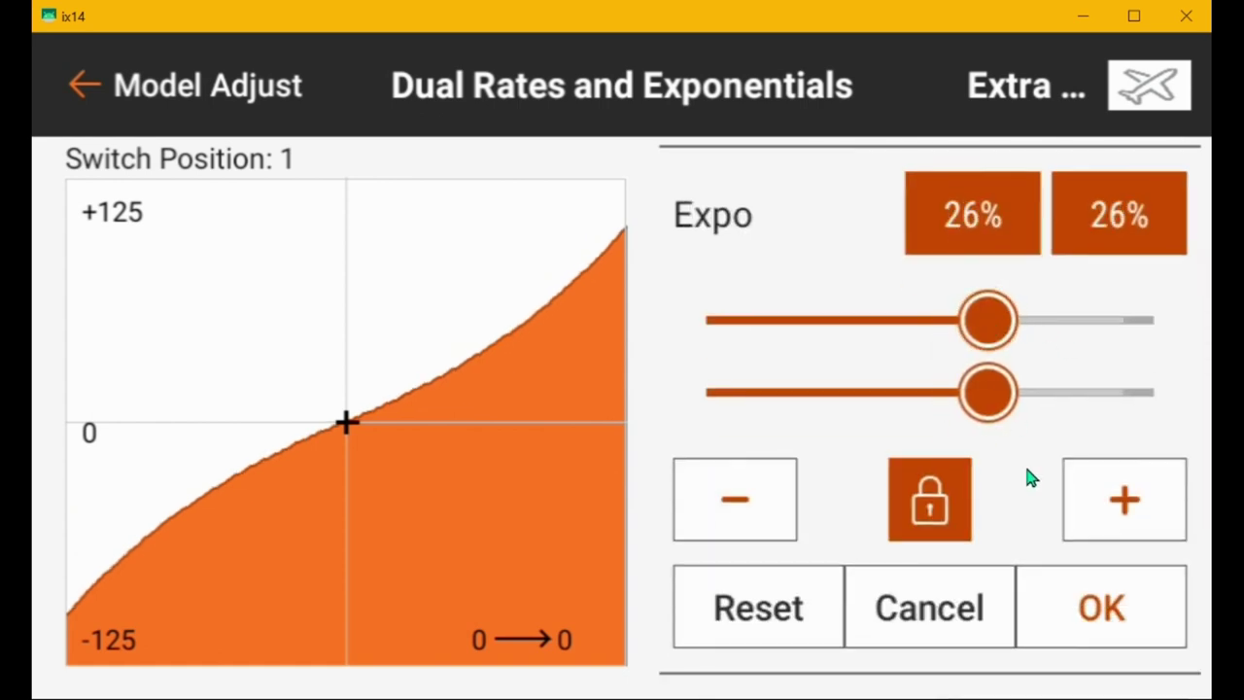
left_click(746, 486)
left_click(747, 486)
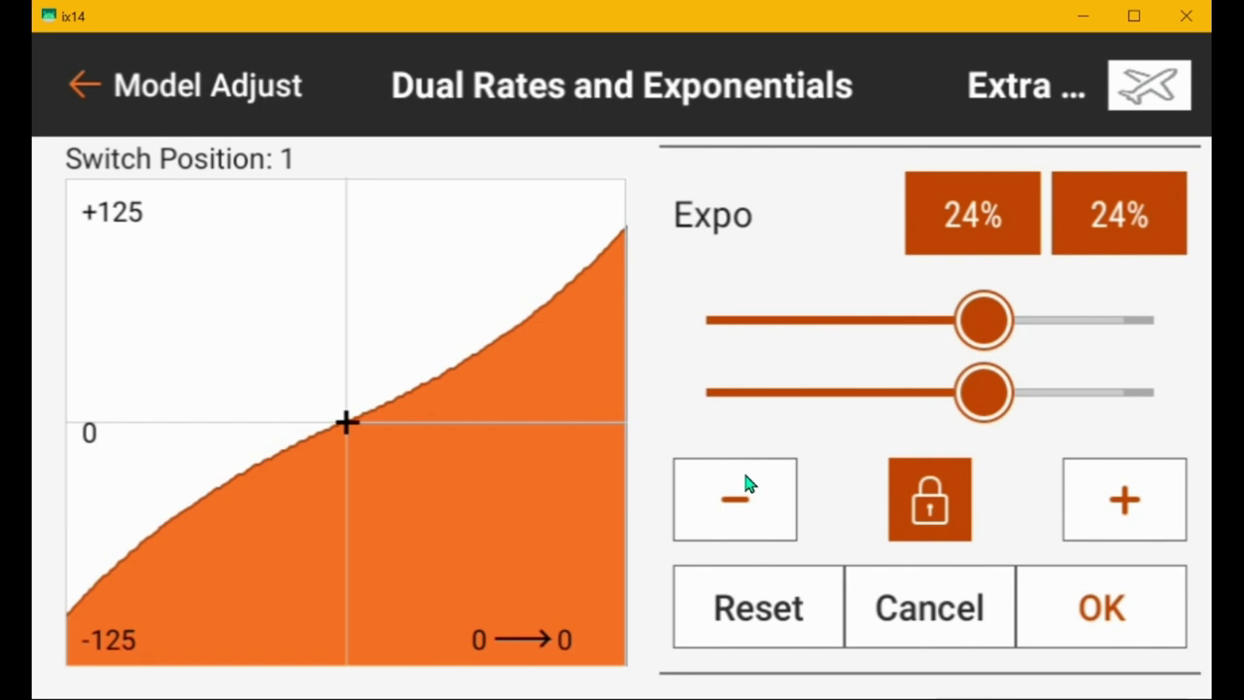
left_click(1127, 503)
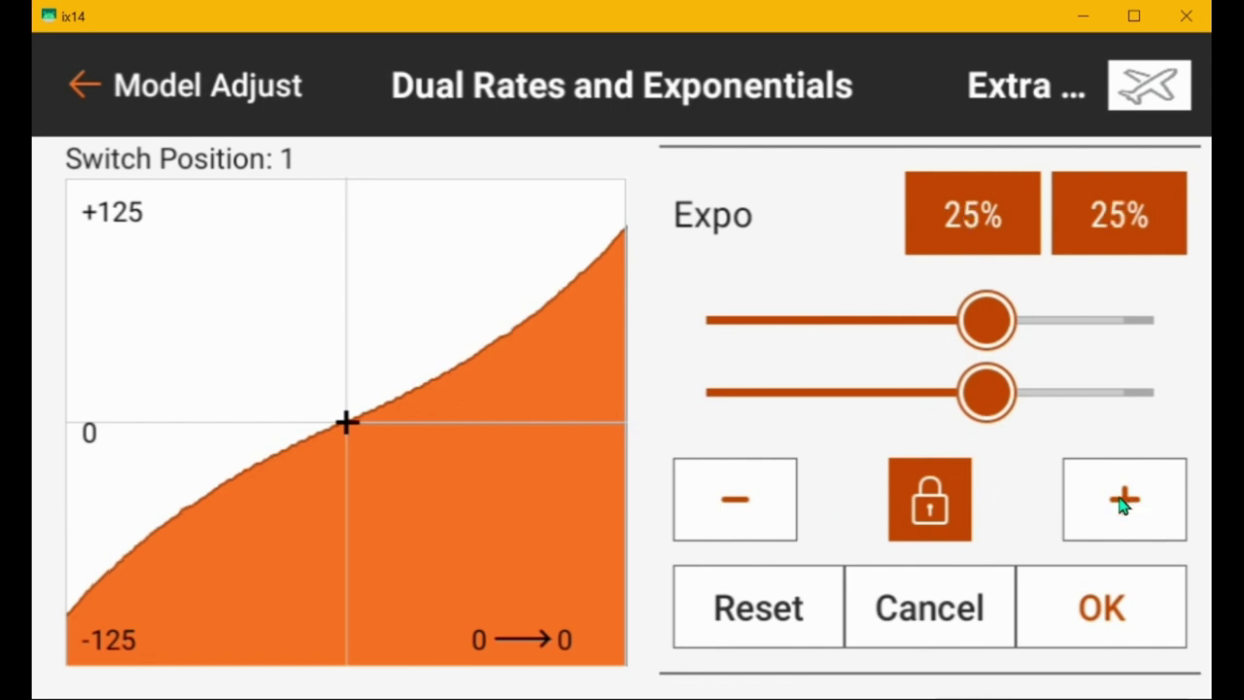
left_click(1108, 500)
left_click(1108, 500)
left_click(1108, 500)
left_click(1108, 501)
left_click(1109, 501)
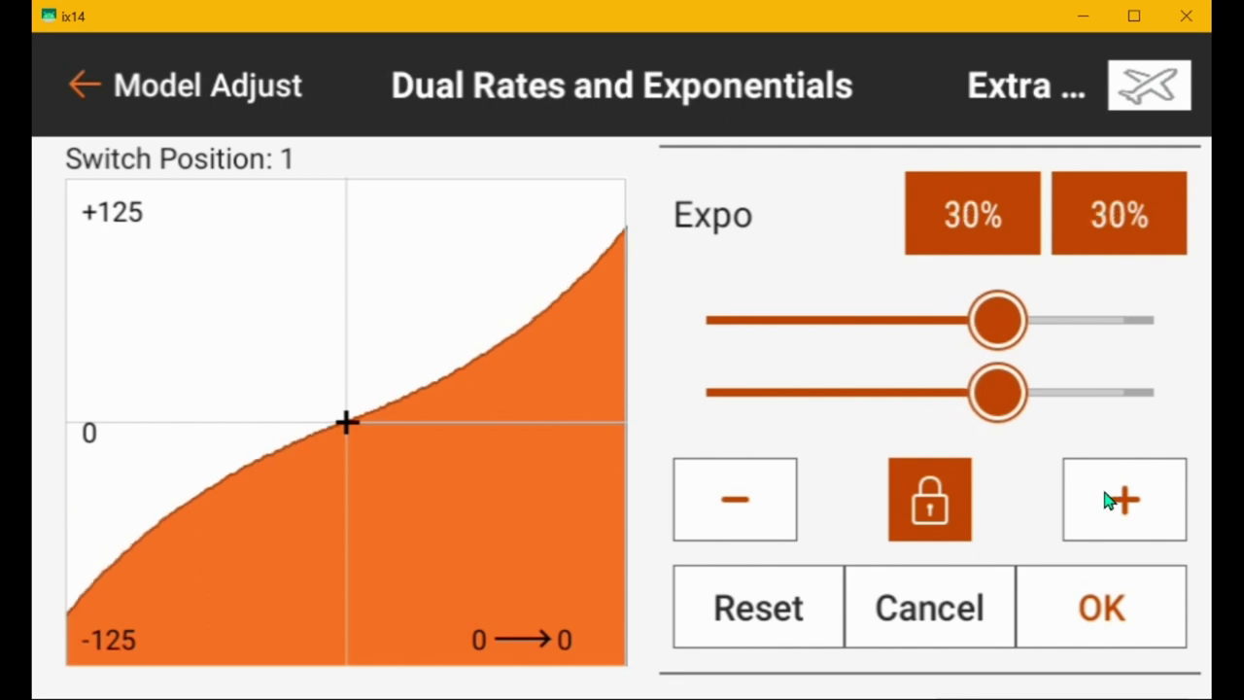
left_click(1103, 607)
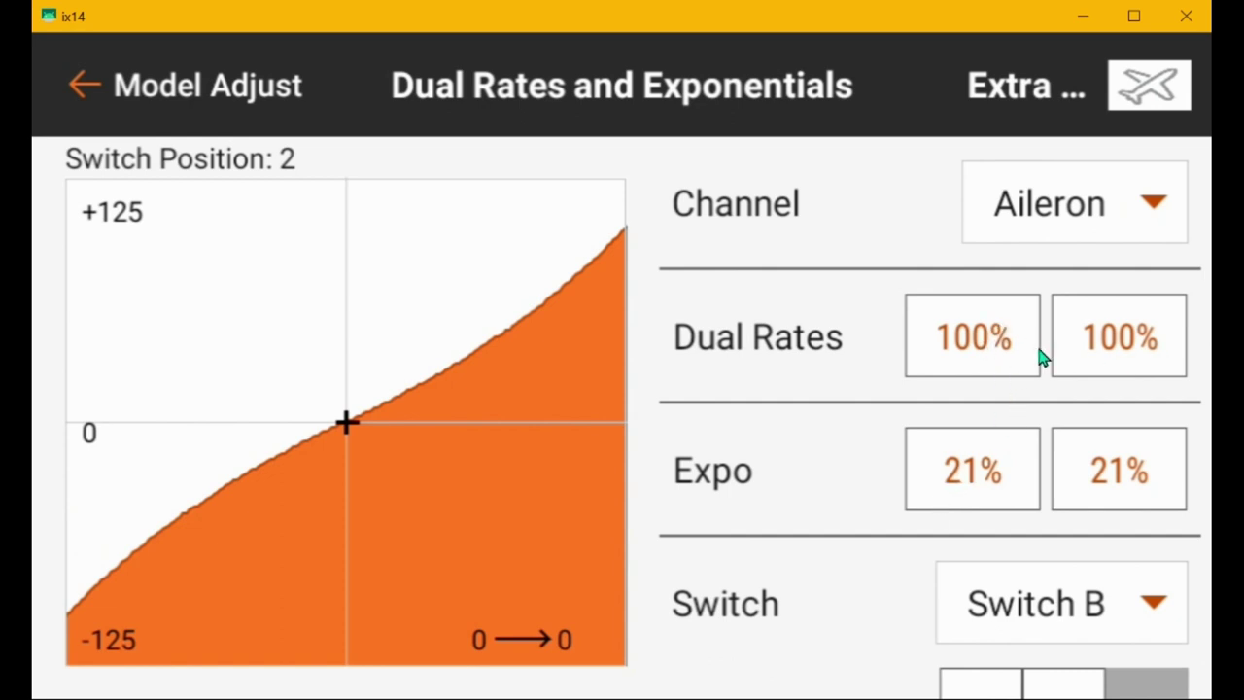
Step: Set both aileron expo values for switch position 2 to 30%
left_click(957, 470)
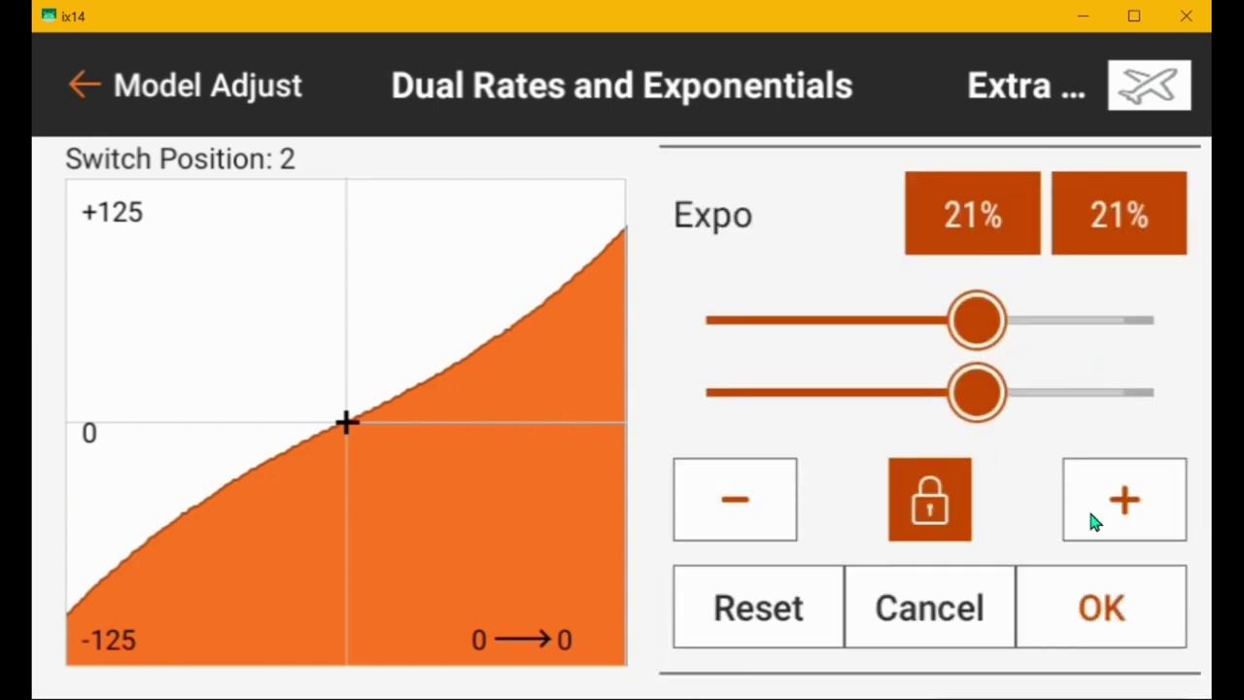
left_click(1094, 508)
left_click(1094, 508)
left_click(1094, 508)
left_click(1094, 508)
left_click(1094, 508)
left_click(1095, 506)
left_click(1096, 506)
left_click(1093, 503)
left_click(1092, 501)
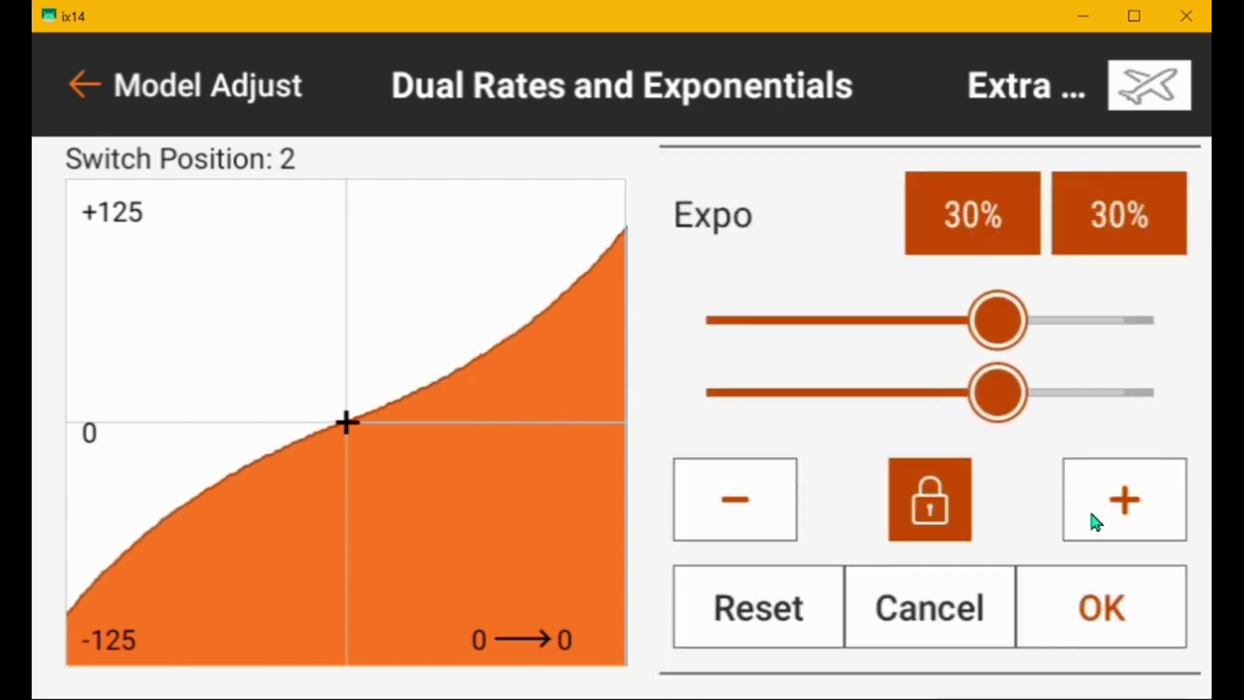
left_click(1096, 612)
Step: Switch to the elevator channel in Dual Rates and Expo and assign Switch B to it
scroll(856, 404, "up", 2)
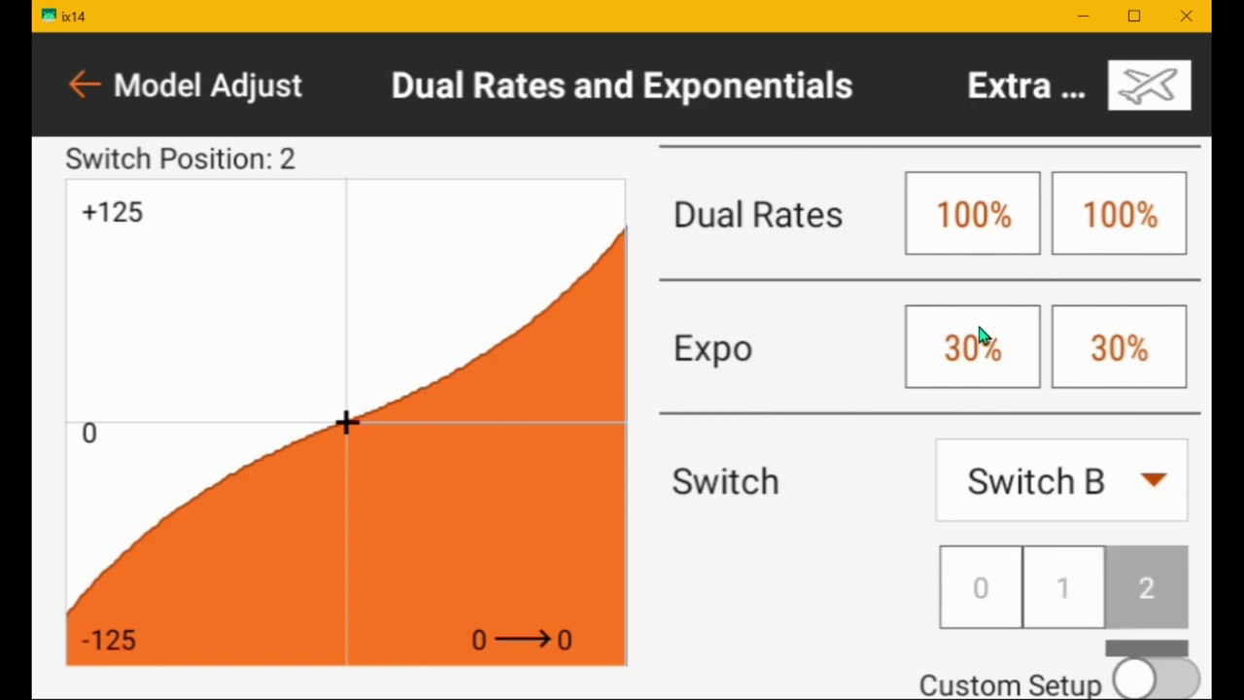
scroll(868, 457, "up", 2)
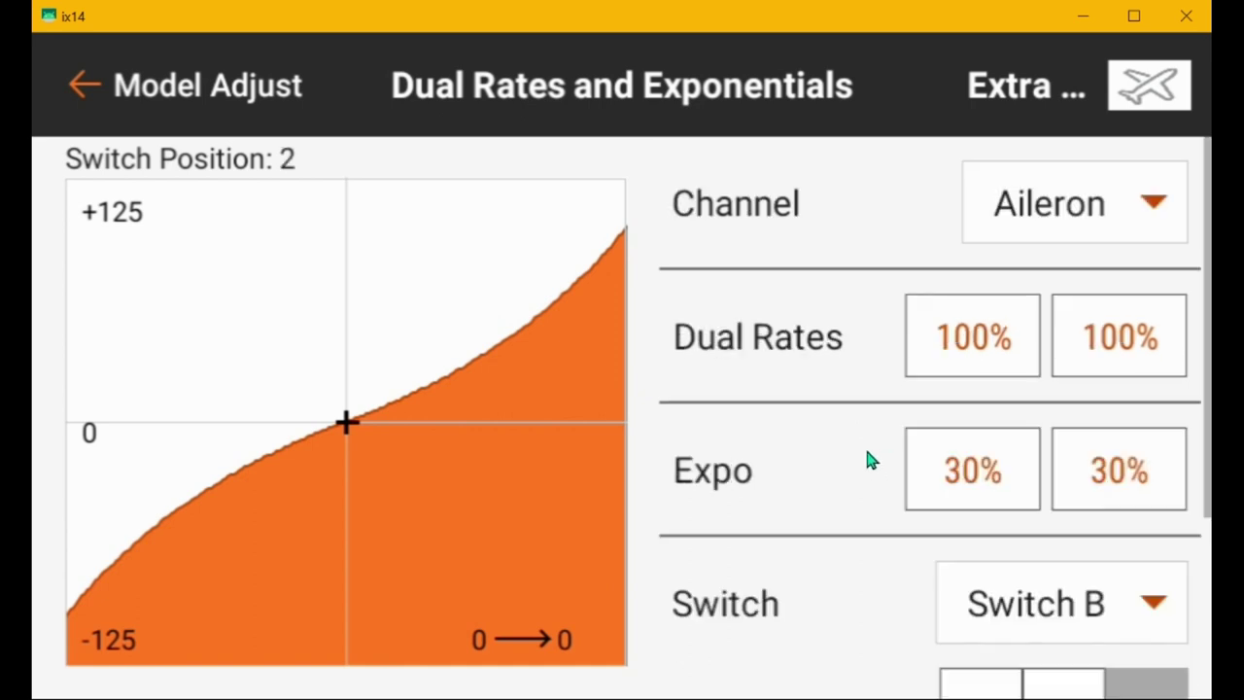
left_click(1050, 204)
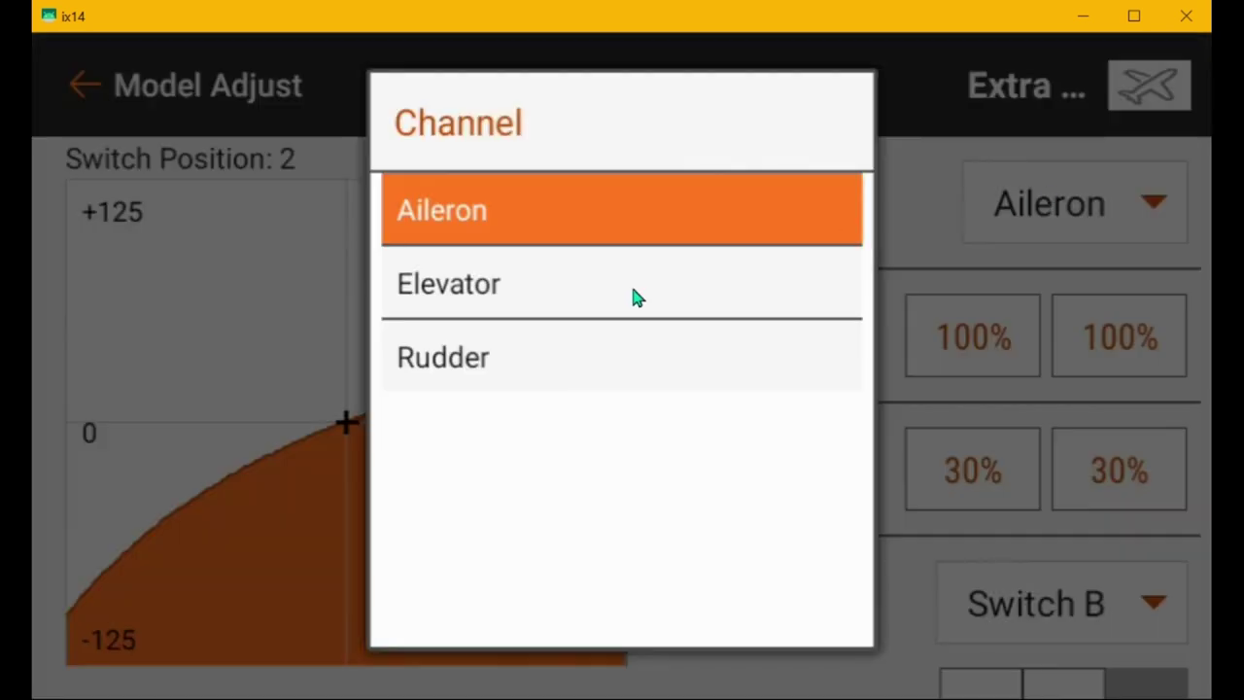
left_click(483, 287)
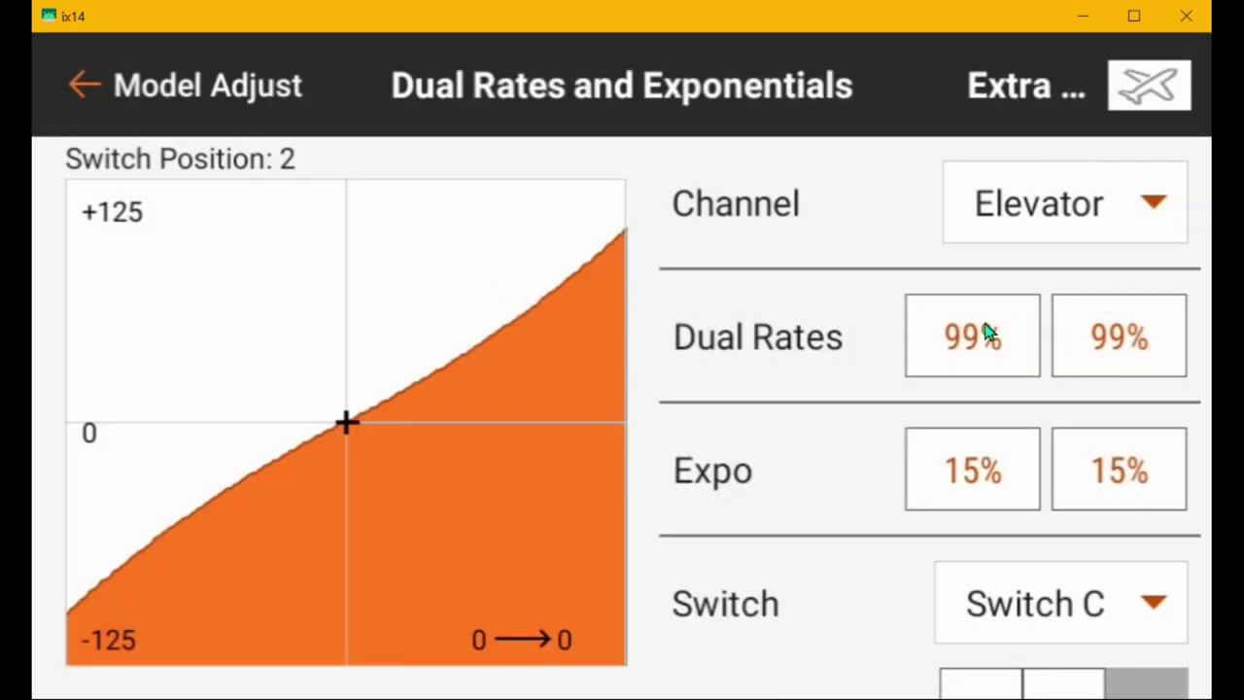
left_click(1077, 606)
scroll(521, 340, "up", 2)
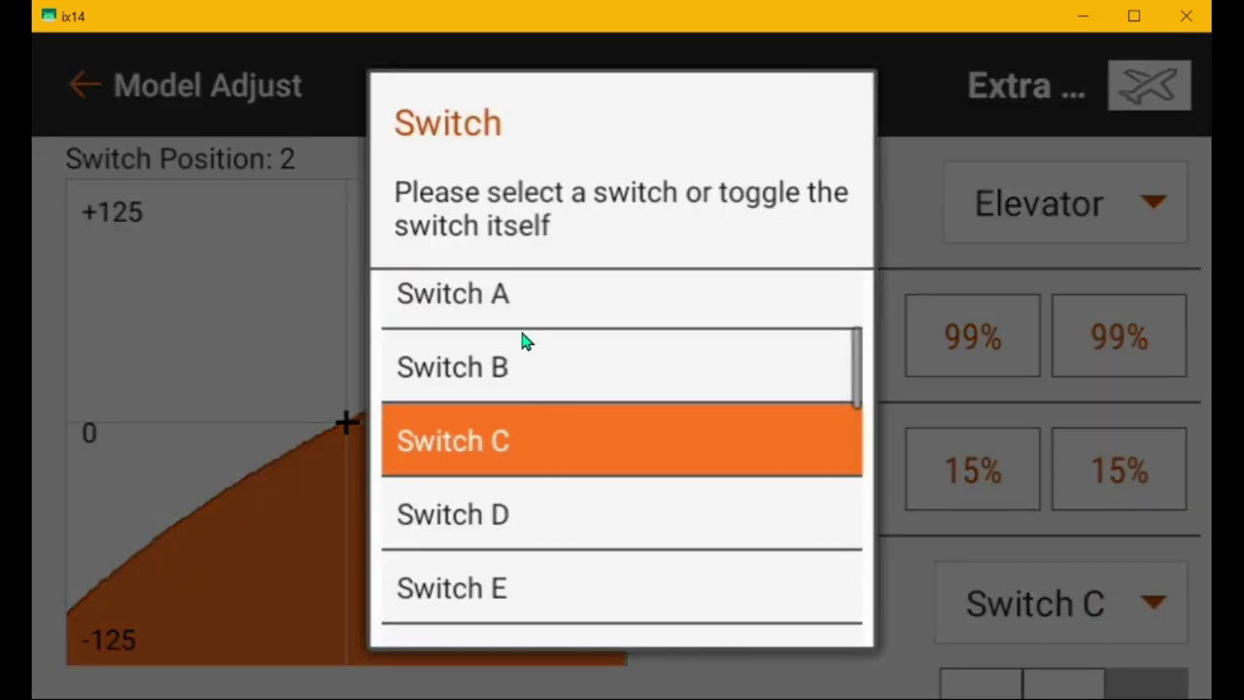
left_click(502, 369)
scroll(938, 413, "down", 3)
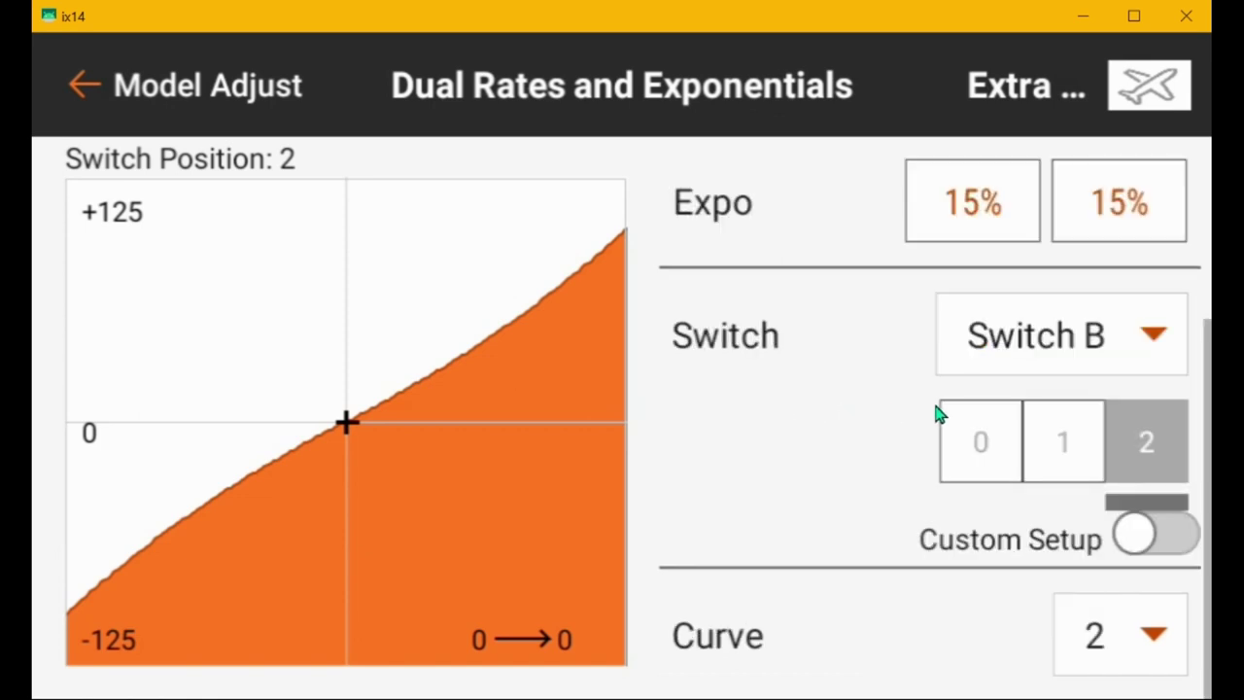
Step: Set both elevator dual rates for switch position 0 to 80%
scroll(914, 360, "up", 3)
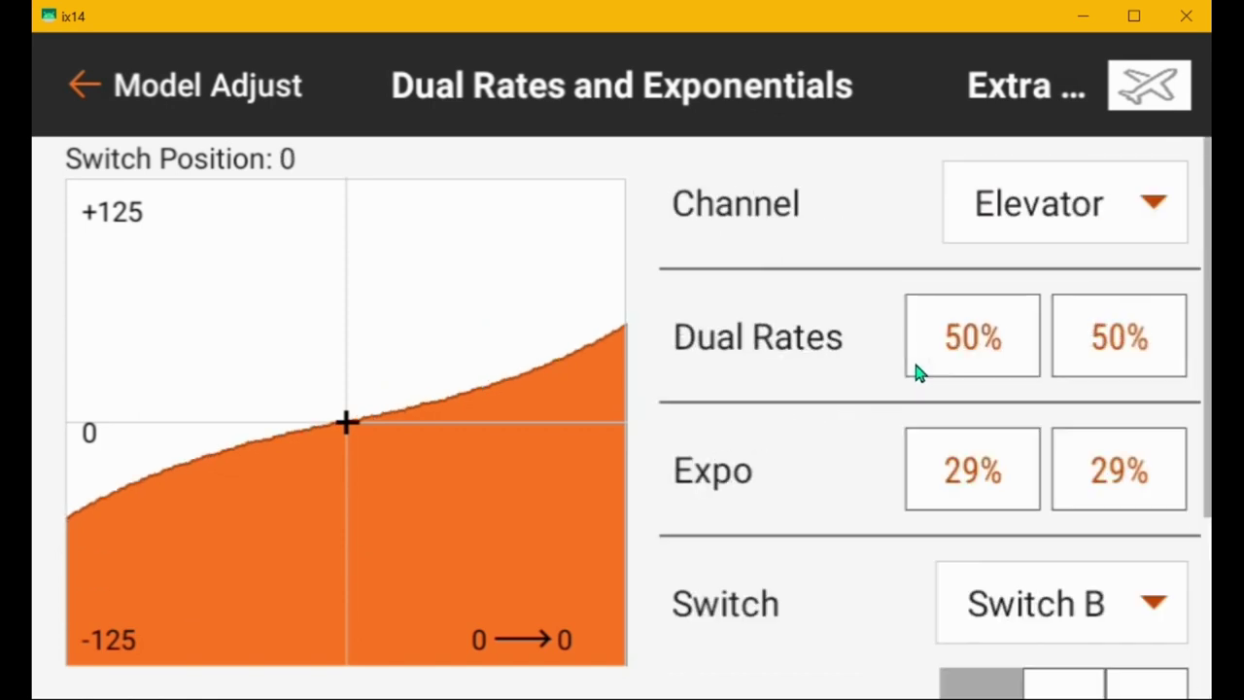
left_click(963, 339)
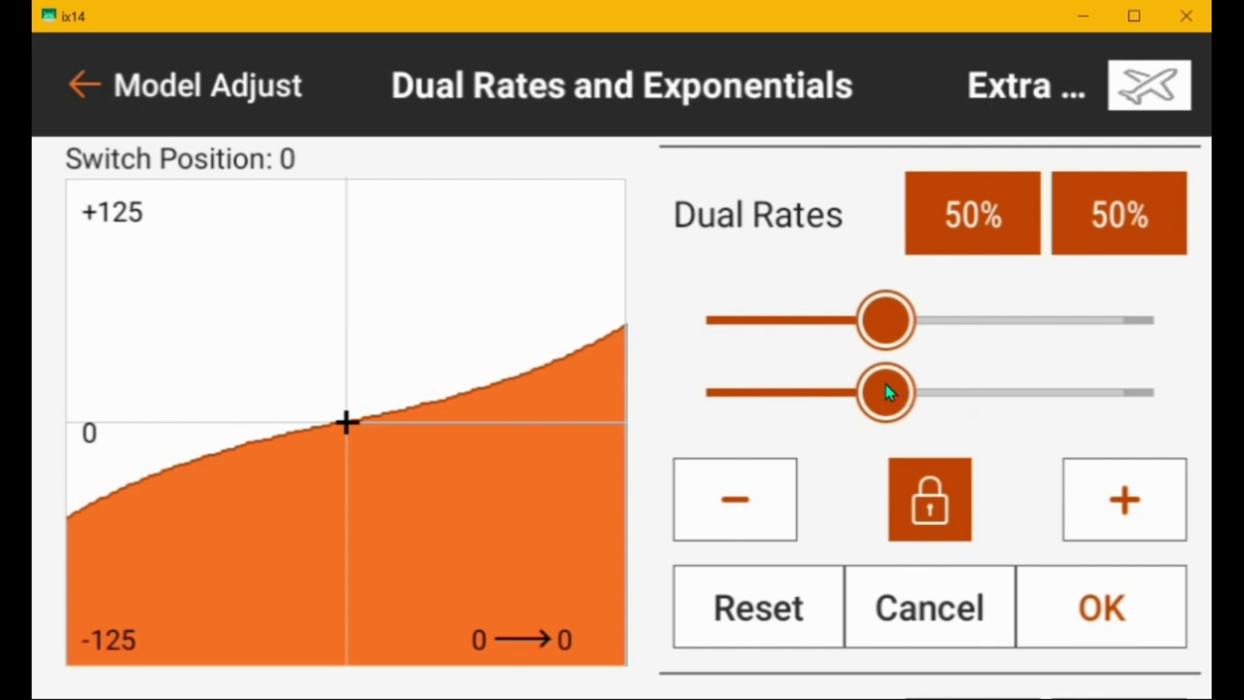
left_click_drag(886, 385, 974, 384)
left_click(1125, 505)
left_click(1124, 502)
left_click(1123, 502)
left_click(1122, 500)
left_click(1123, 498)
left_click(1096, 606)
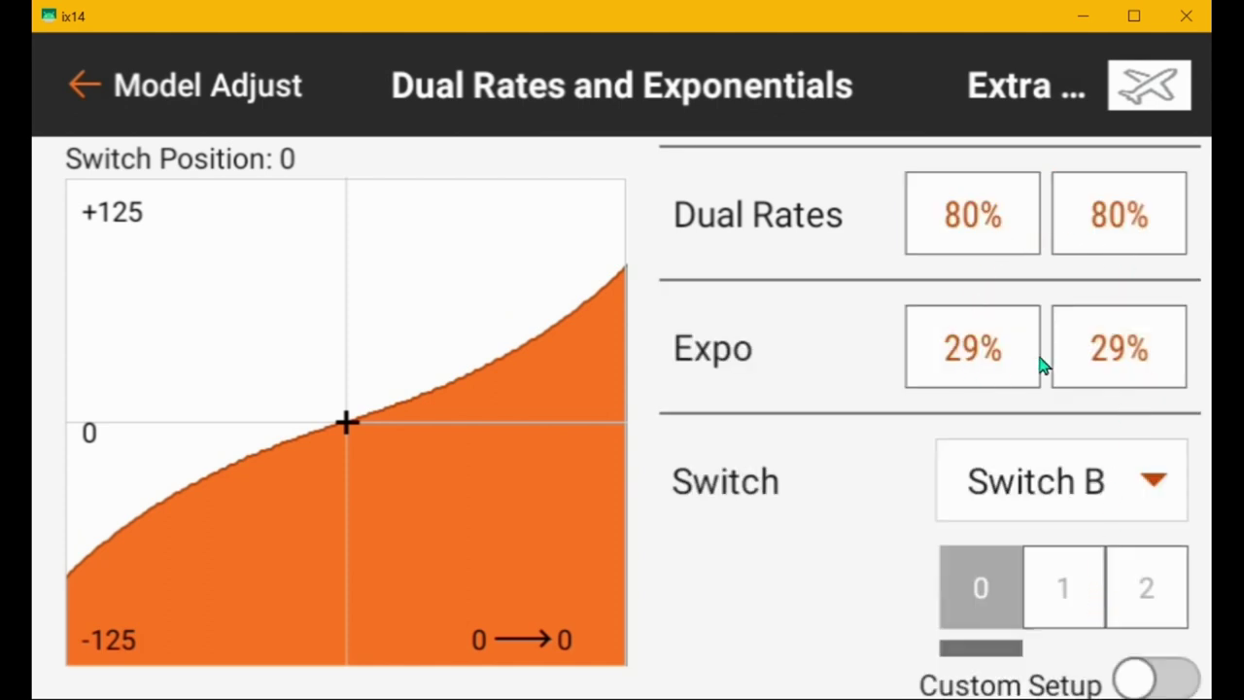
Step: Set both elevator expo values for switch position 0 to 25%
left_click(969, 352)
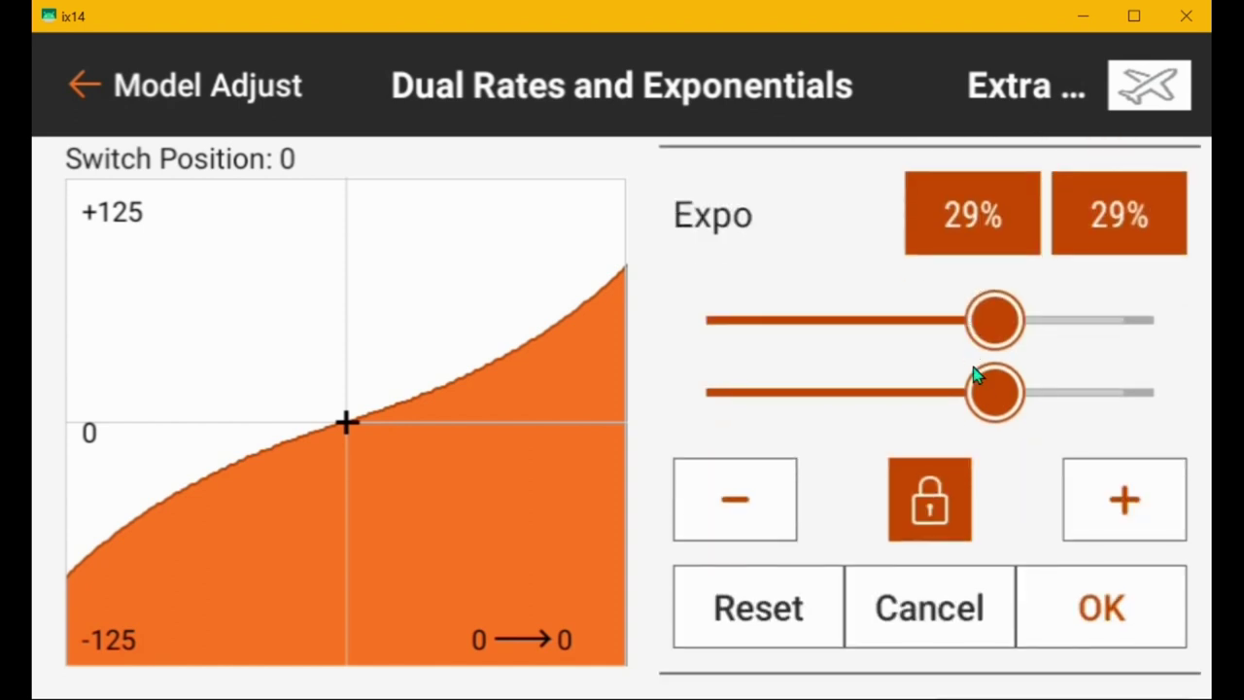
left_click(734, 497)
left_click(734, 496)
left_click(734, 496)
left_click(734, 496)
left_click(1098, 598)
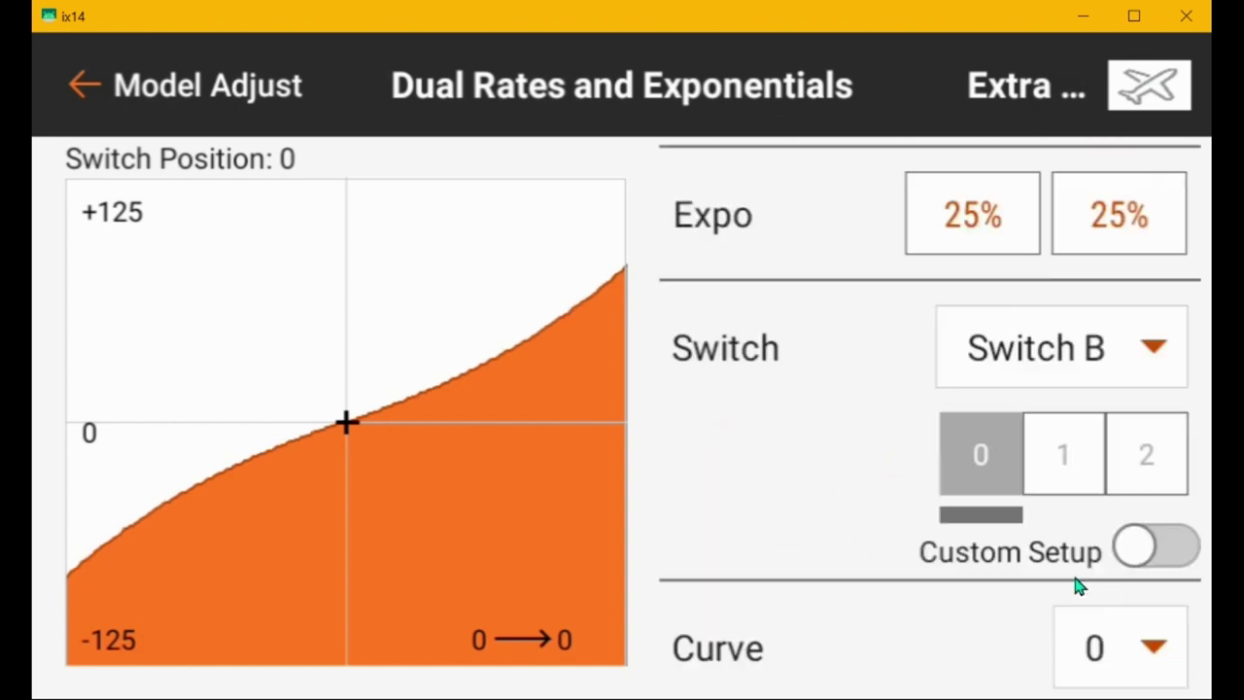
Step: Set both elevator dual rates for switch position 1 to 100%
scroll(861, 477, "up", 3)
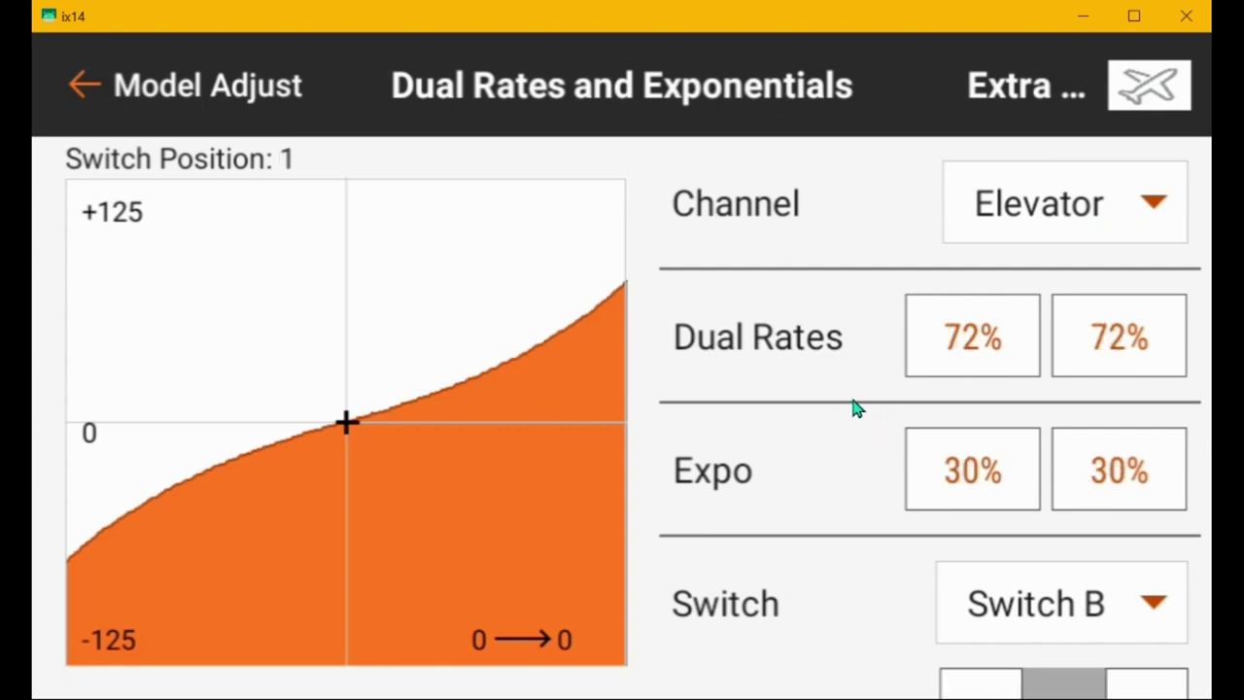
left_click(972, 338)
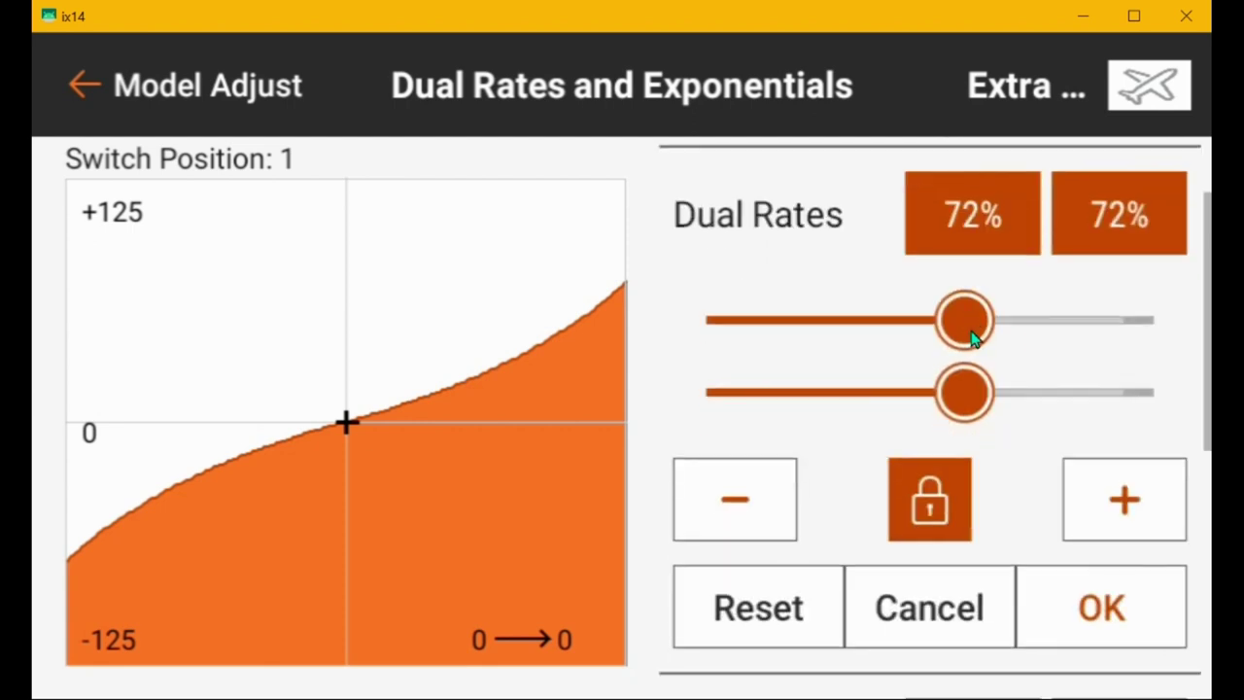
left_click_drag(982, 322, 1068, 320)
left_click(1113, 495)
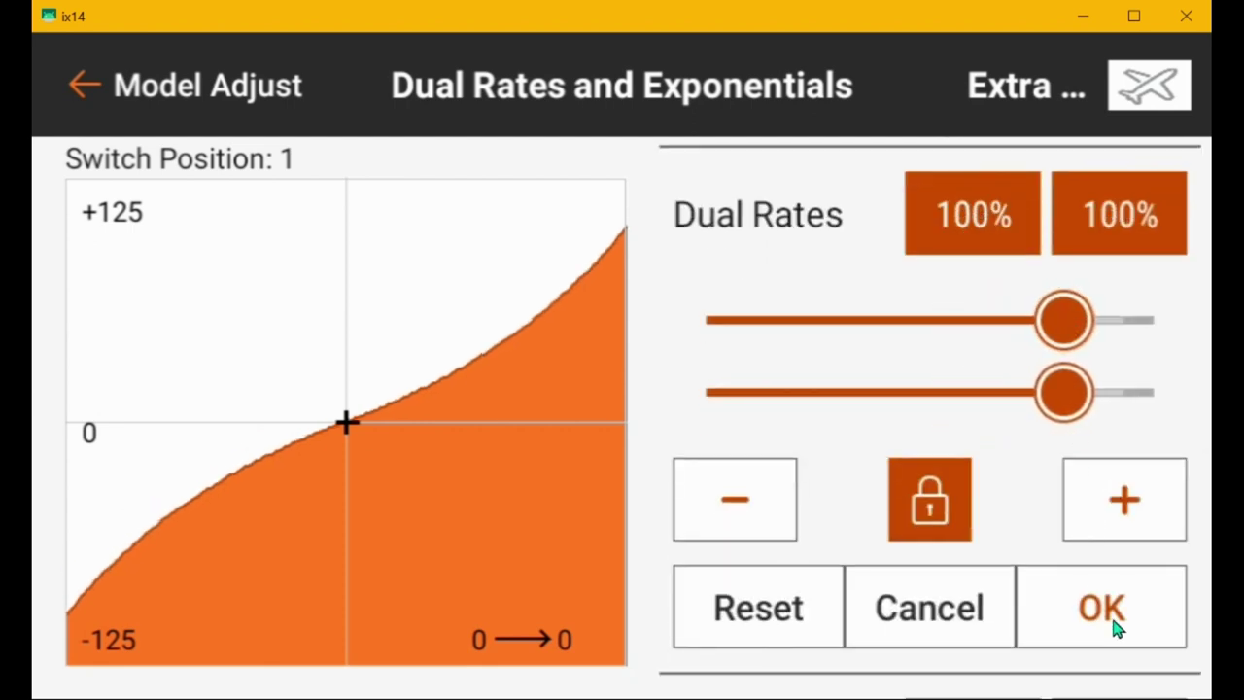
left_click(1089, 602)
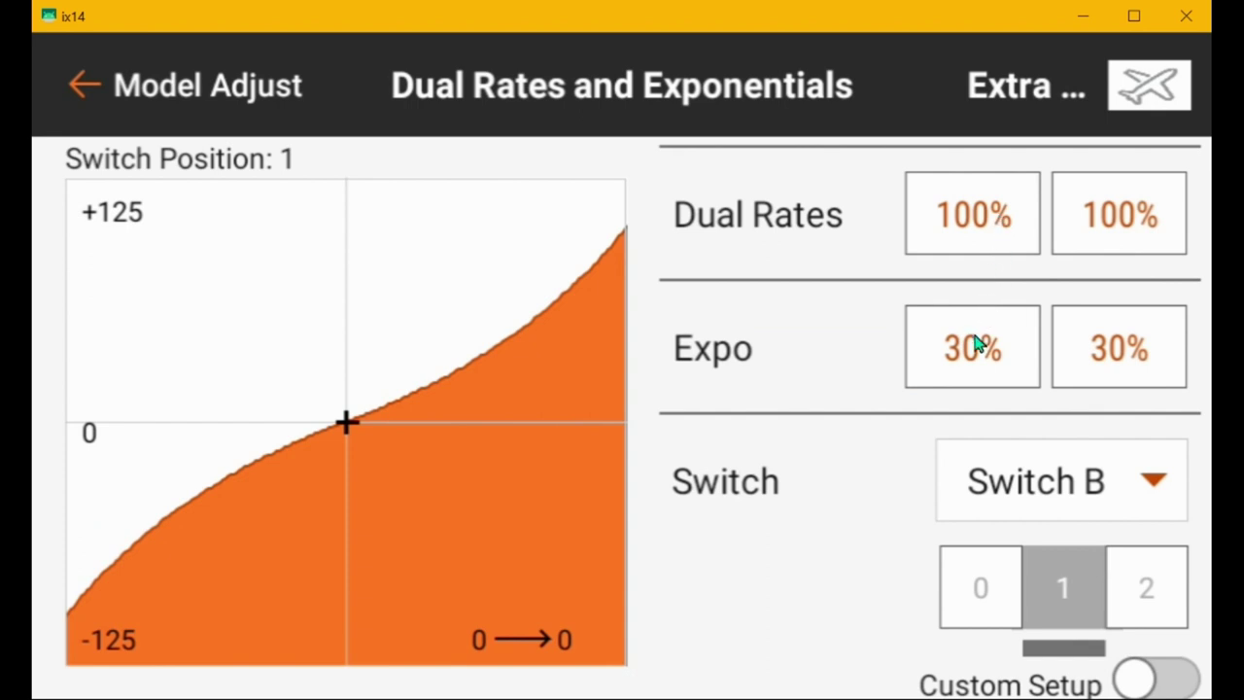
Step: Set both elevator dual rates for switch position 2 to 100%
scroll(977, 345, "up", 2)
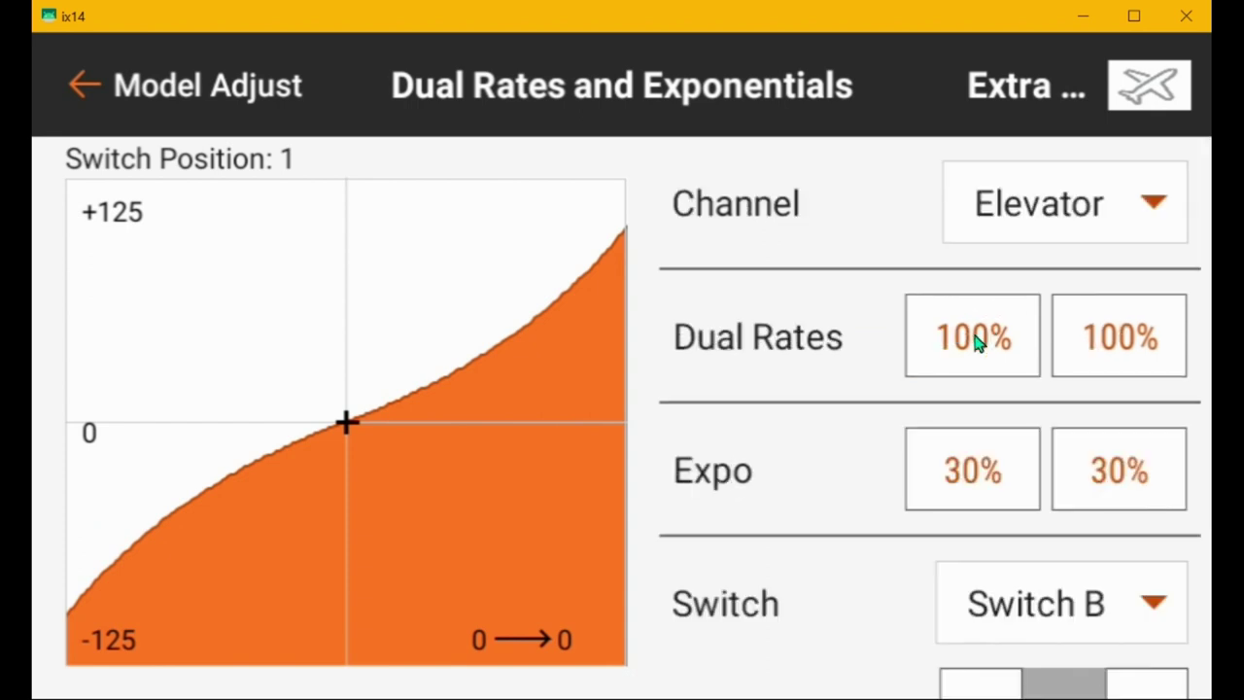
left_click(977, 348)
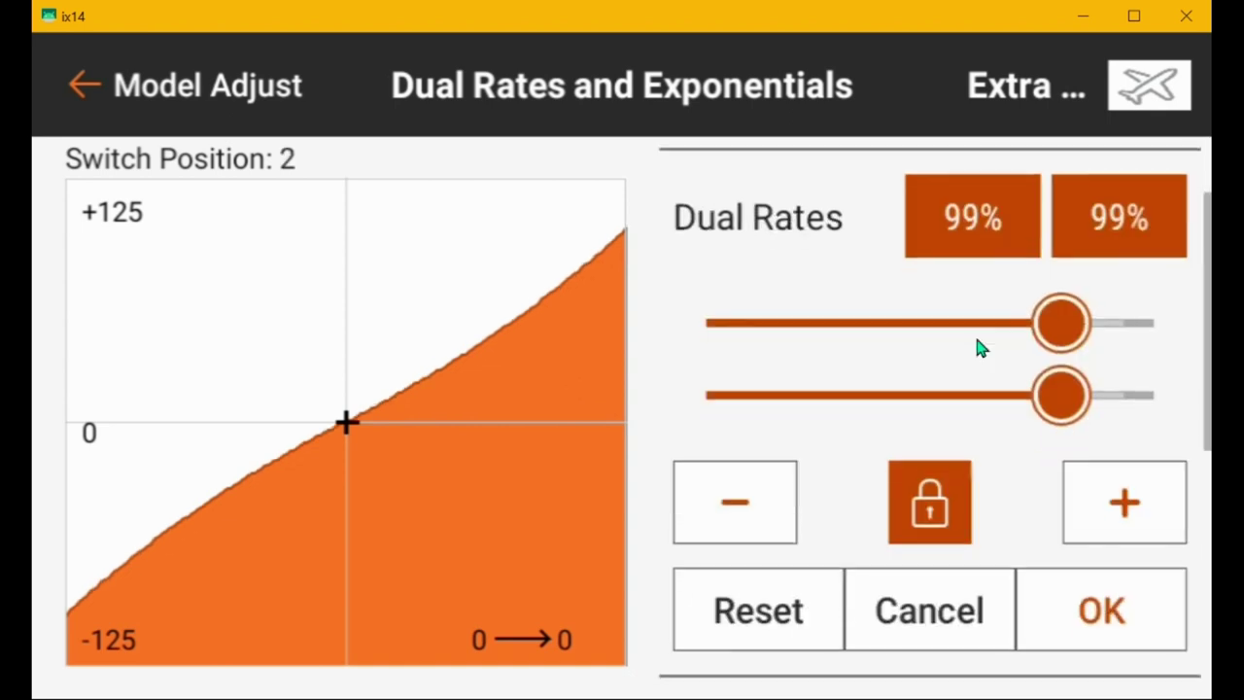
left_click(1122, 500)
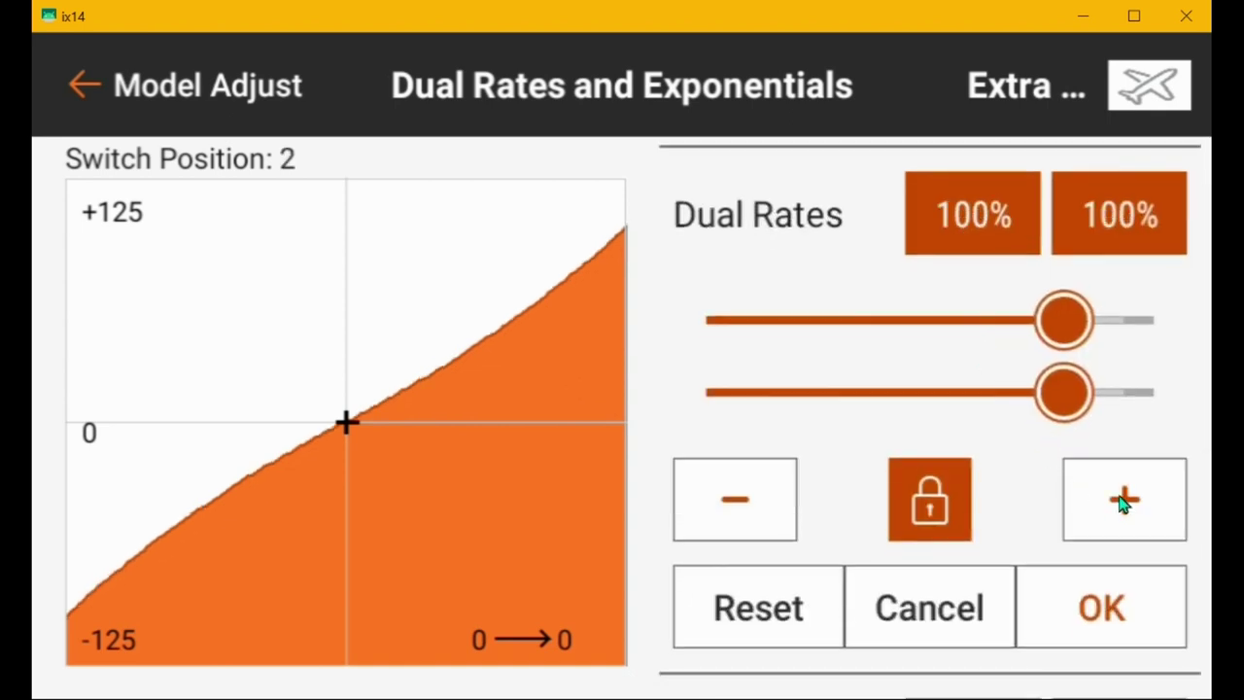
left_click(1116, 596)
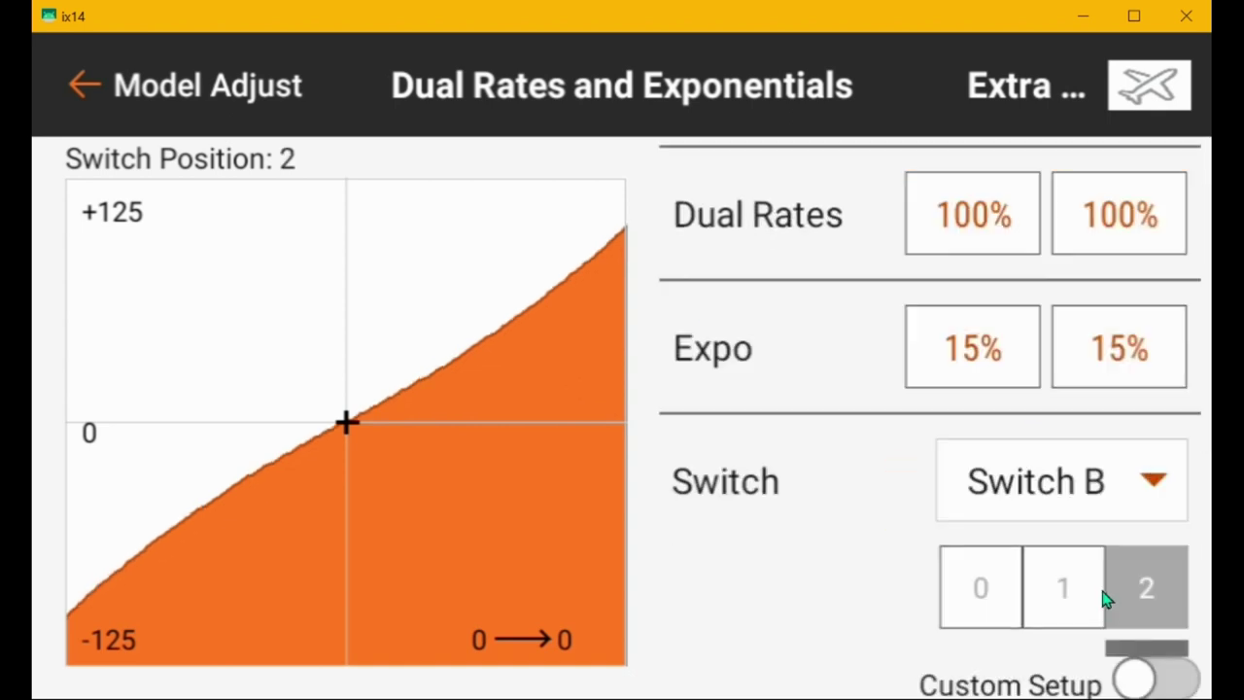
Step: Set both elevator expo values for switch position 2 to 30%
left_click(977, 348)
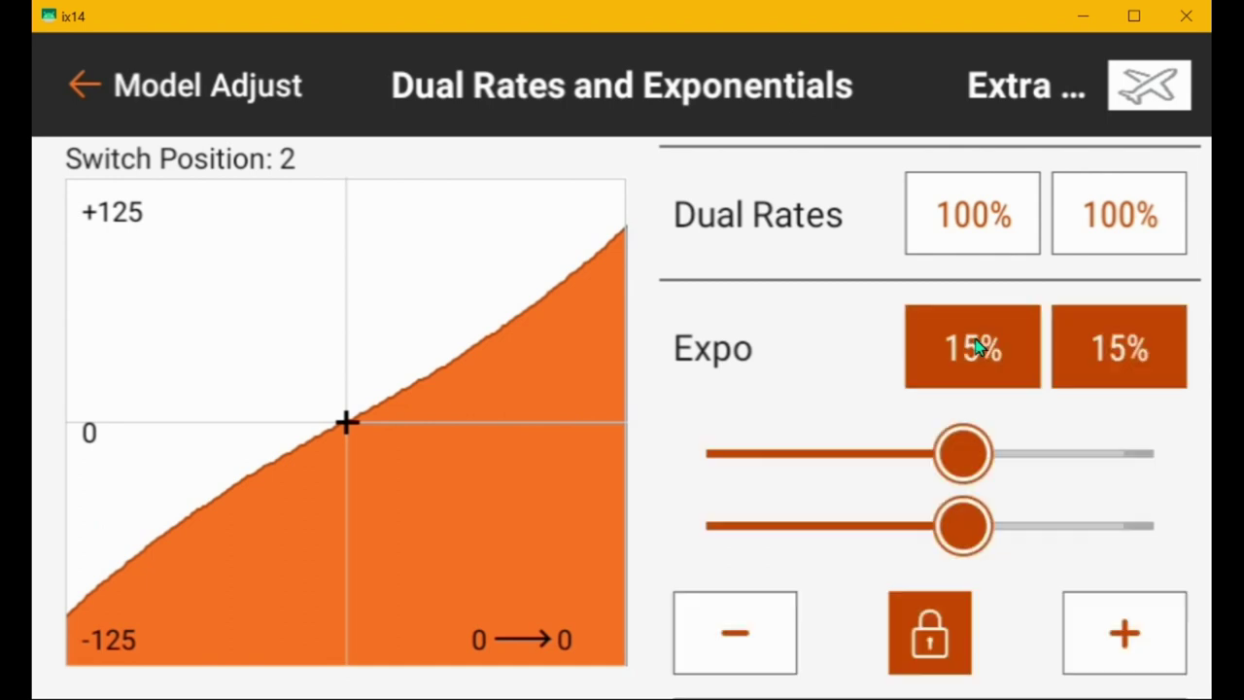
left_click(1123, 501)
left_click_drag(1123, 501, 1122, 502)
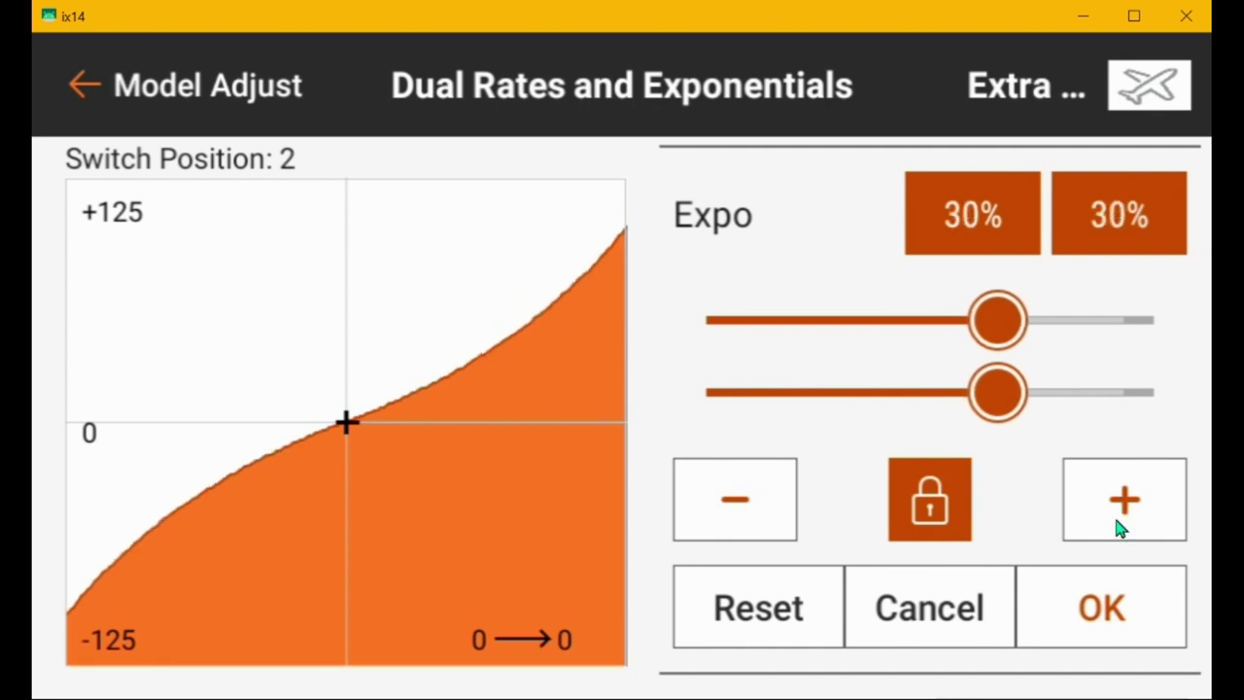
left_click(1101, 614)
Step: Switch to the rudder channel in Dual Rates and Expo and assign Switch B to it
scroll(917, 383, "up", 2)
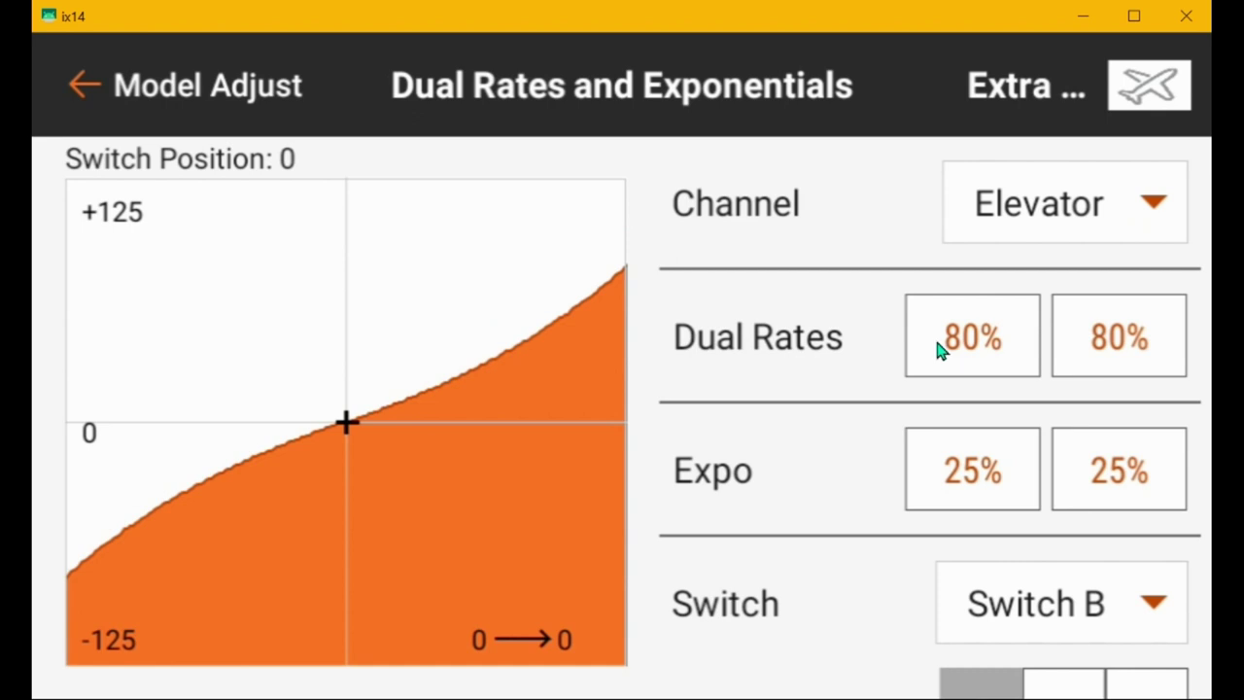
scroll(936, 350, "down", 3)
scroll(936, 349, "up", 3)
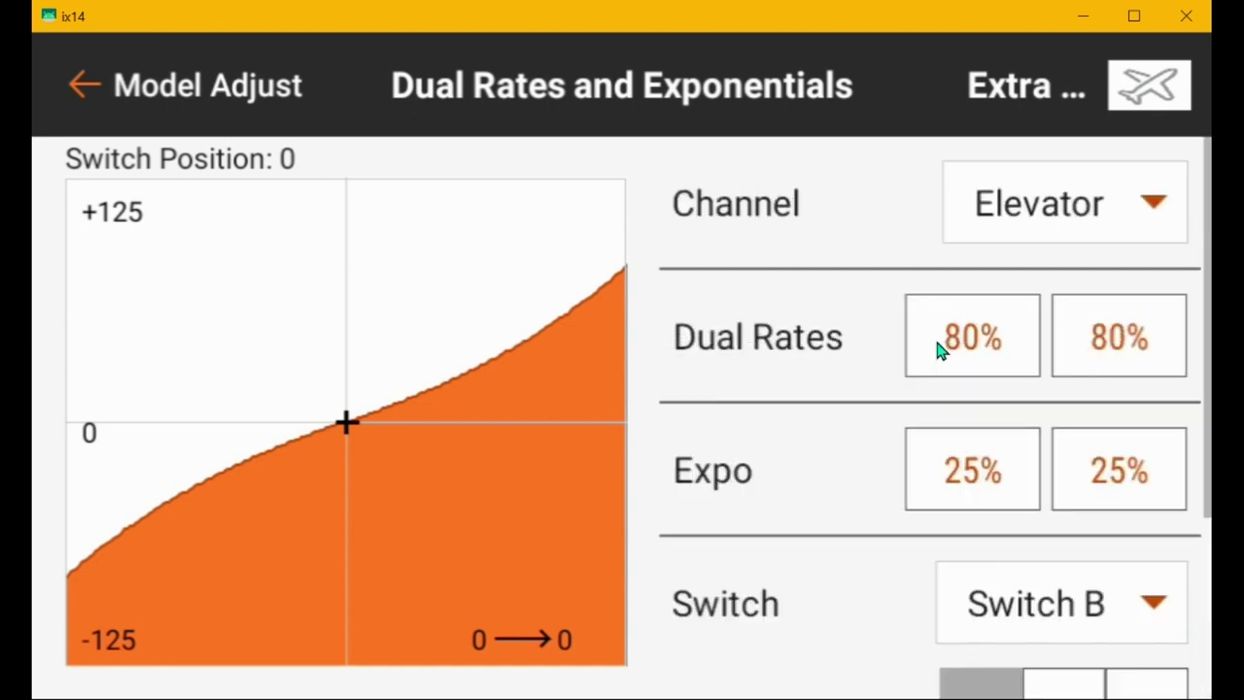
left_click(1055, 223)
left_click(479, 358)
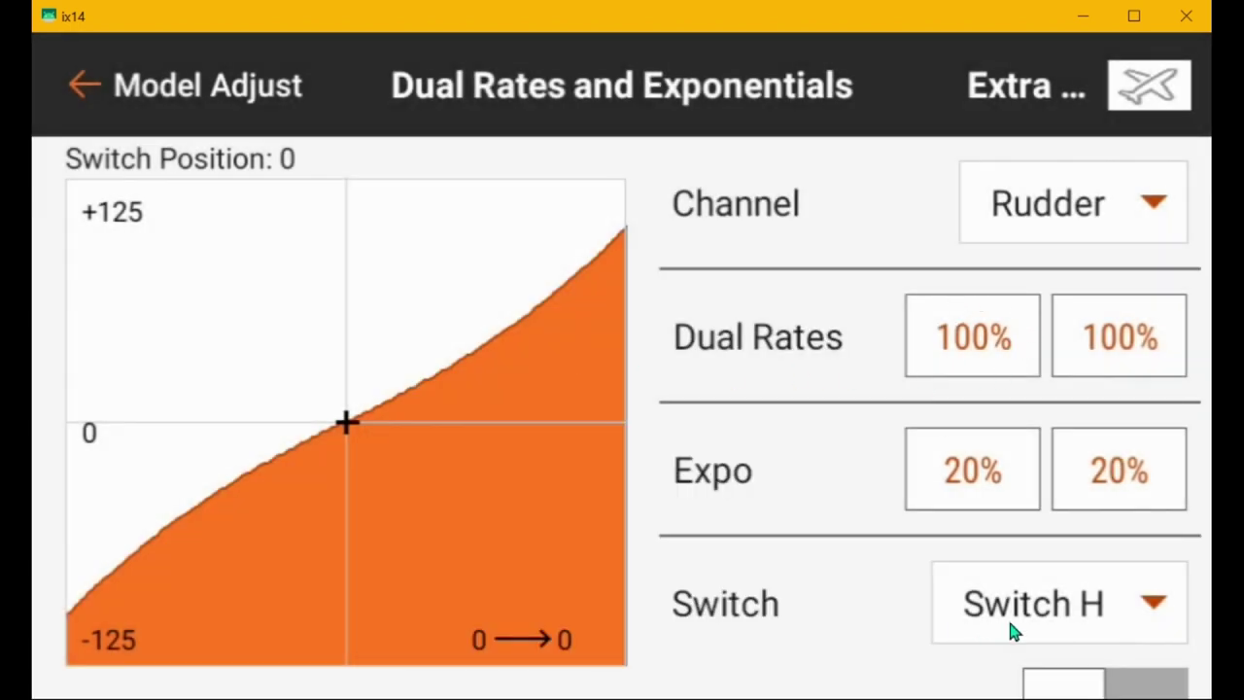
left_click(1058, 603)
scroll(507, 387, "up", 2)
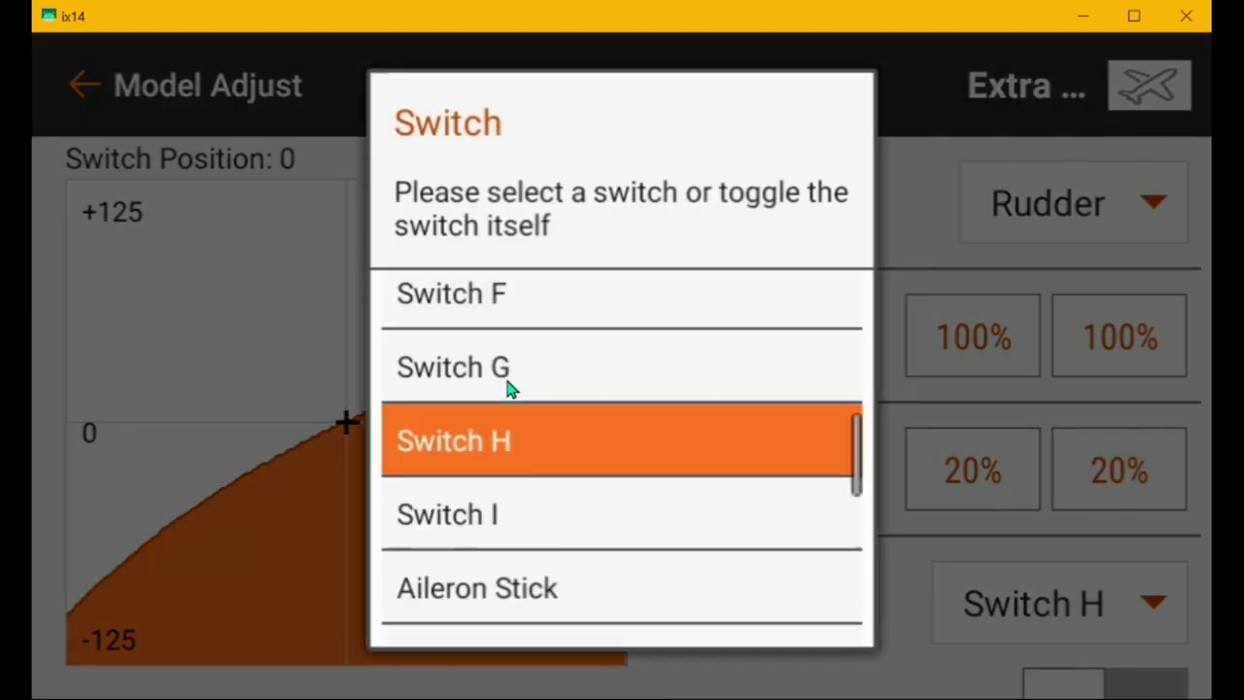
scroll(507, 386, "up", 5)
left_click(466, 405)
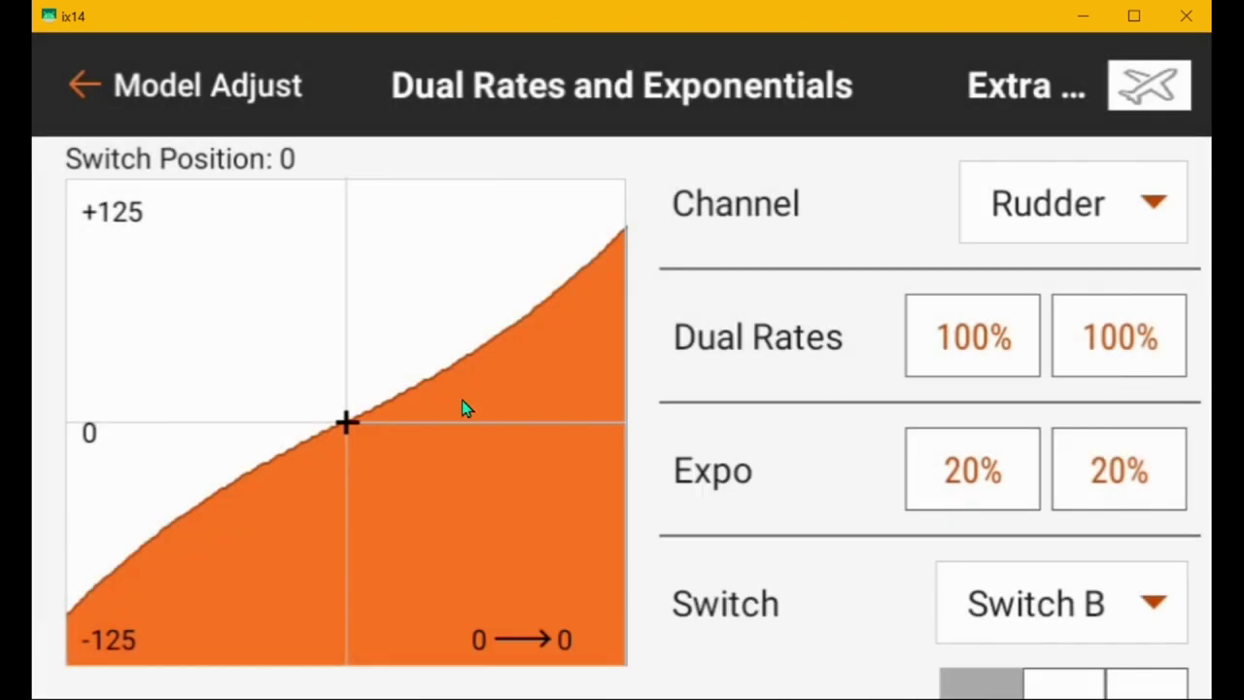
scroll(1001, 411, "down", 3)
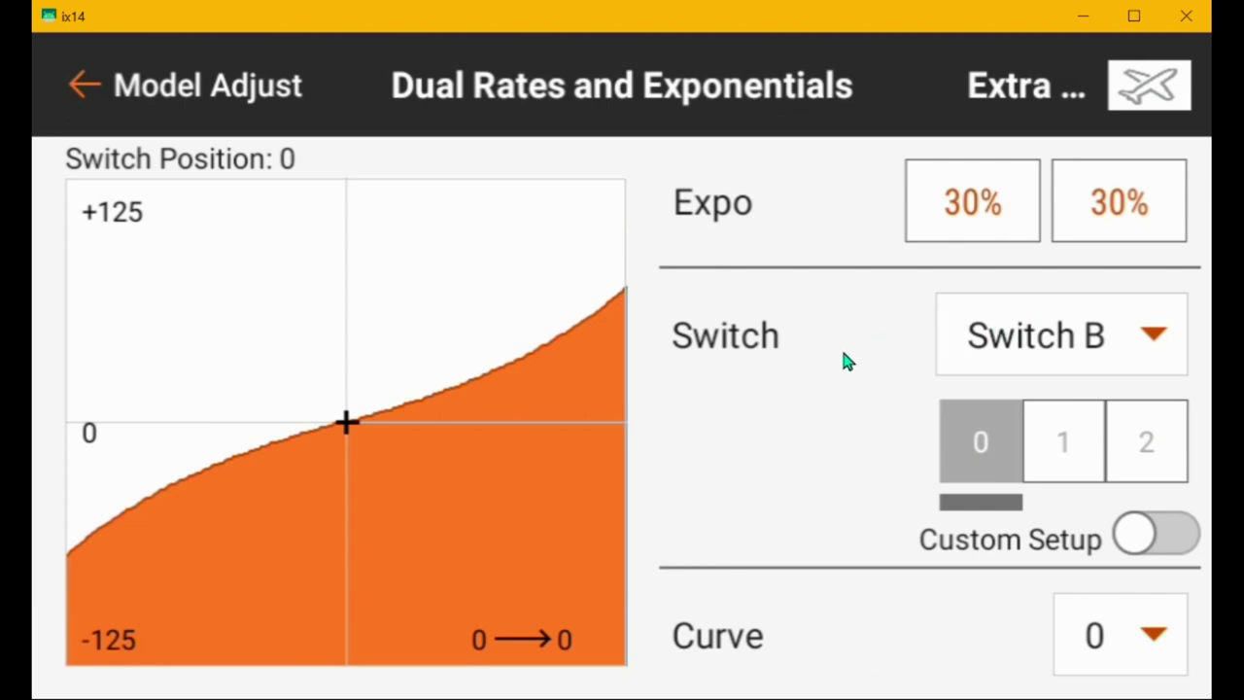
Step: Set both rudder dual rates for switch position 0 to 75%, keeping both expo values at 30%
scroll(843, 361, "up", 2)
scroll(845, 360, "up", 2)
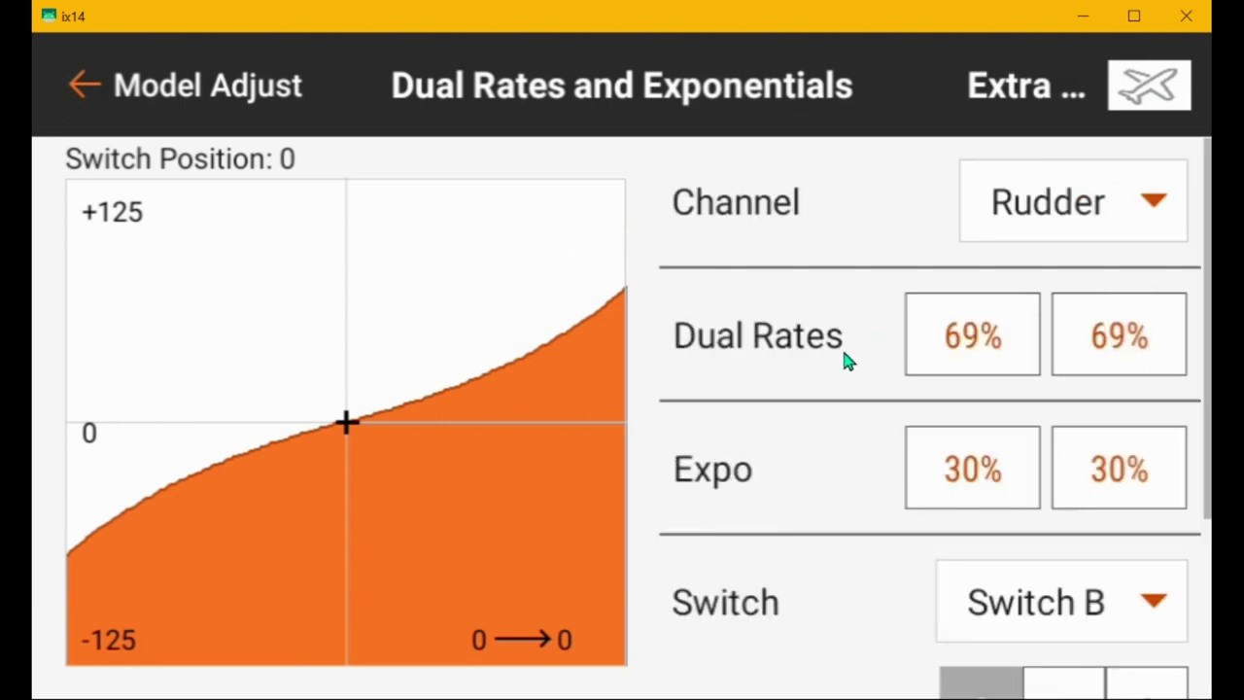
left_click(976, 346)
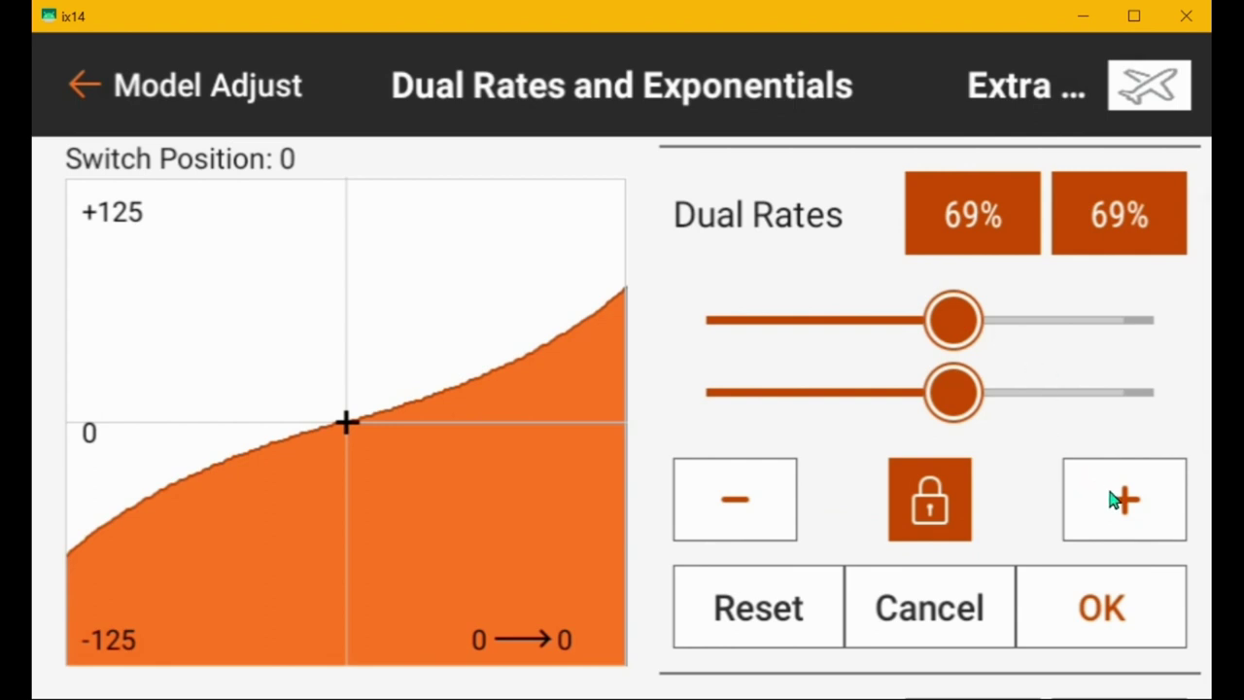
left_click(1115, 500)
left_click(1114, 501)
left_click(1115, 500)
left_click(1115, 501)
left_click(1115, 501)
left_click(1114, 501)
left_click(1115, 501)
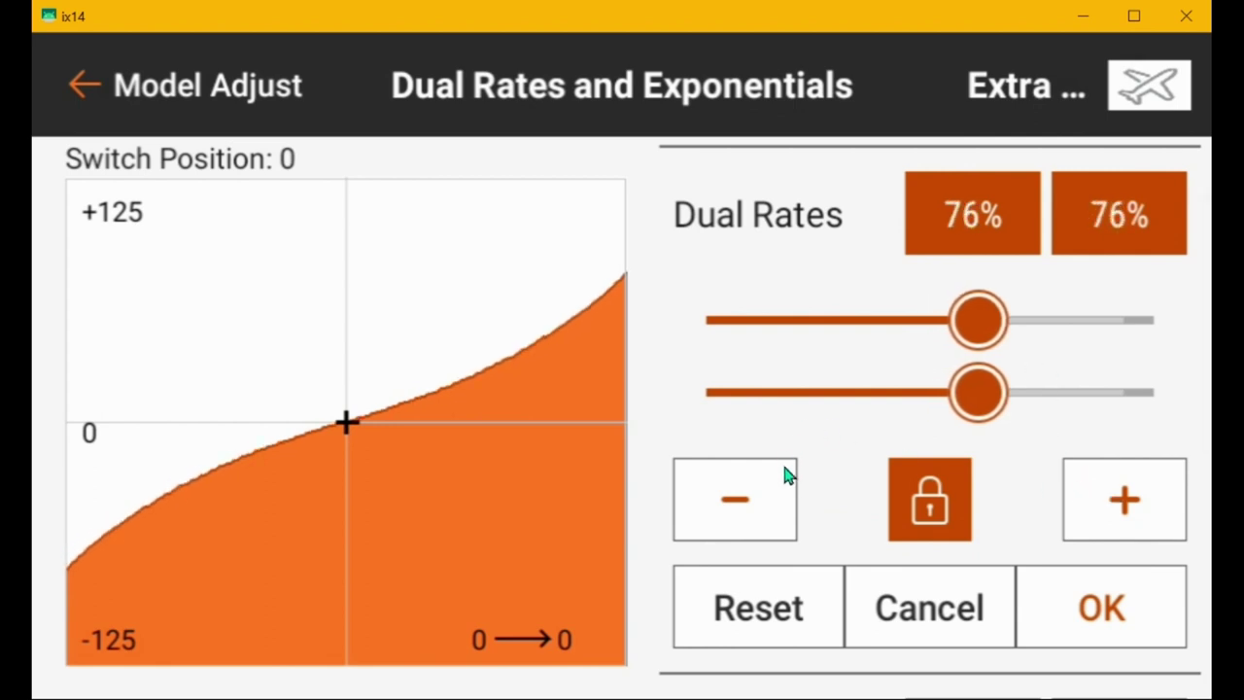
left_click(748, 488)
left_click(1079, 601)
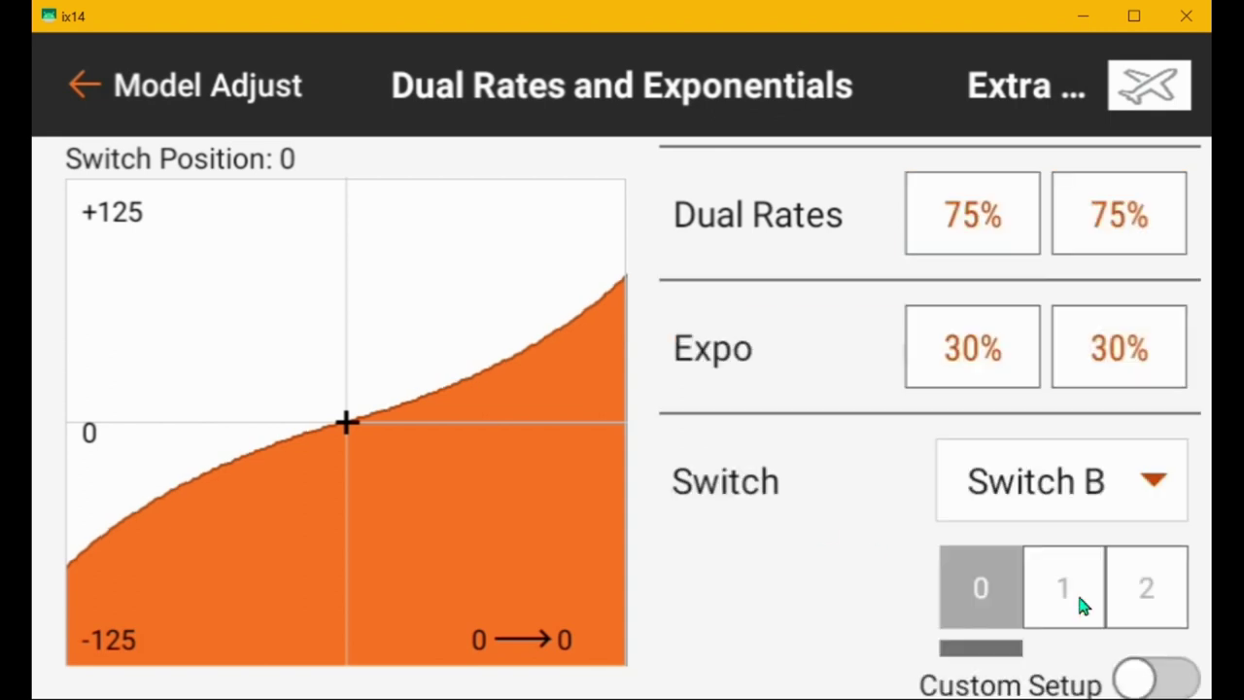
left_click(950, 348)
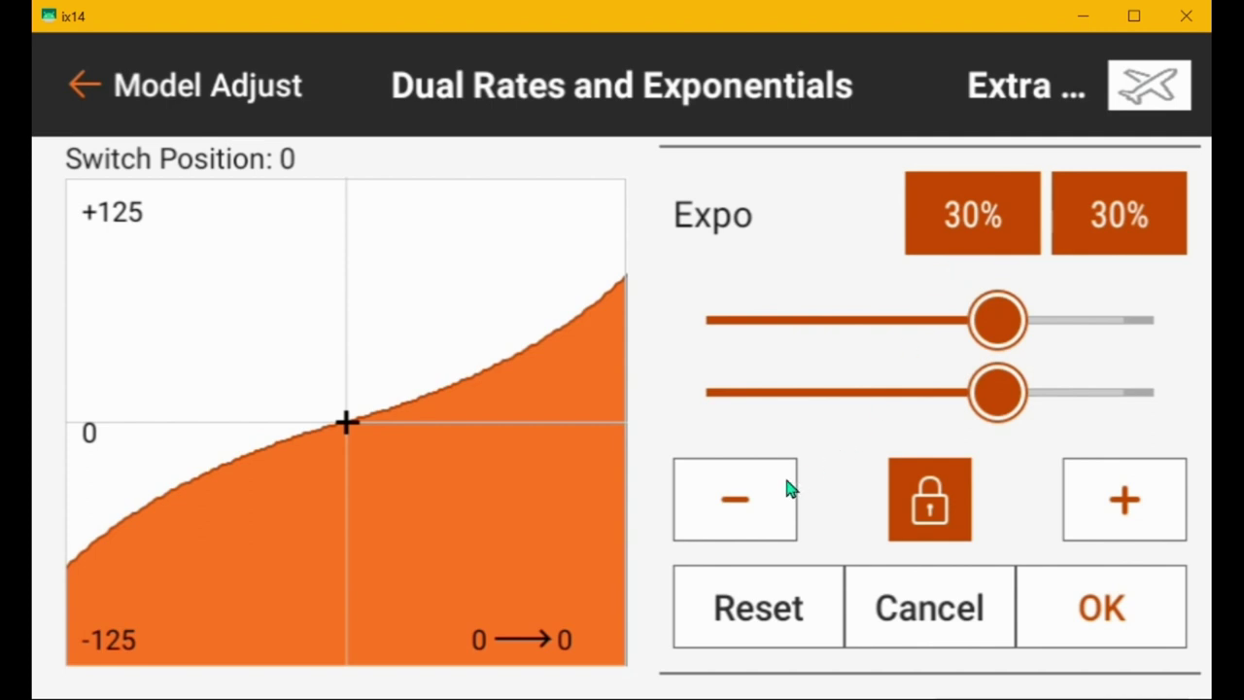
left_click(1111, 625)
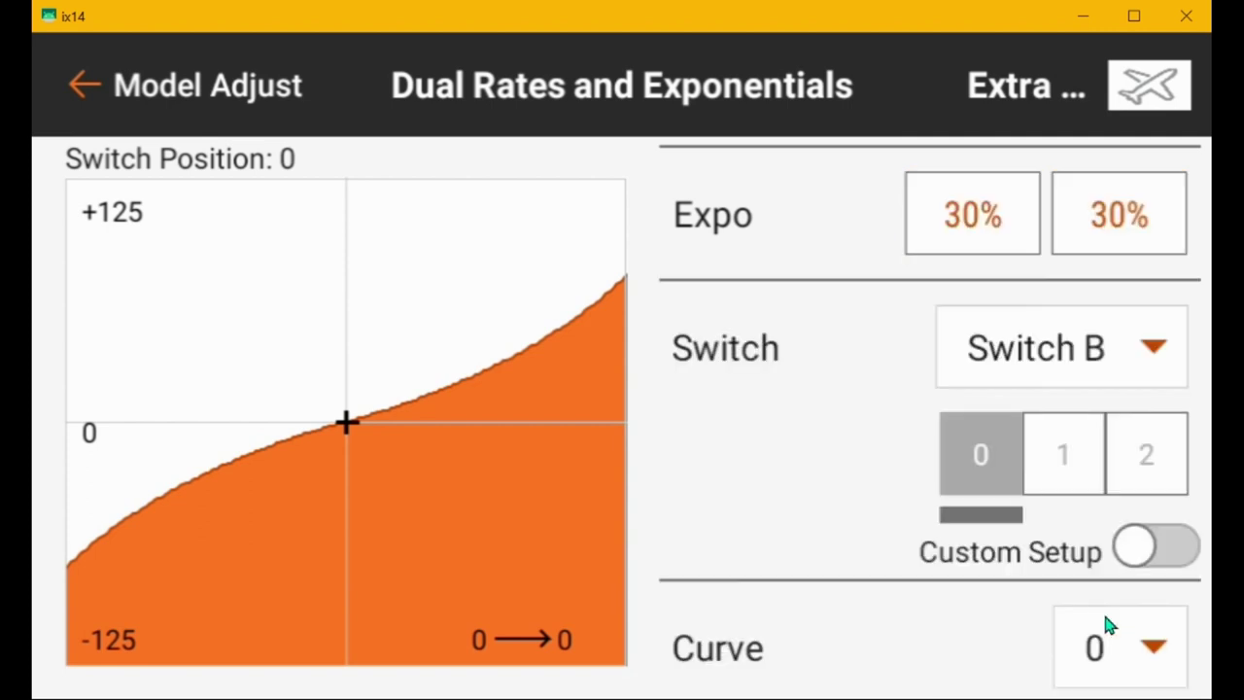
Step: Set both rudder expo values for switch position 1 to 30%
scroll(1066, 298, "up", 3)
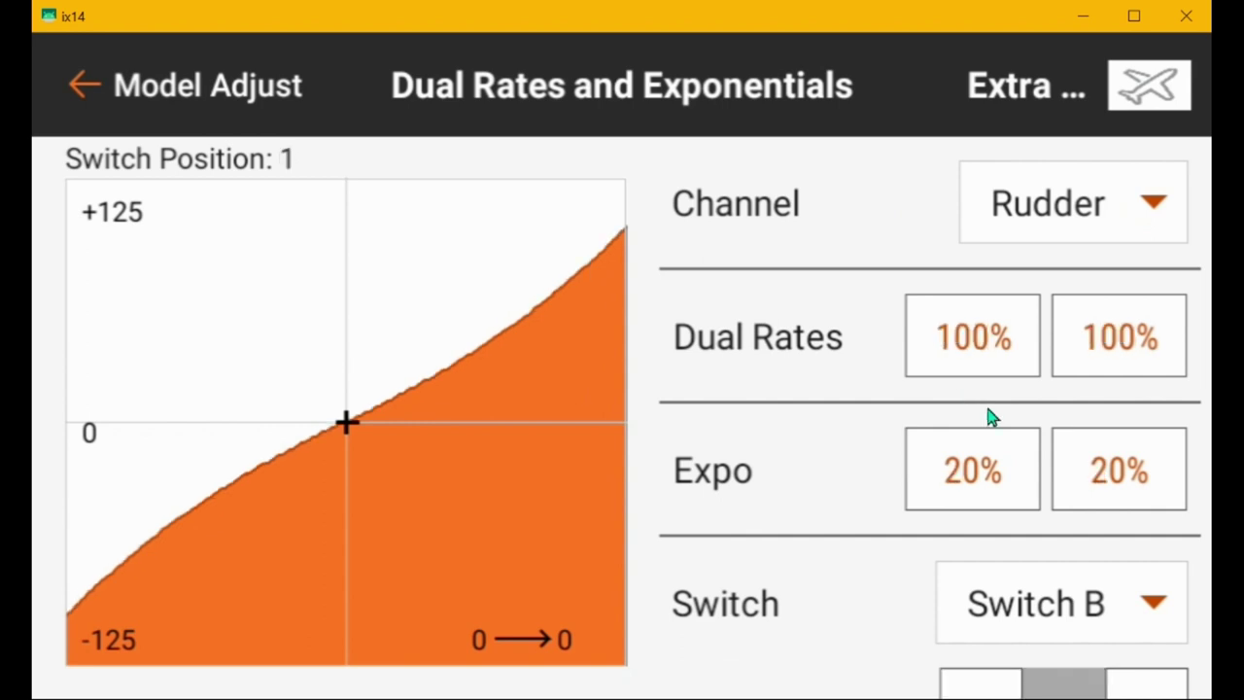
left_click(972, 474)
left_click(1125, 497)
left_click(1124, 498)
left_click(1125, 498)
left_click(1124, 497)
left_click(1125, 498)
left_click(1125, 497)
left_click(1125, 498)
left_click(1124, 498)
left_click(1124, 497)
left_click(1124, 498)
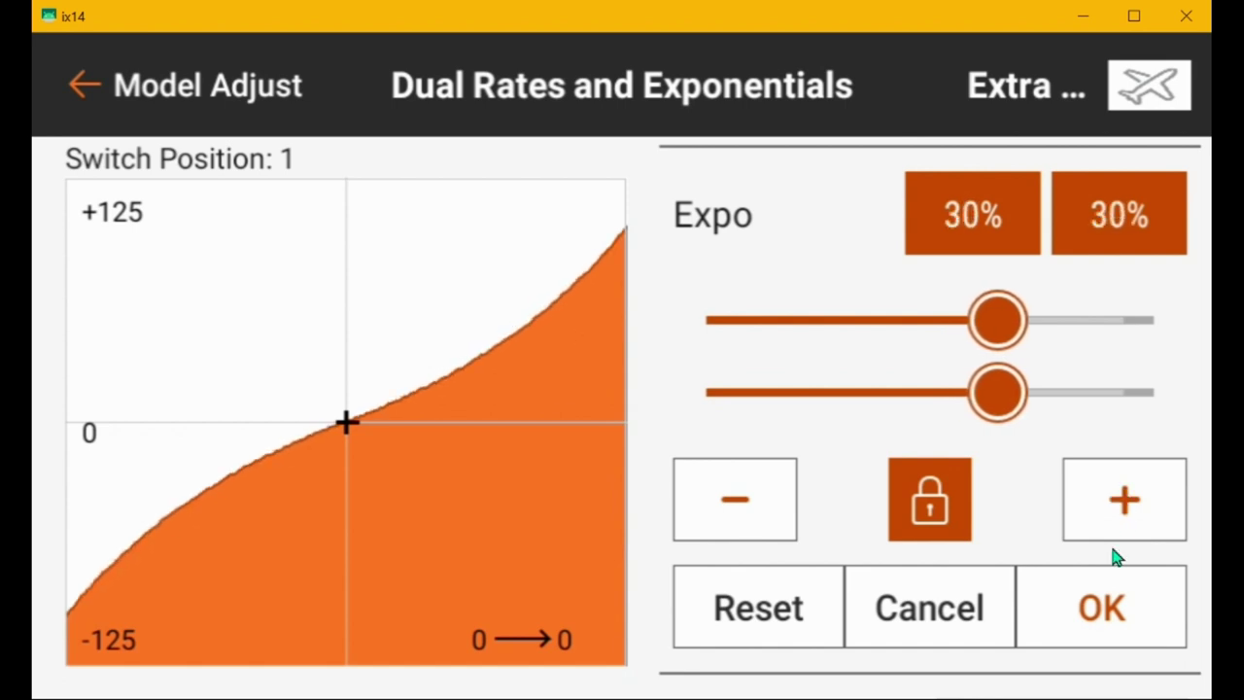
left_click(1090, 591)
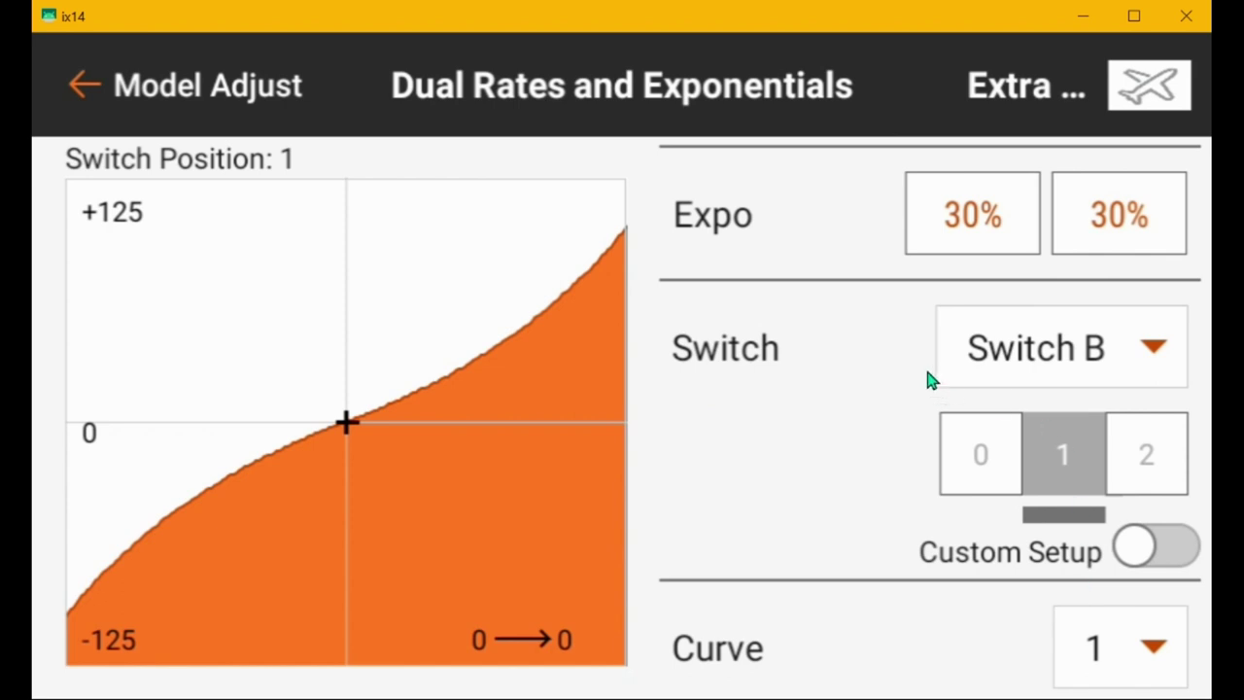
Step: Set both rudder dual rates for switch position 2 to 75%
scroll(928, 377, "up", 1)
scroll(865, 289, "up", 1)
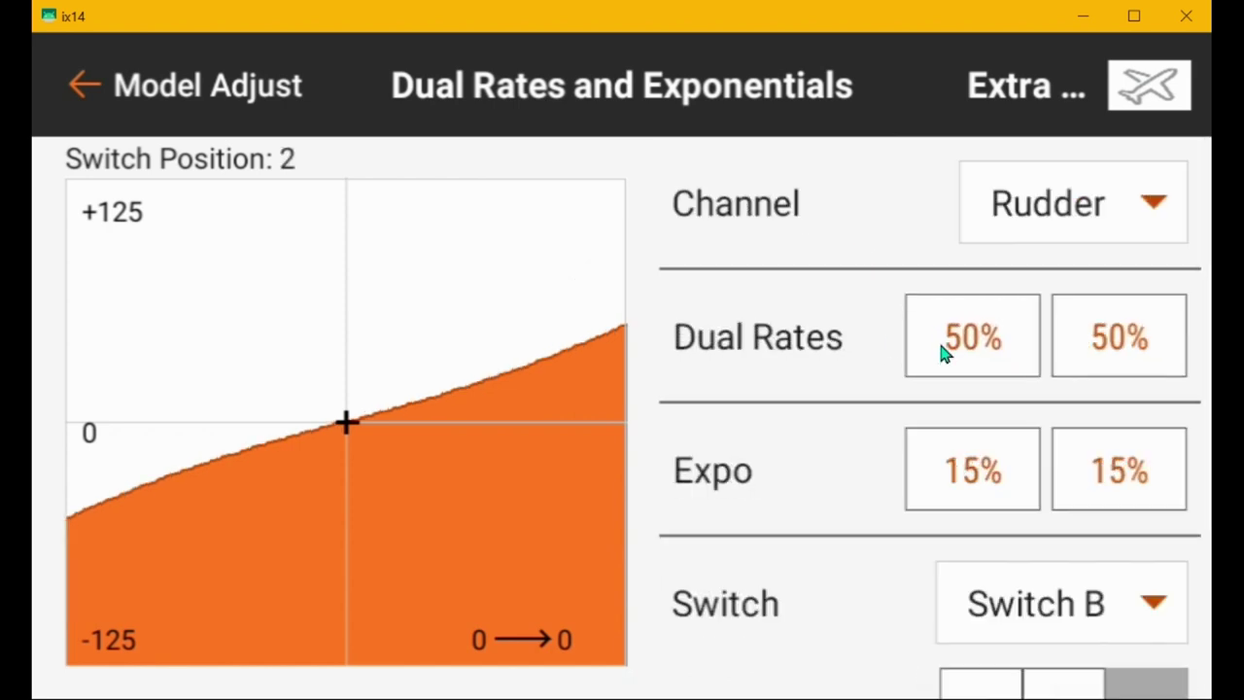
left_click(975, 335)
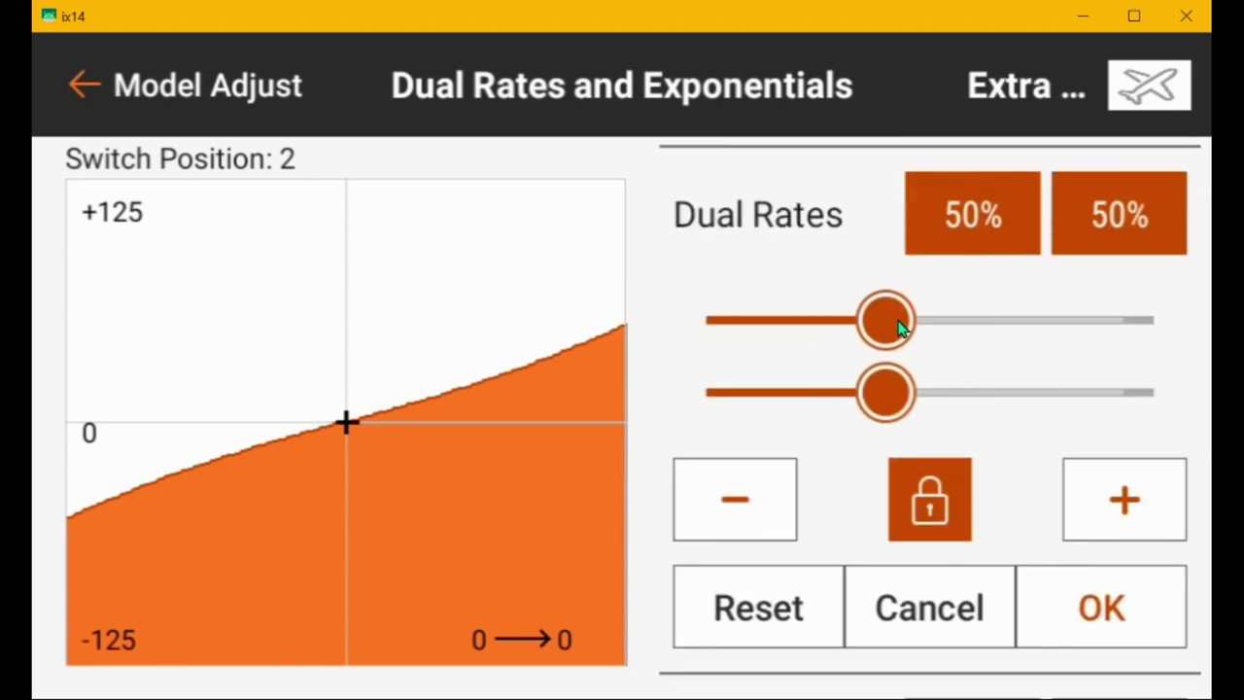
left_click_drag(903, 328, 985, 327)
left_click(1135, 498)
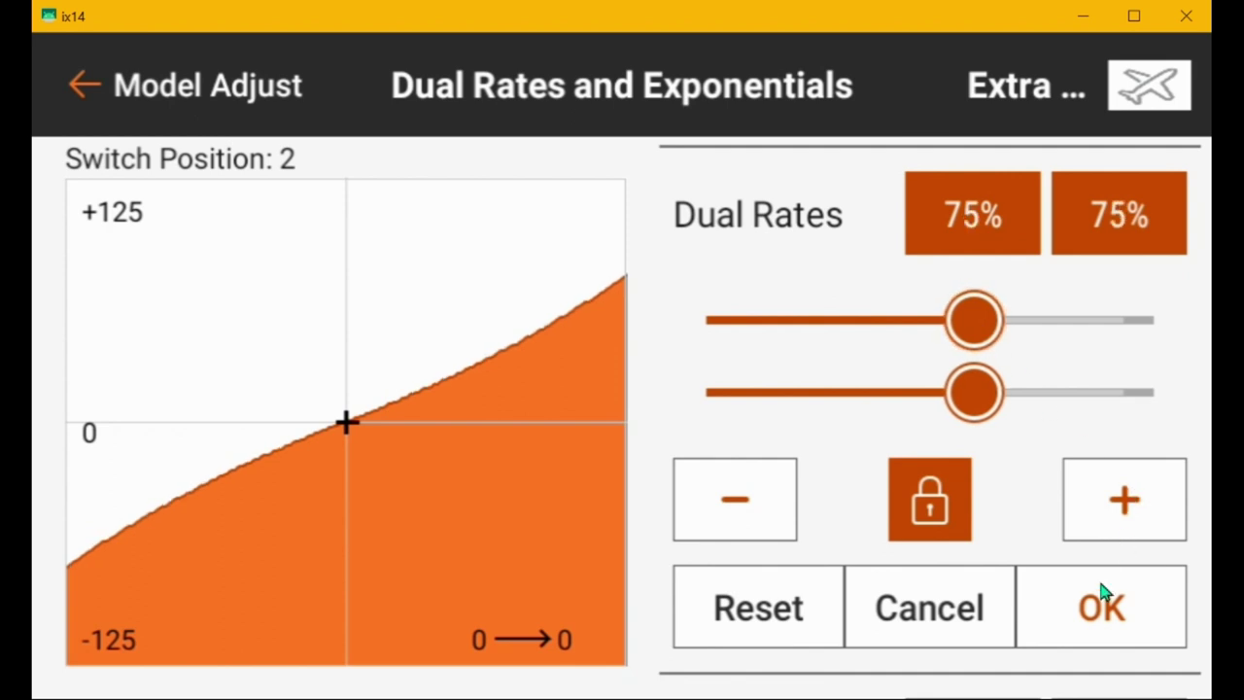
left_click(1101, 597)
Step: Set both rudder expo values for switch position 2 to 30%
left_click(972, 349)
left_click(1119, 500)
left_click(1120, 500)
left_click(1119, 500)
left_click(1120, 500)
left_click(1120, 500)
left_click(1120, 499)
left_click(1119, 500)
left_click(1120, 500)
left_click(1119, 499)
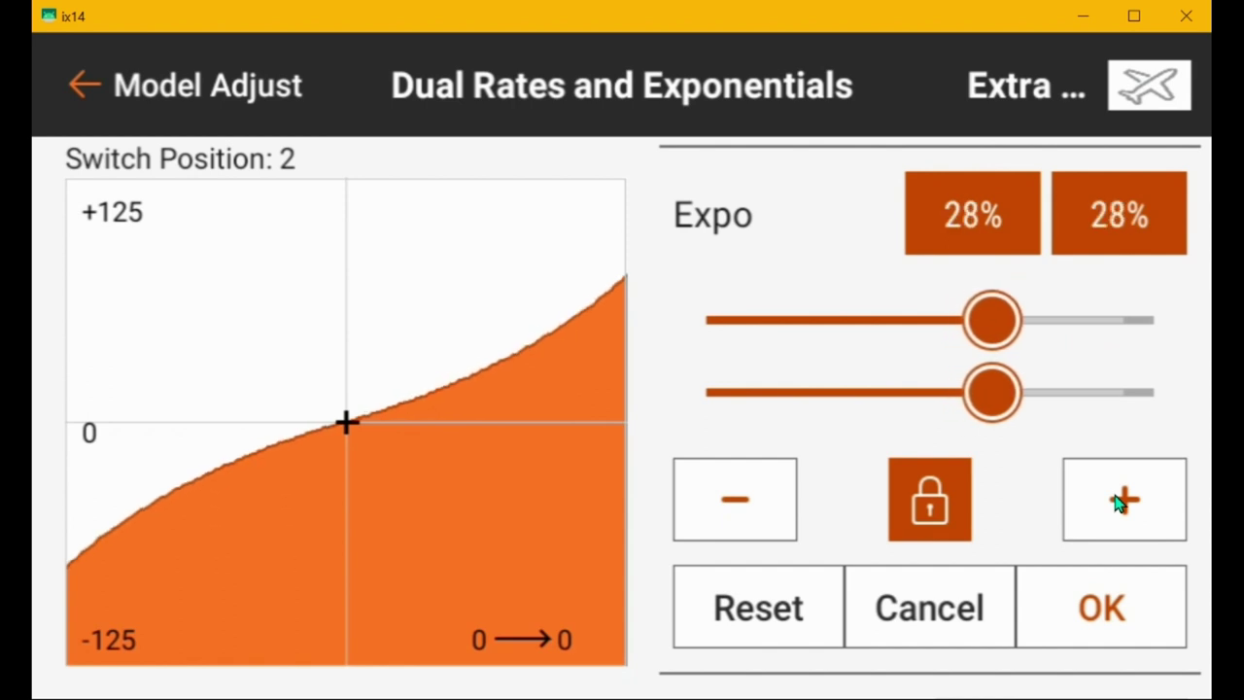
left_click(1118, 500)
left_click(1118, 501)
left_click(1108, 602)
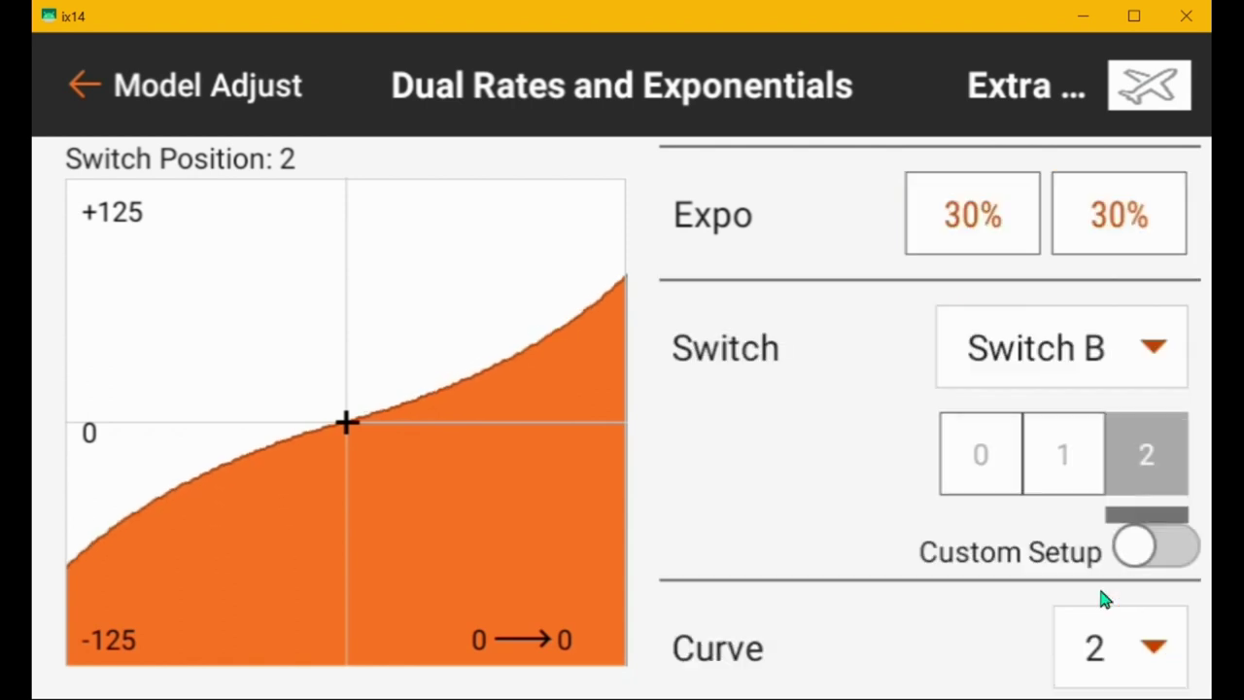
Step: Leave Dual Rates and Expo, open the Throttle Cut settings and assign Switch H to it
scroll(880, 416, "up", 2)
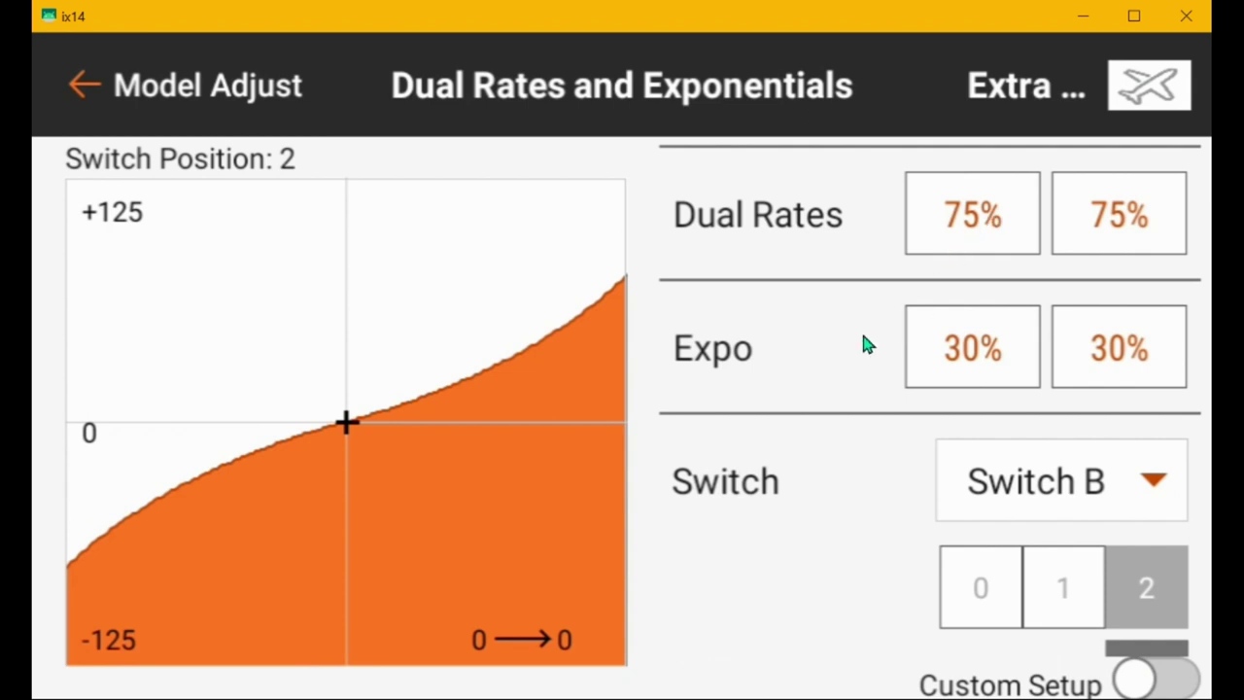
scroll(844, 353, "up", 2)
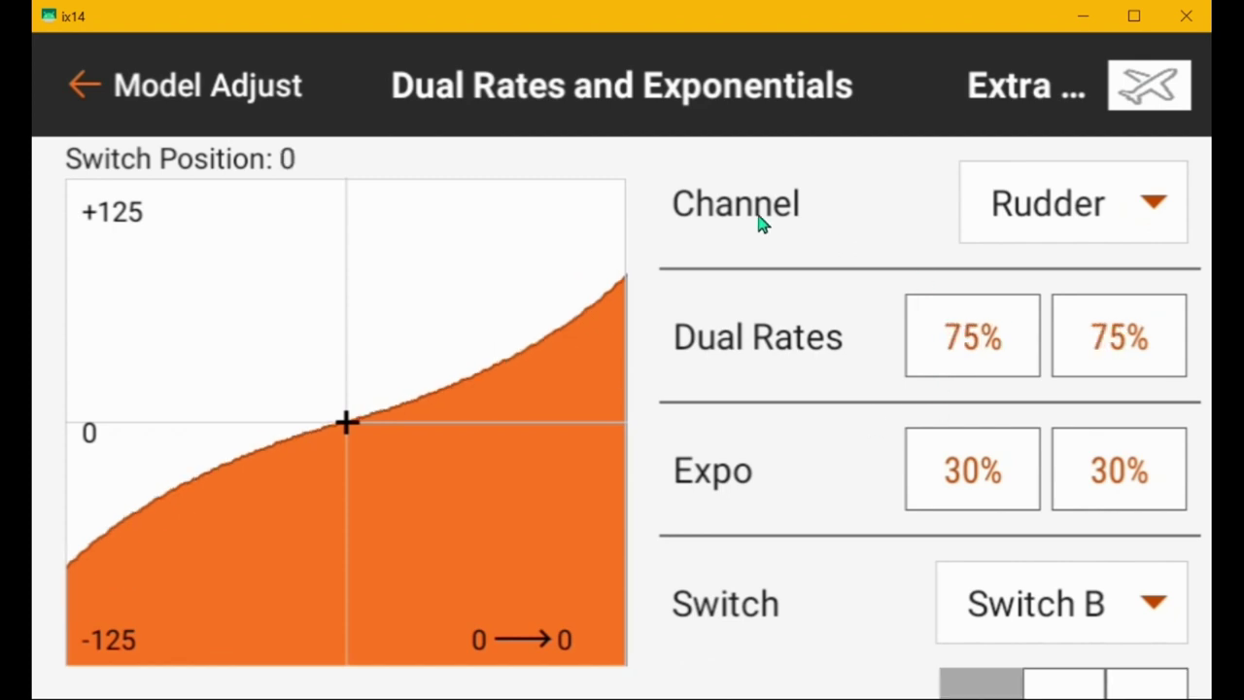
left_click(85, 89)
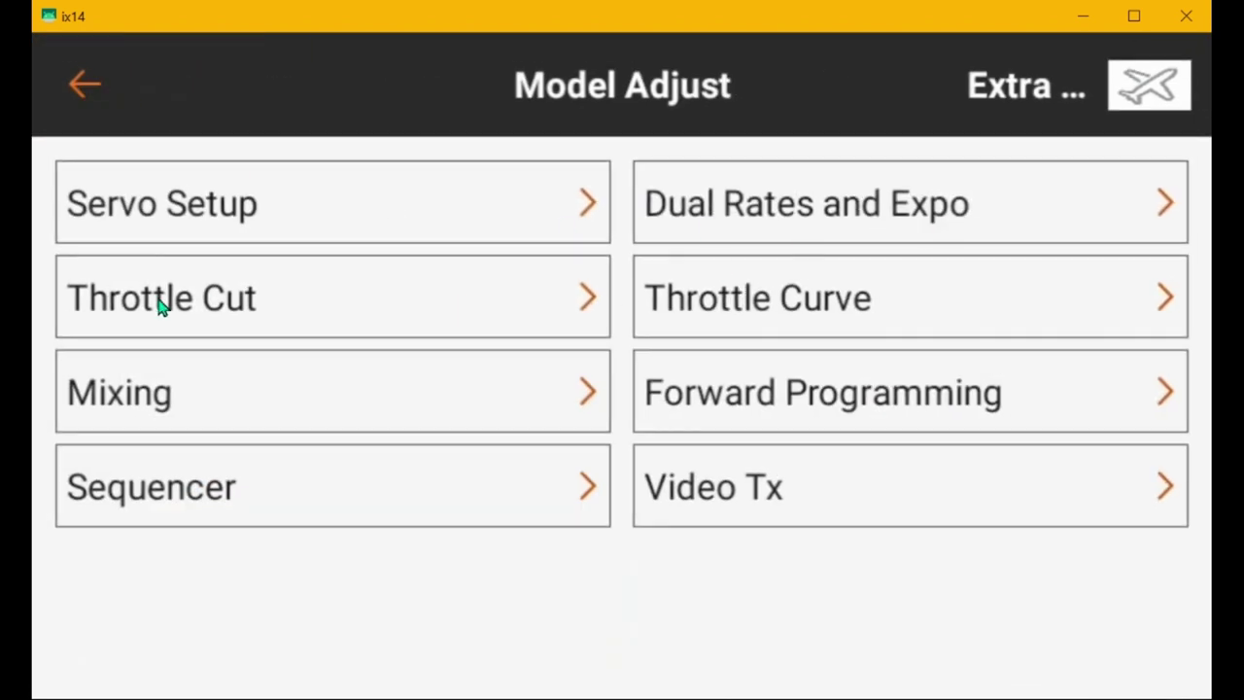
left_click(183, 302)
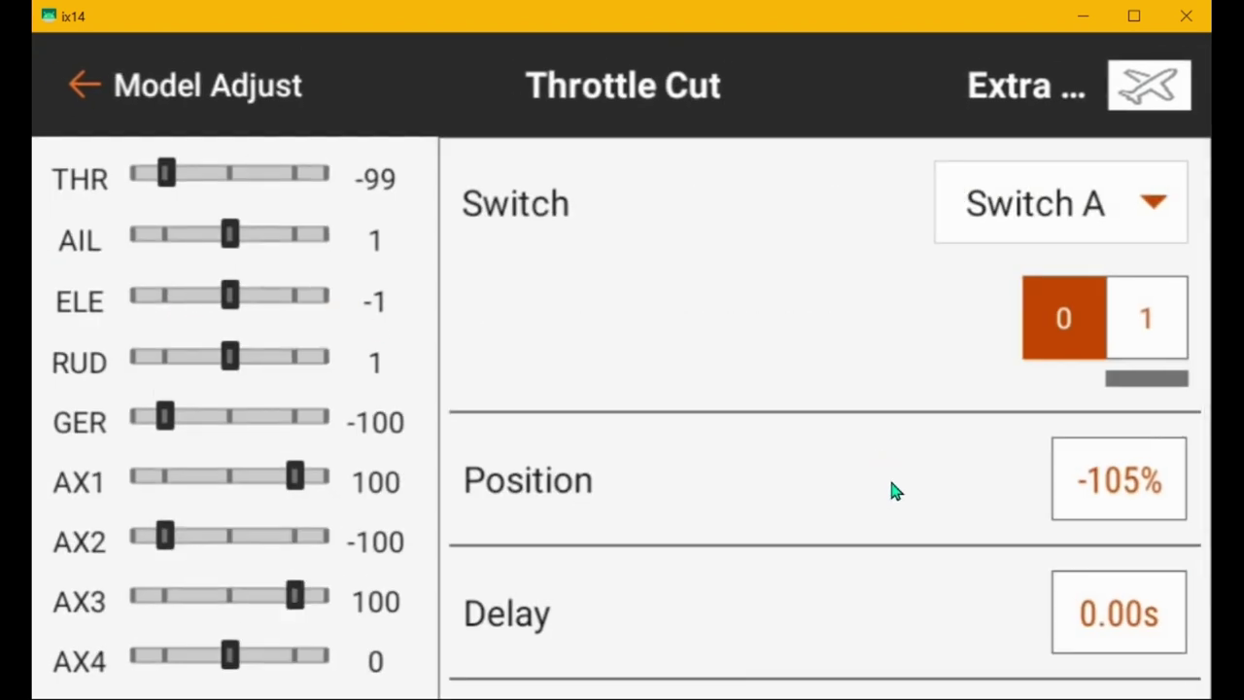
left_click(1044, 206)
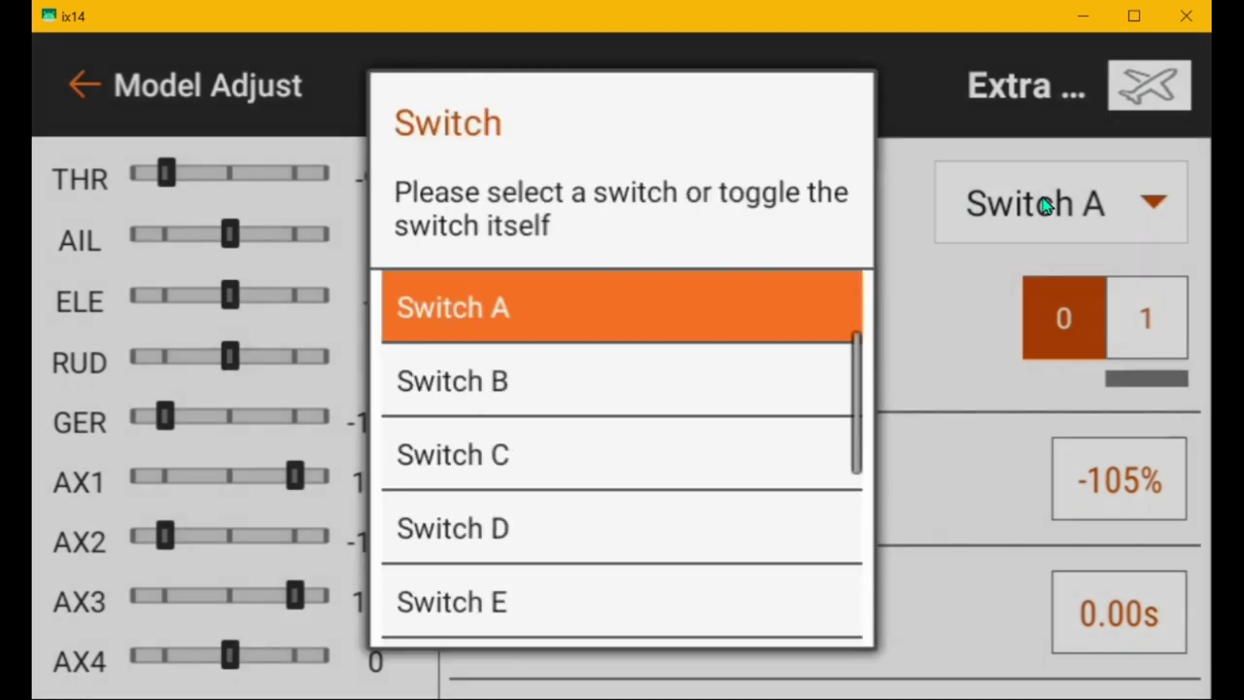
scroll(562, 491, "down", 2)
scroll(561, 491, "down", 2)
left_click(505, 556)
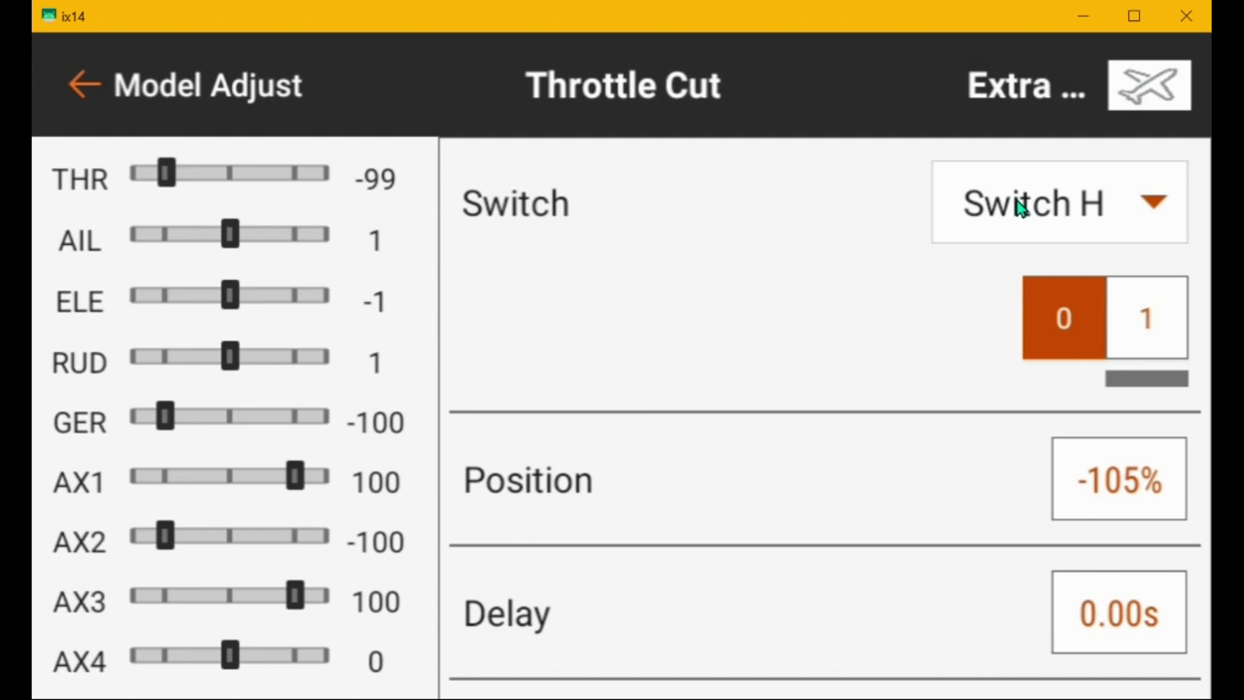
Step: Make throttle cut active in switch position 1 instead of 0 and turn on Require Stick Low
left_click(1147, 321)
left_click(1068, 321)
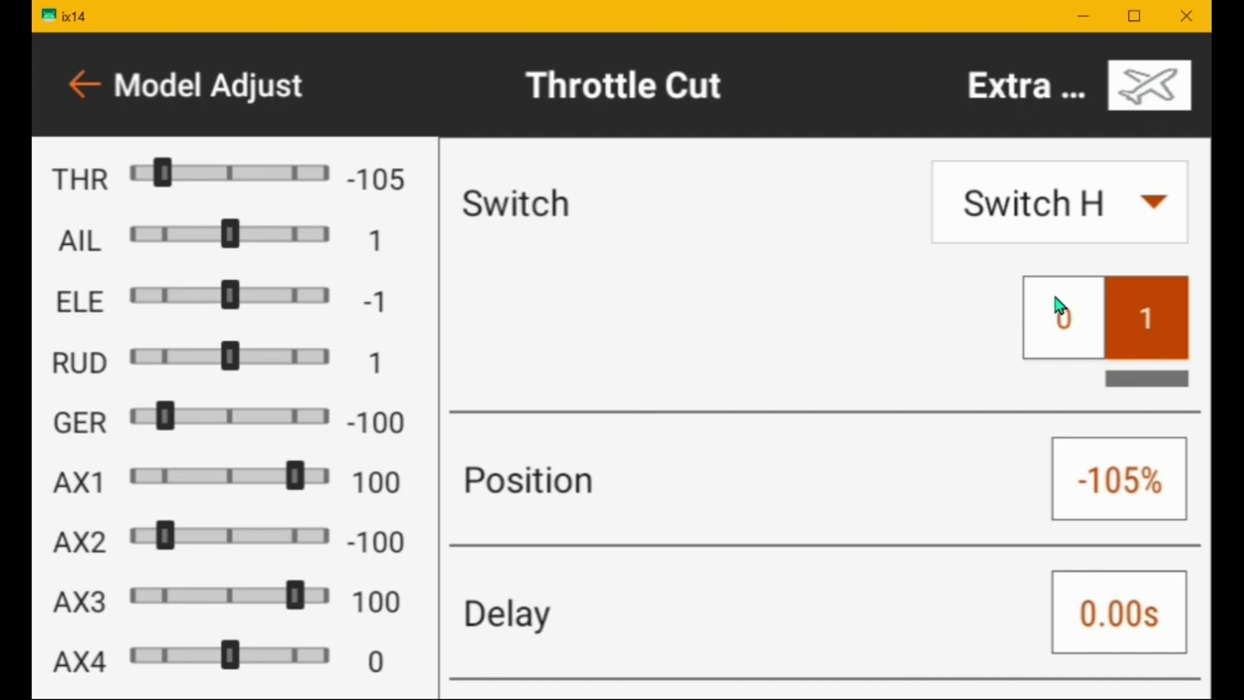
scroll(1062, 306, "down", 2)
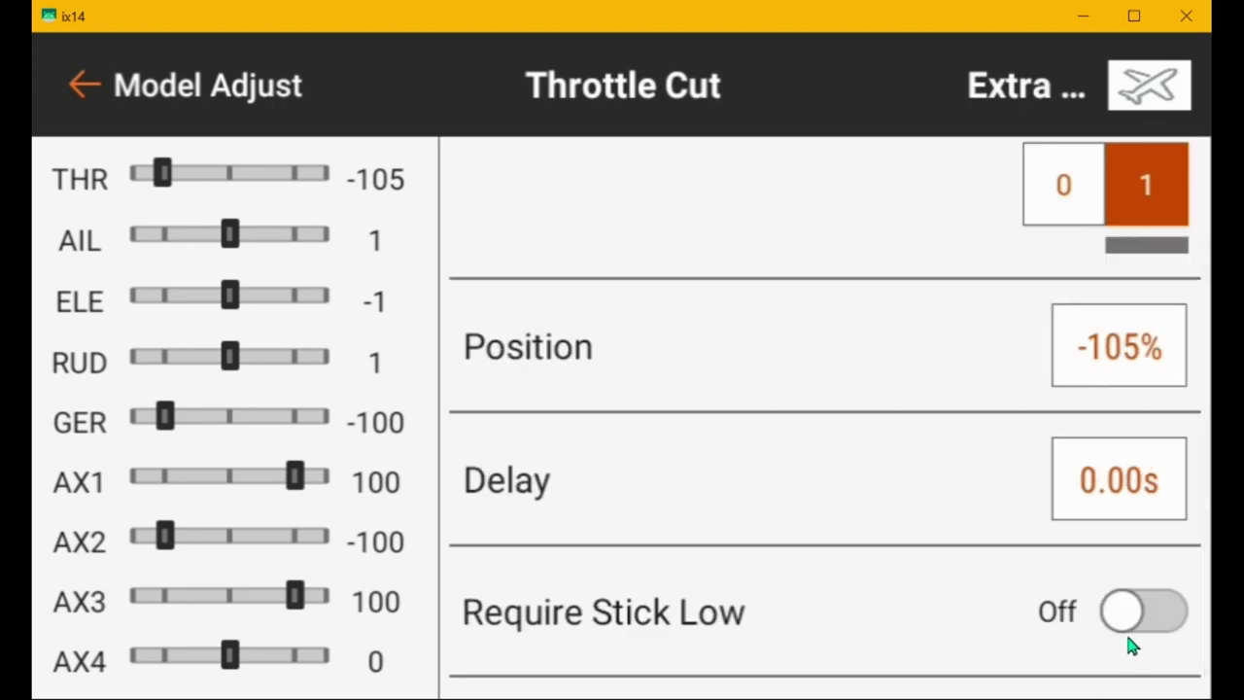
left_click(1159, 615)
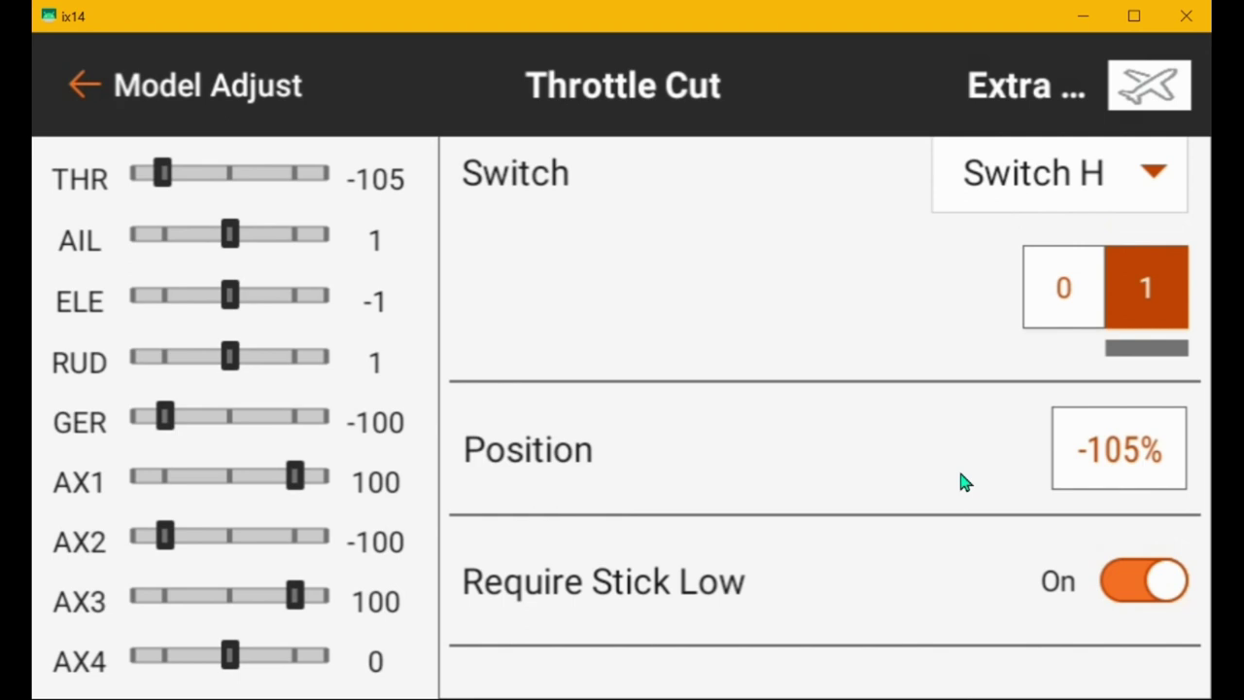
scroll(957, 465, "up", 1)
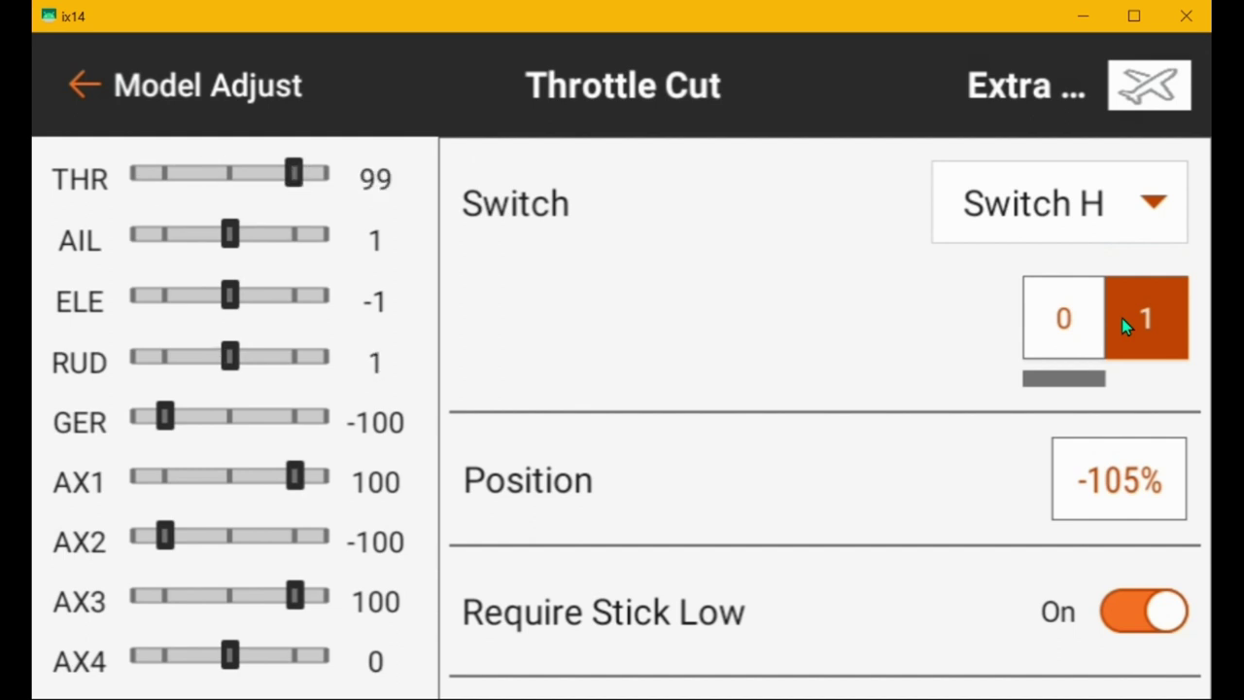
Step: Open the Throttle Curve settings, set the curve's switch to Inhibit and return to Model Adjust
left_click(83, 85)
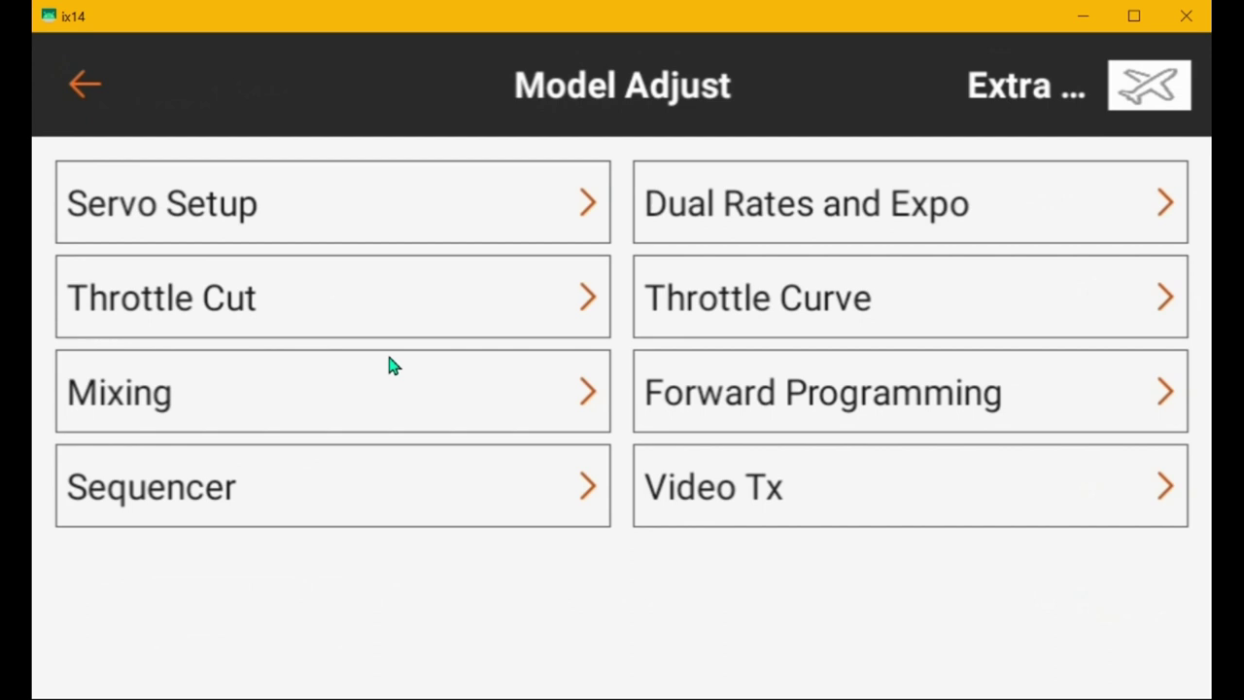
left_click(775, 304)
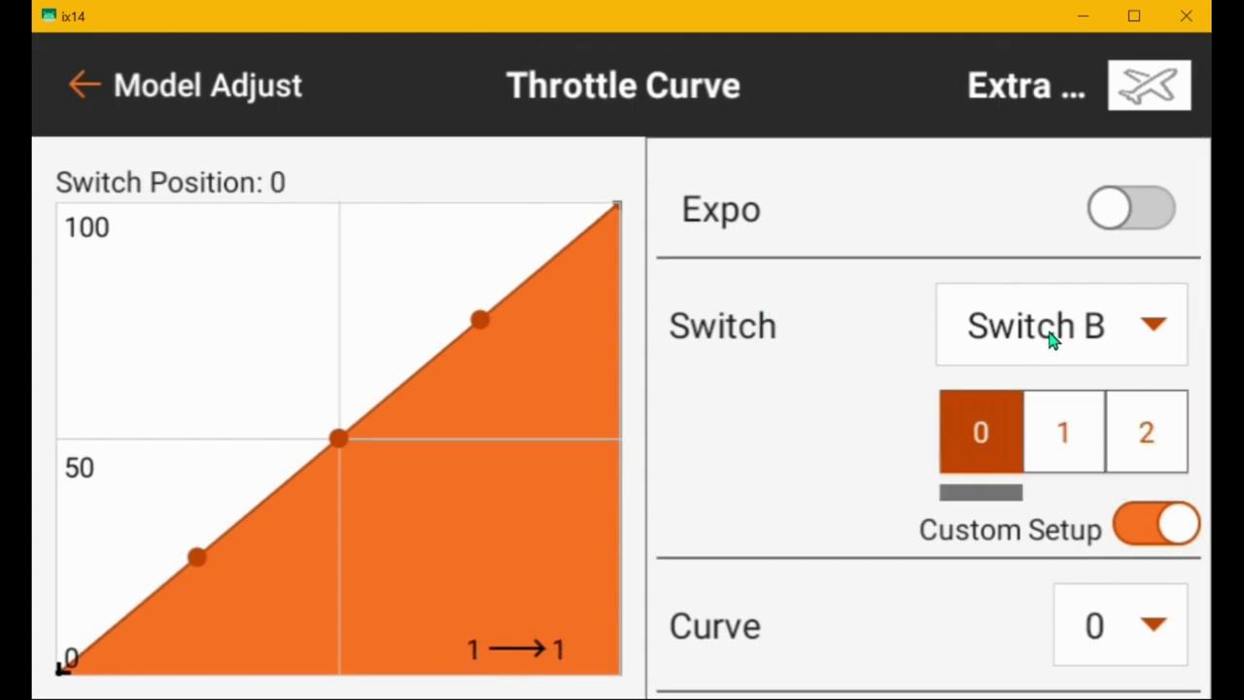
left_click(1049, 332)
scroll(543, 418, "up", 3)
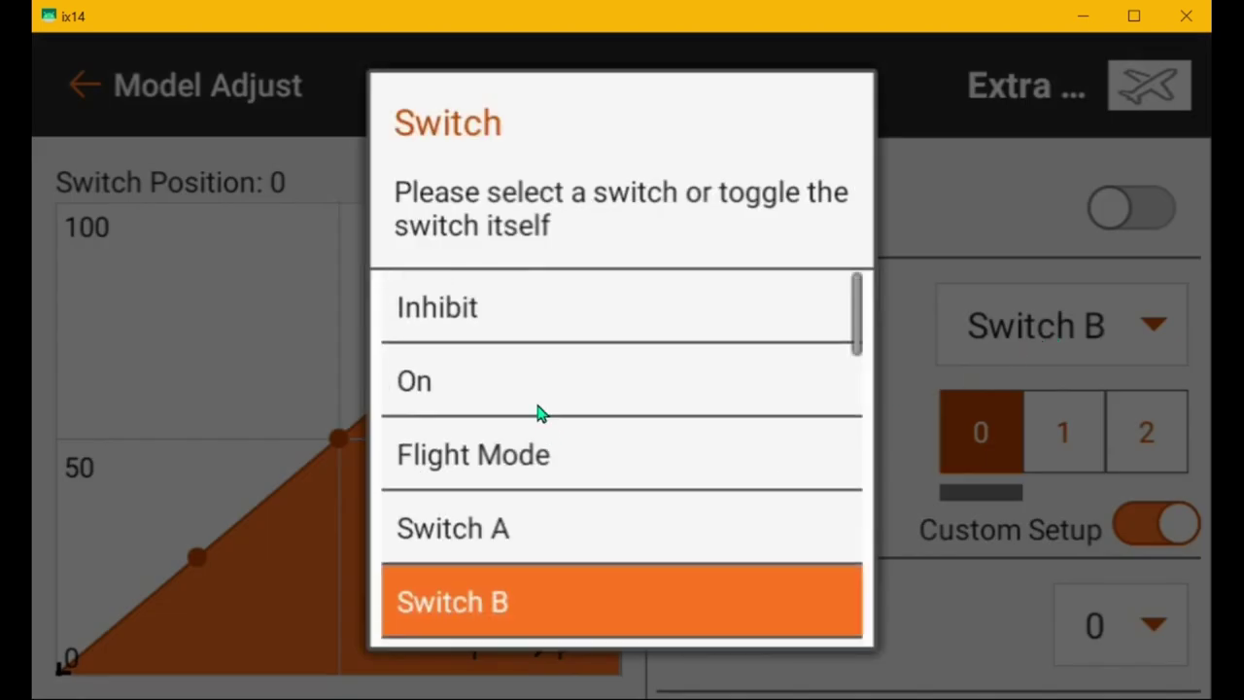
left_click(480, 311)
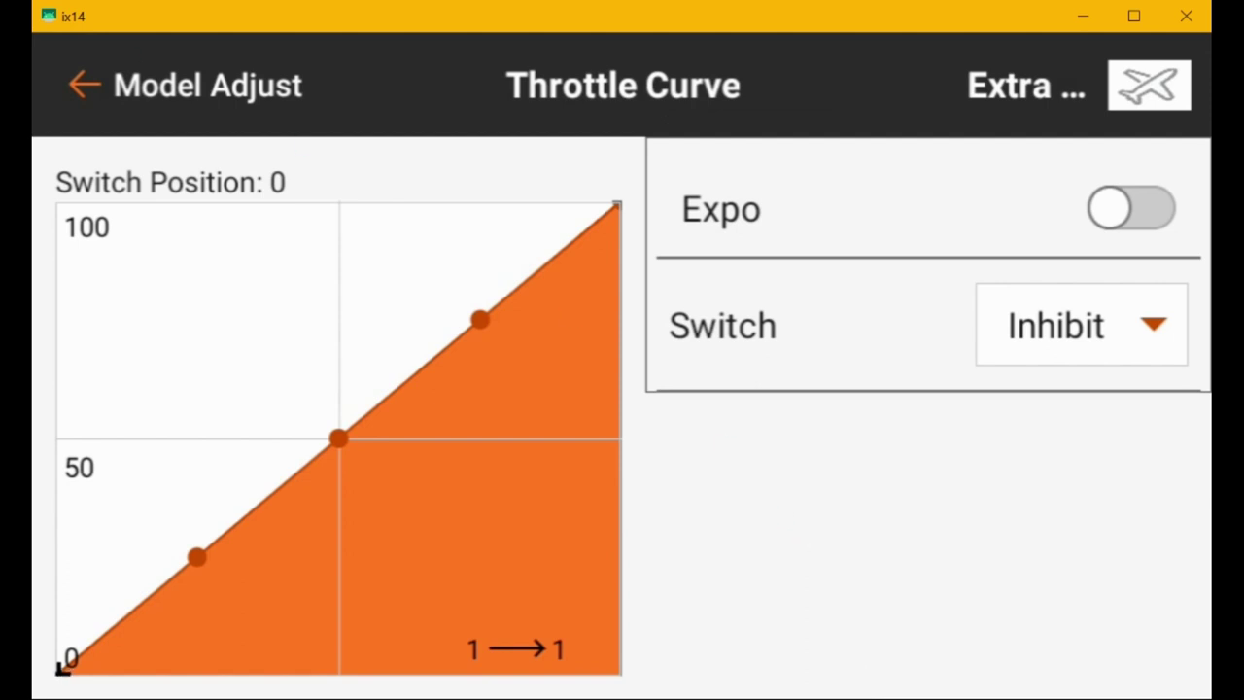
left_click(78, 80)
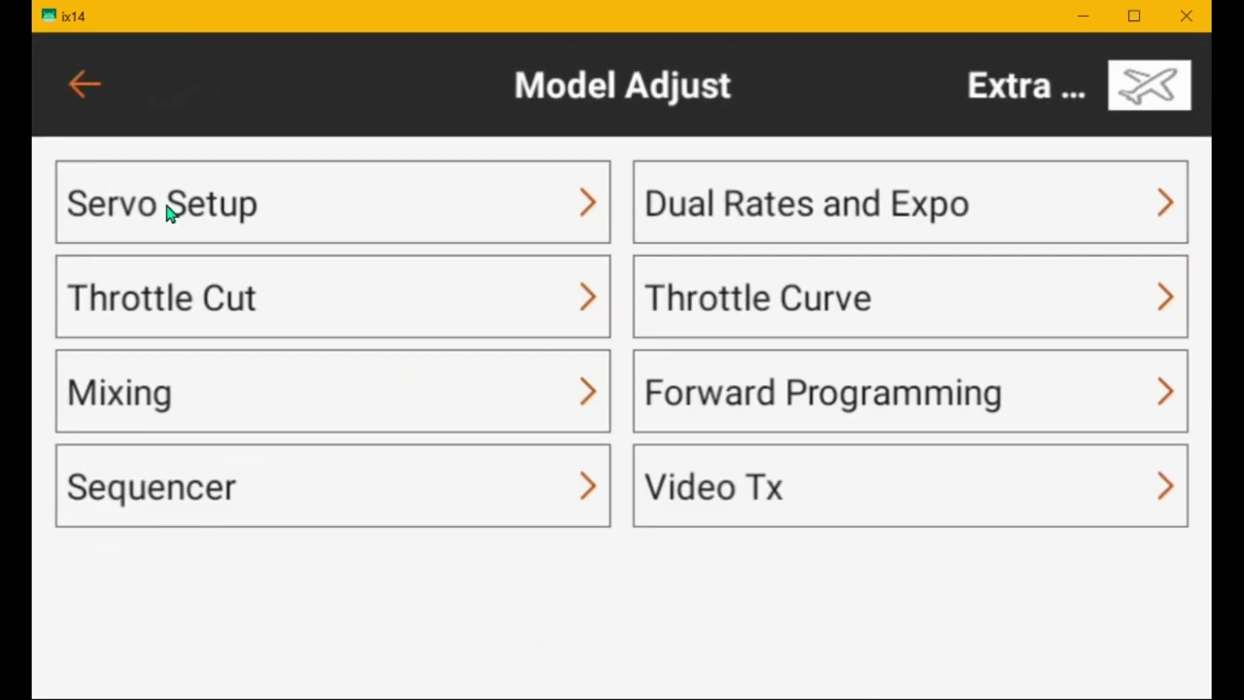
Step: Open the Rud > Ail/Ele mix in Mixing and set its switch to On
left_click(245, 399)
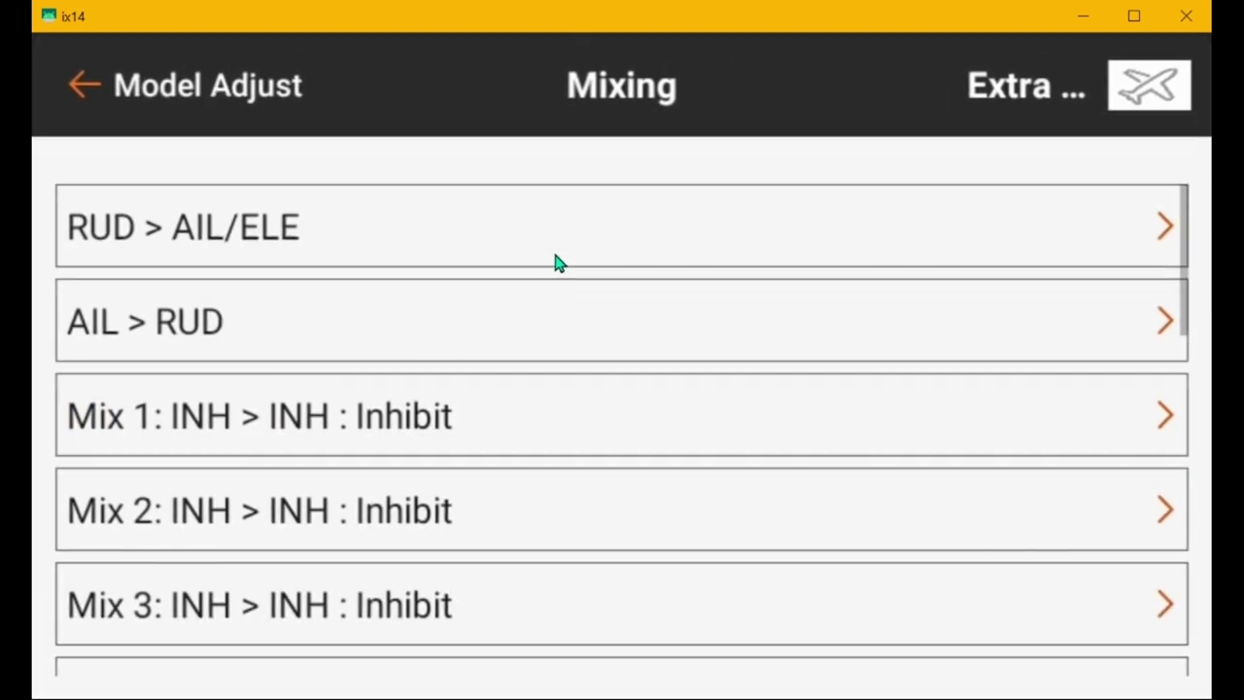
left_click(505, 206)
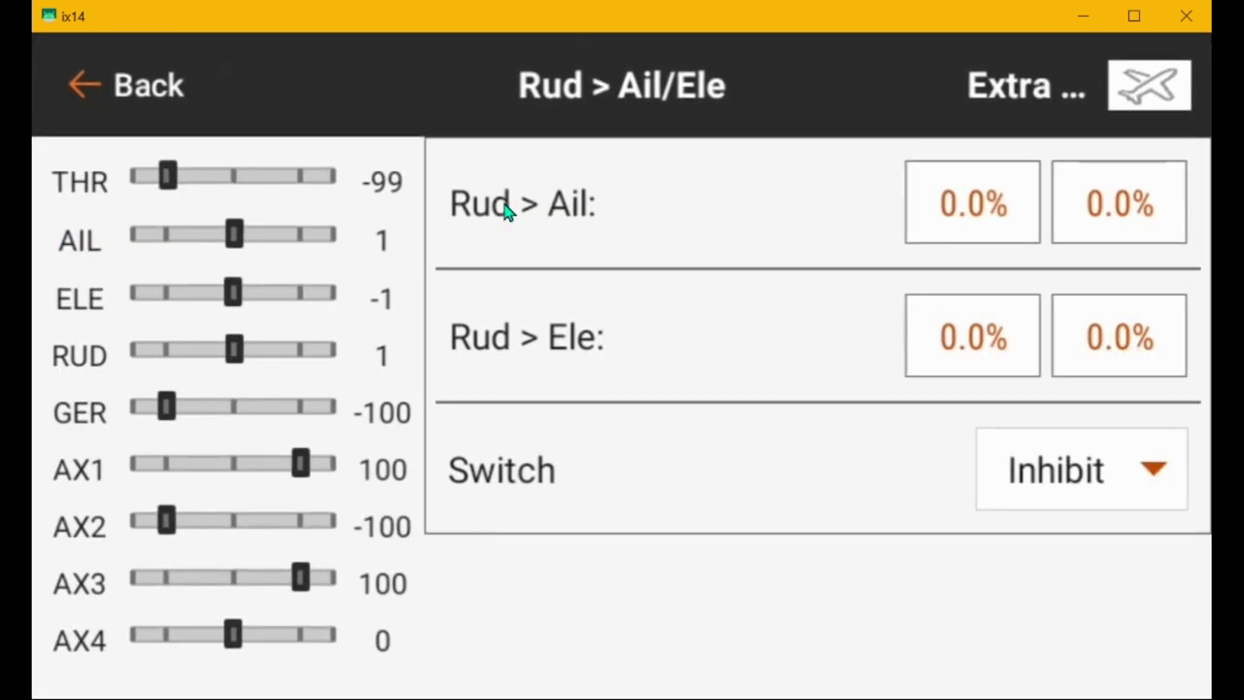
left_click(1050, 474)
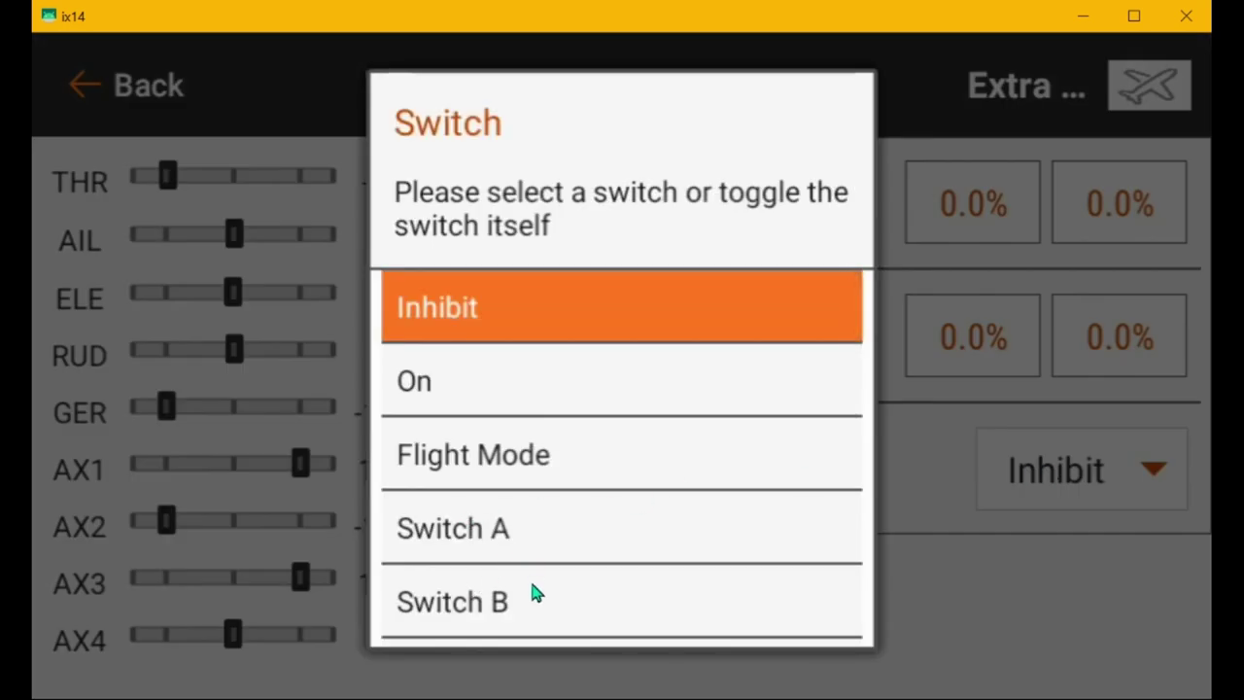
scroll(425, 389, "up", 1)
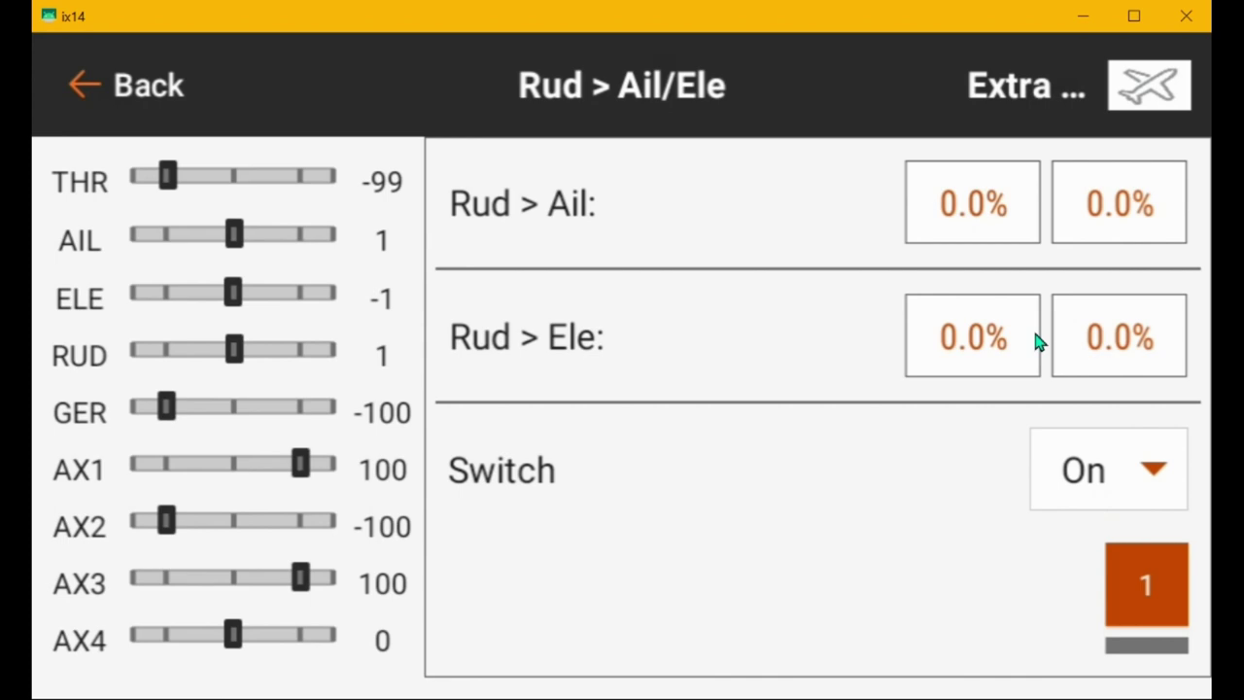
Step: Return the Rud > Ail/Ele mix's switch to Inhibit
left_click(1083, 461)
scroll(447, 307, "up", 1)
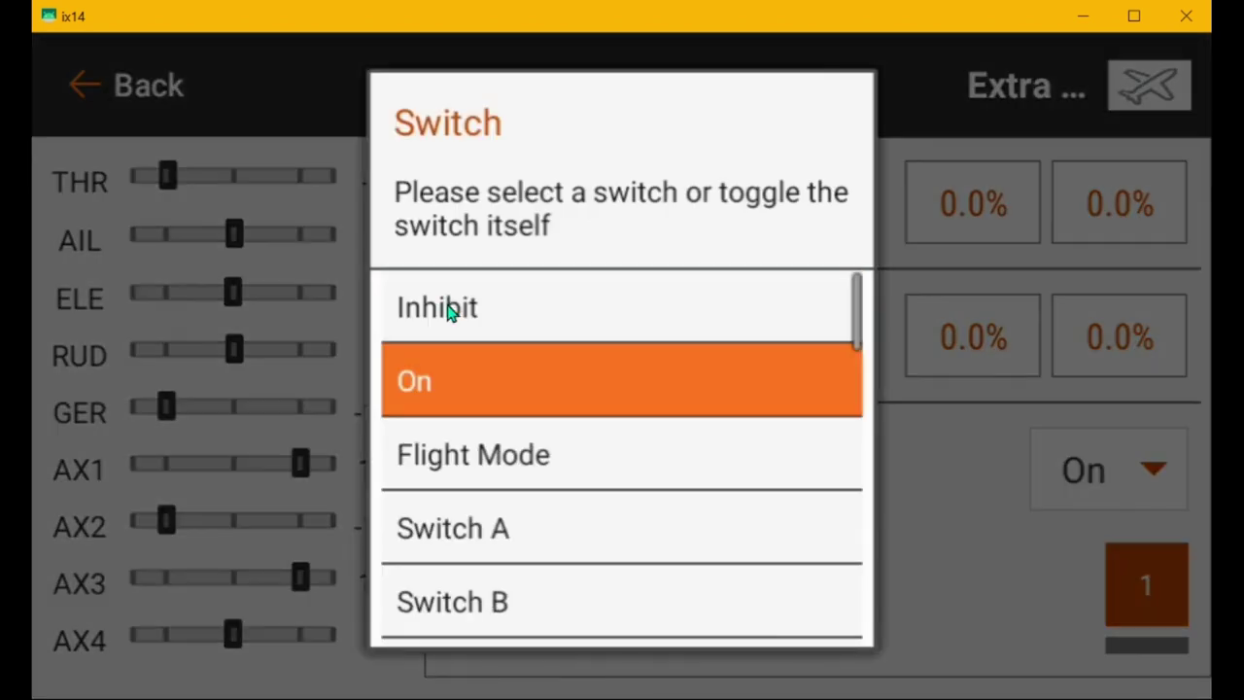
left_click(447, 307)
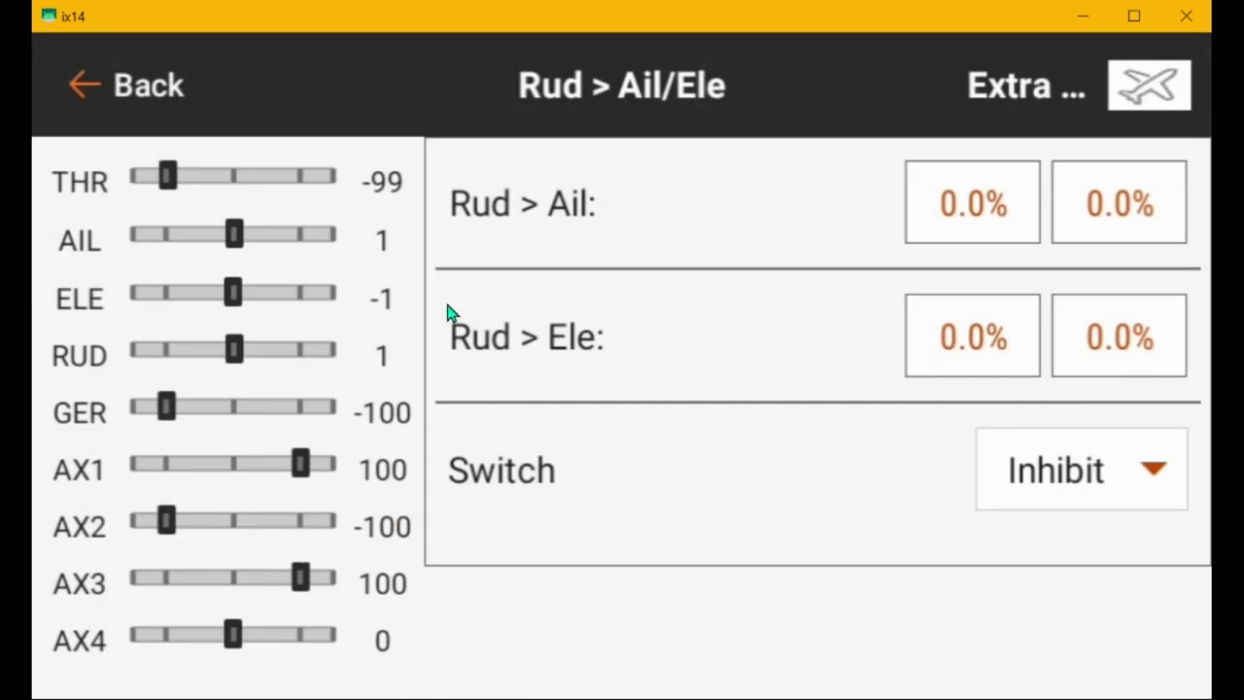
Step: Review the AIL > RUD mix and the list of remaining mixes, and return to Model Adjust
left_click(67, 81)
left_click(145, 311)
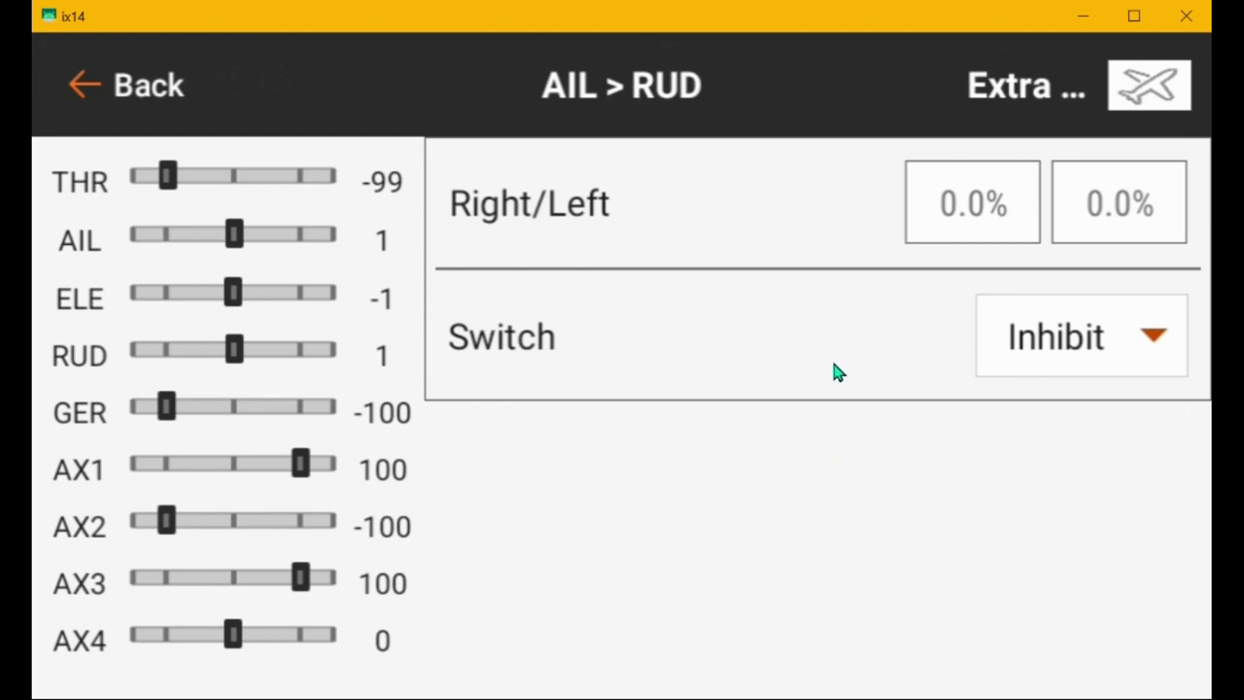
left_click(70, 86)
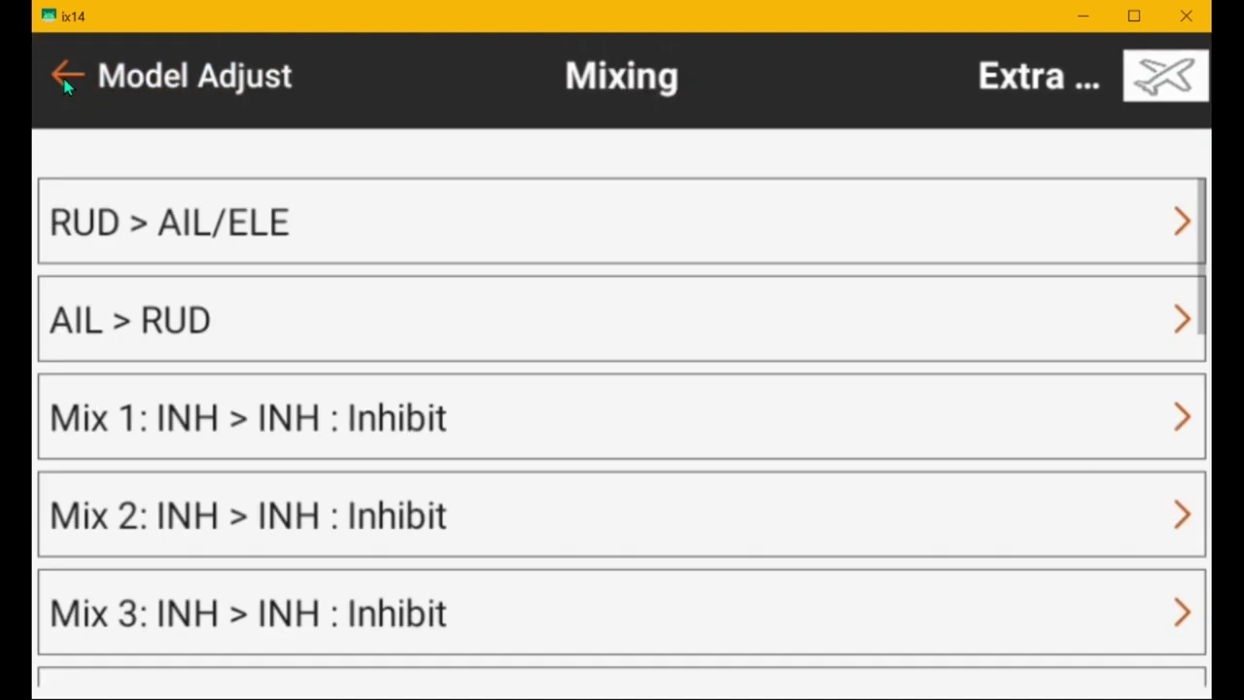
scroll(574, 427, "down", 2)
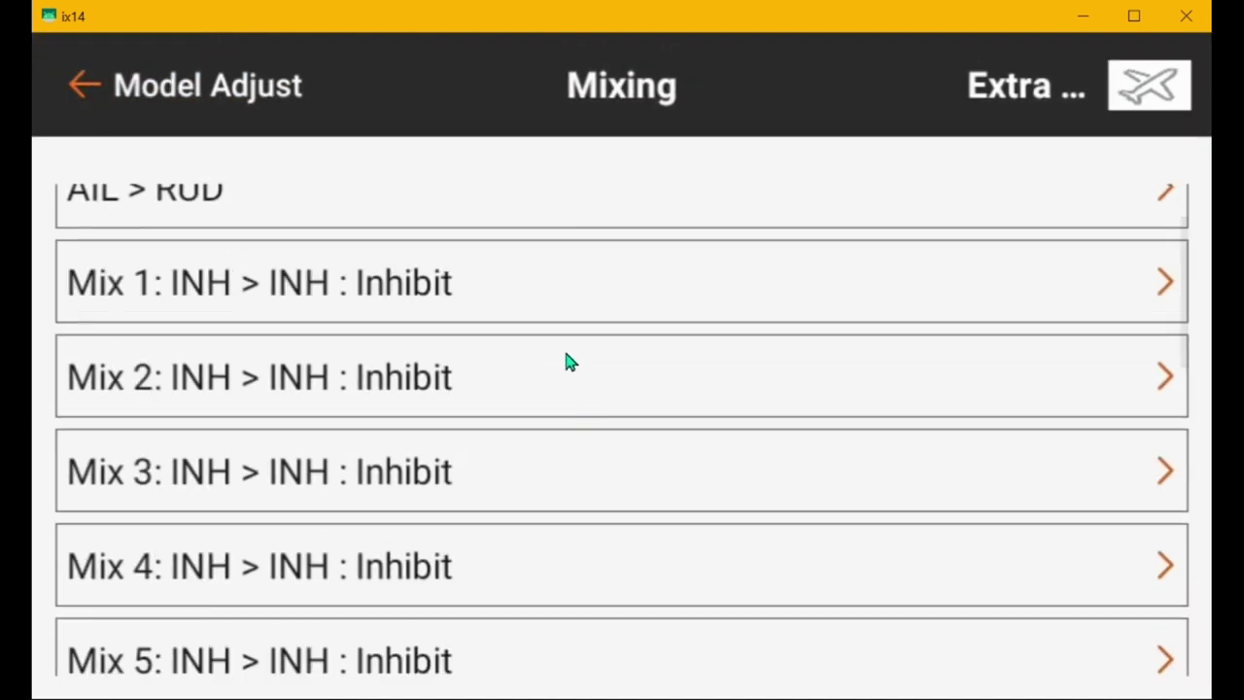
scroll(563, 361, "down", 4)
scroll(558, 365, "down", 1)
left_click(81, 83)
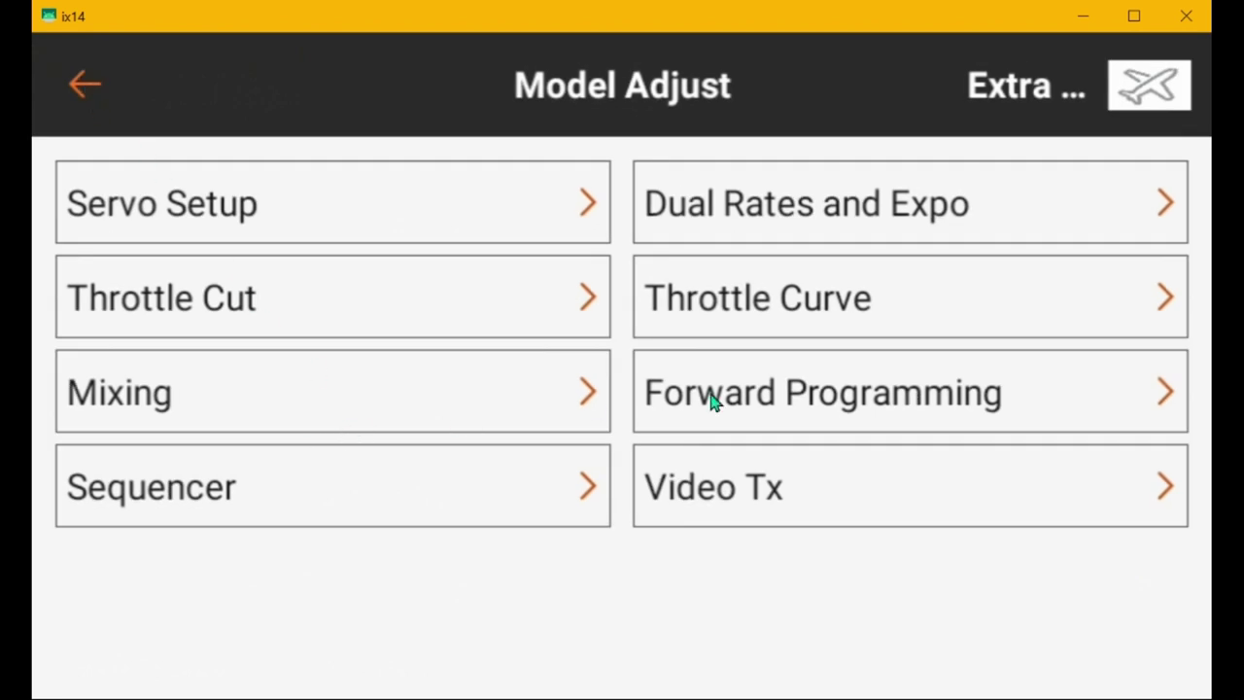
Step: Open Forward Programming and examine the receiver's Other Settings
left_click(805, 399)
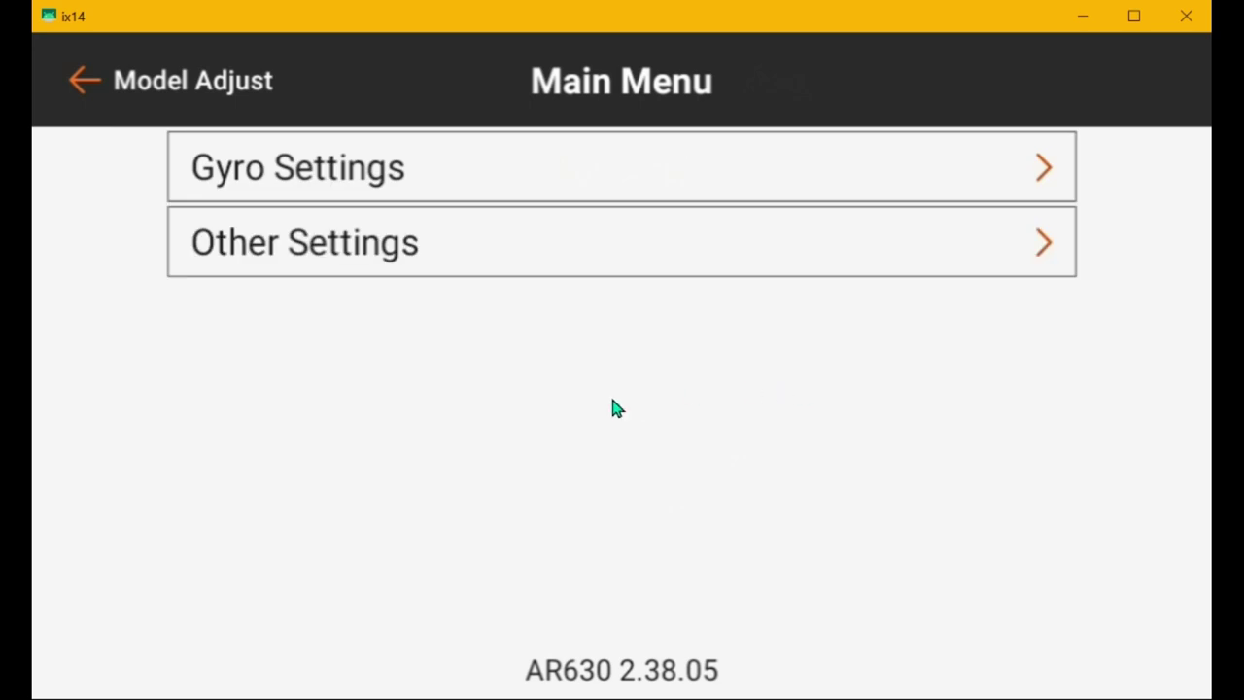
left_click(294, 242)
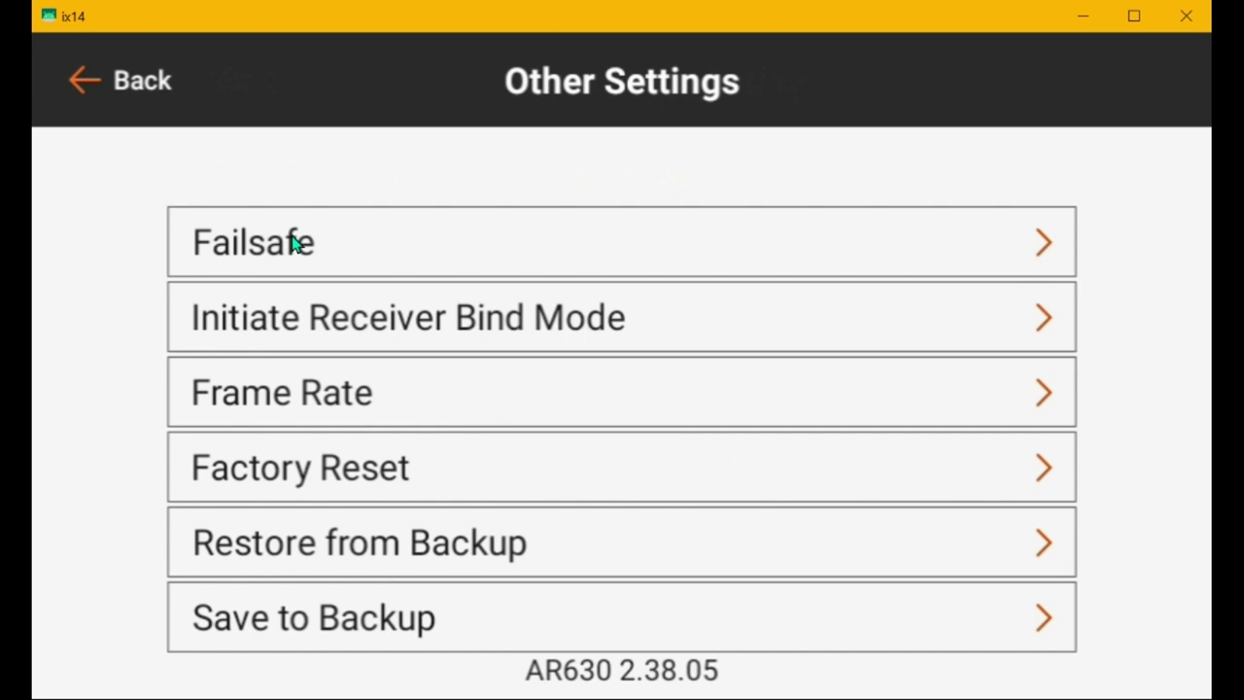
left_click(86, 84)
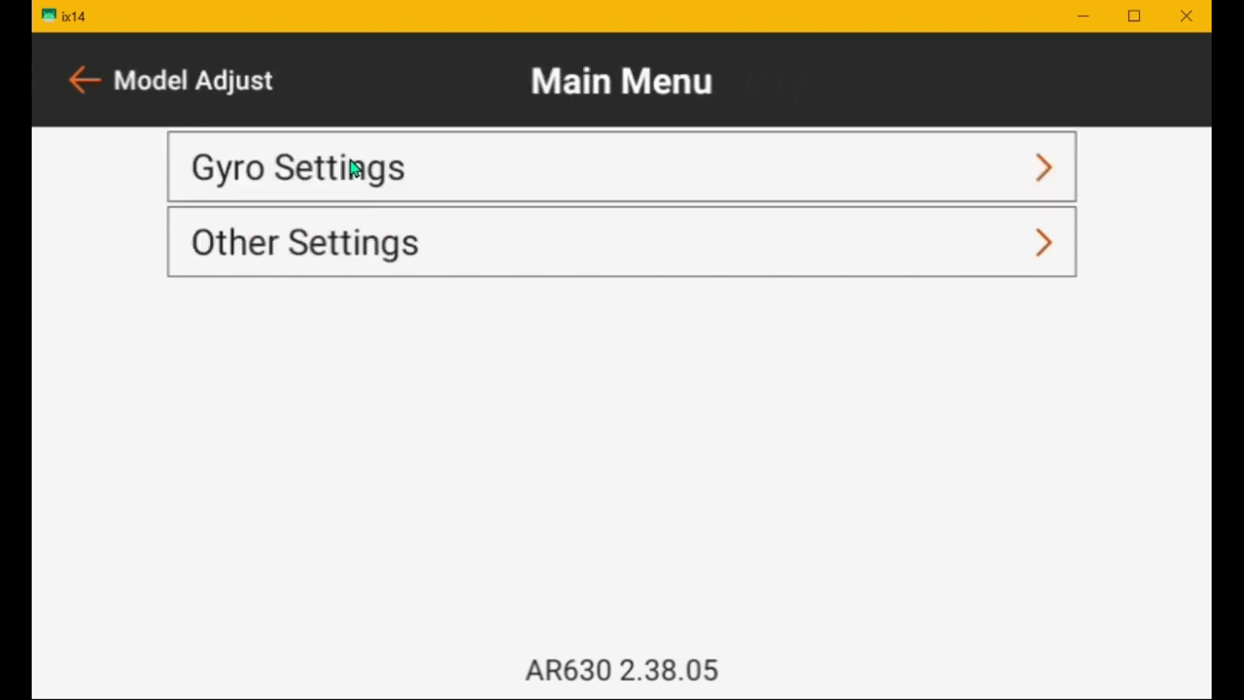
Step: Review the AS3X Gains and the stick Priority values in the gyro's AS3X Settings
left_click(354, 168)
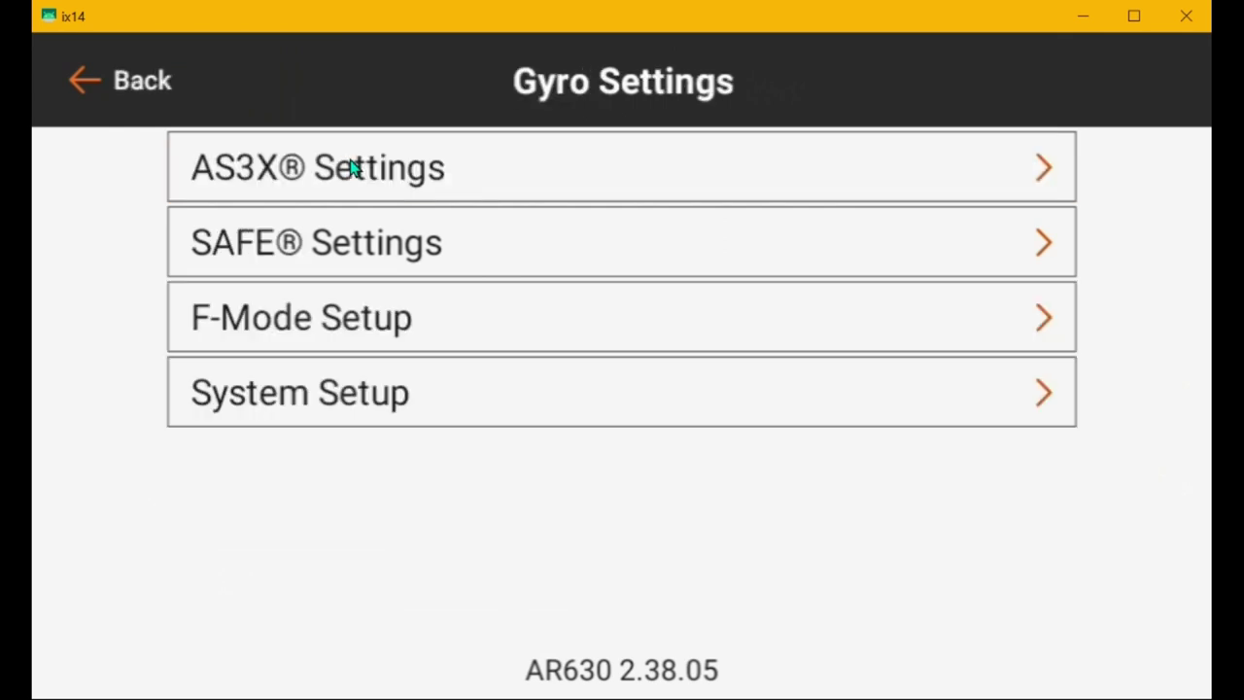
left_click(354, 168)
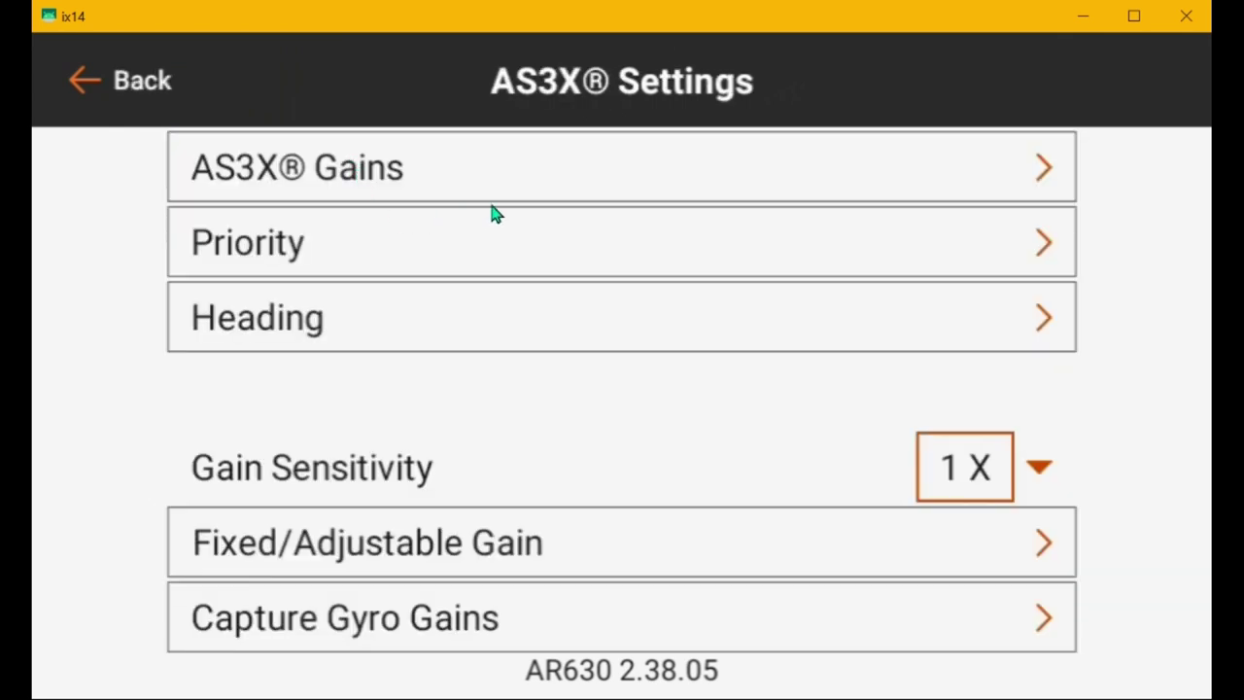
left_click(543, 175)
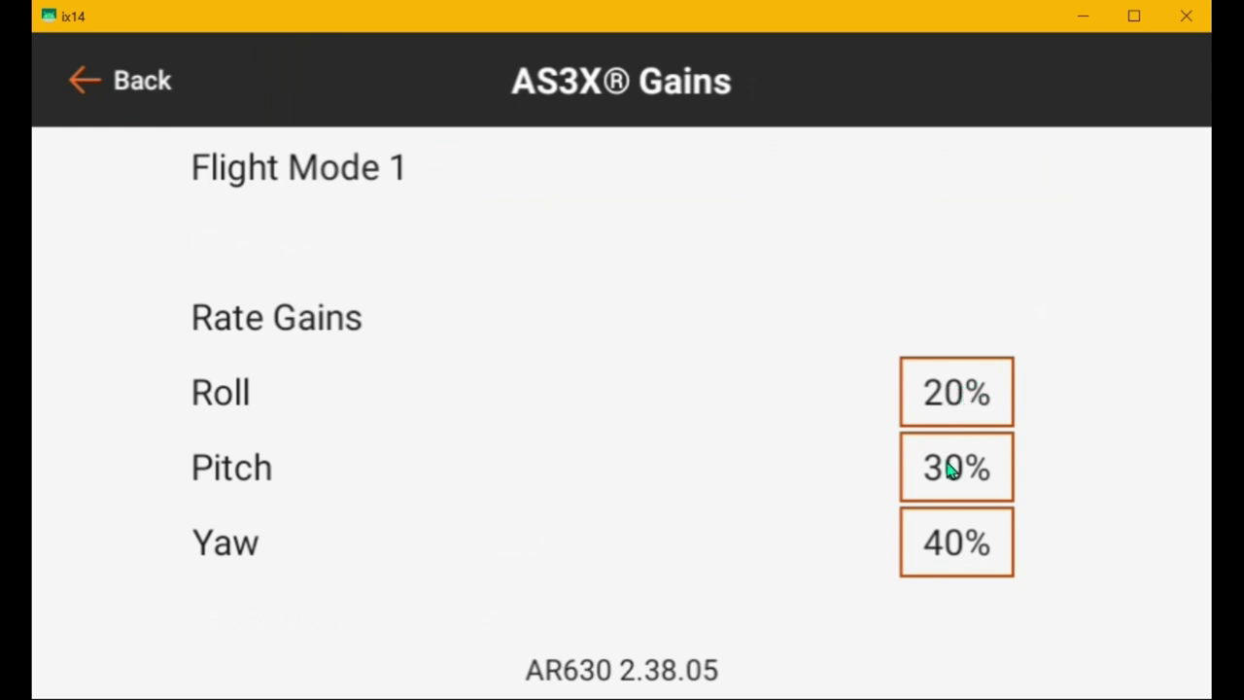
left_click(85, 86)
left_click(260, 243)
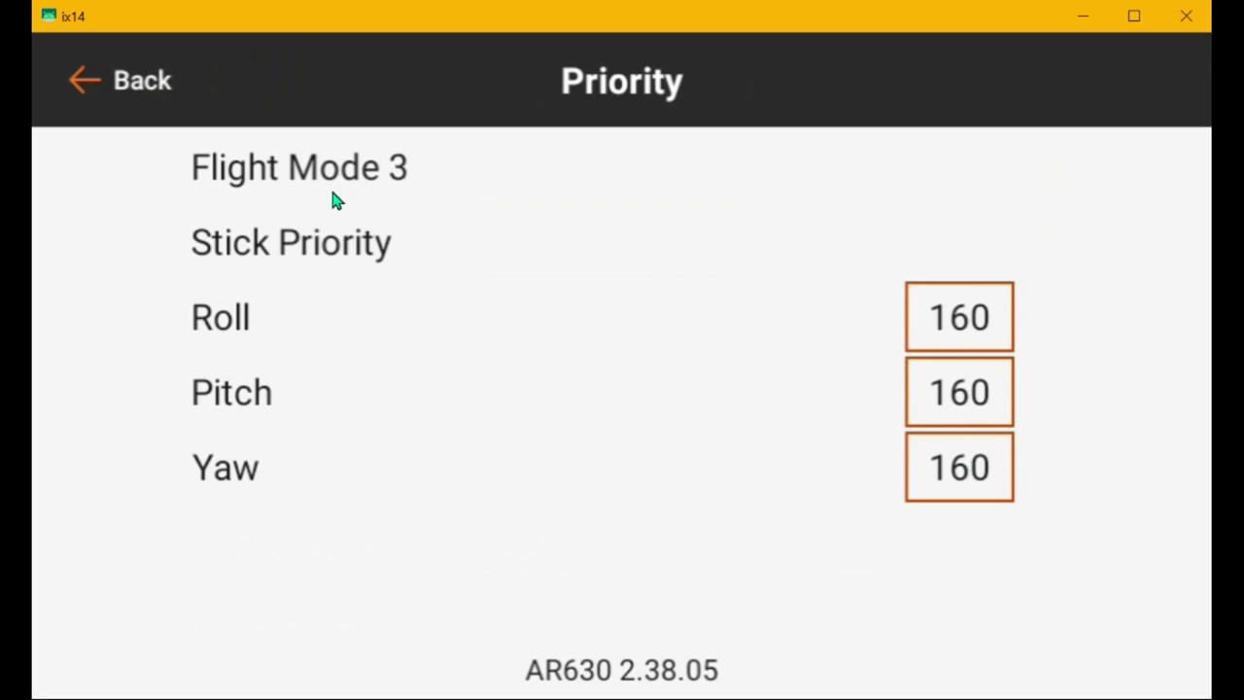
left_click(85, 88)
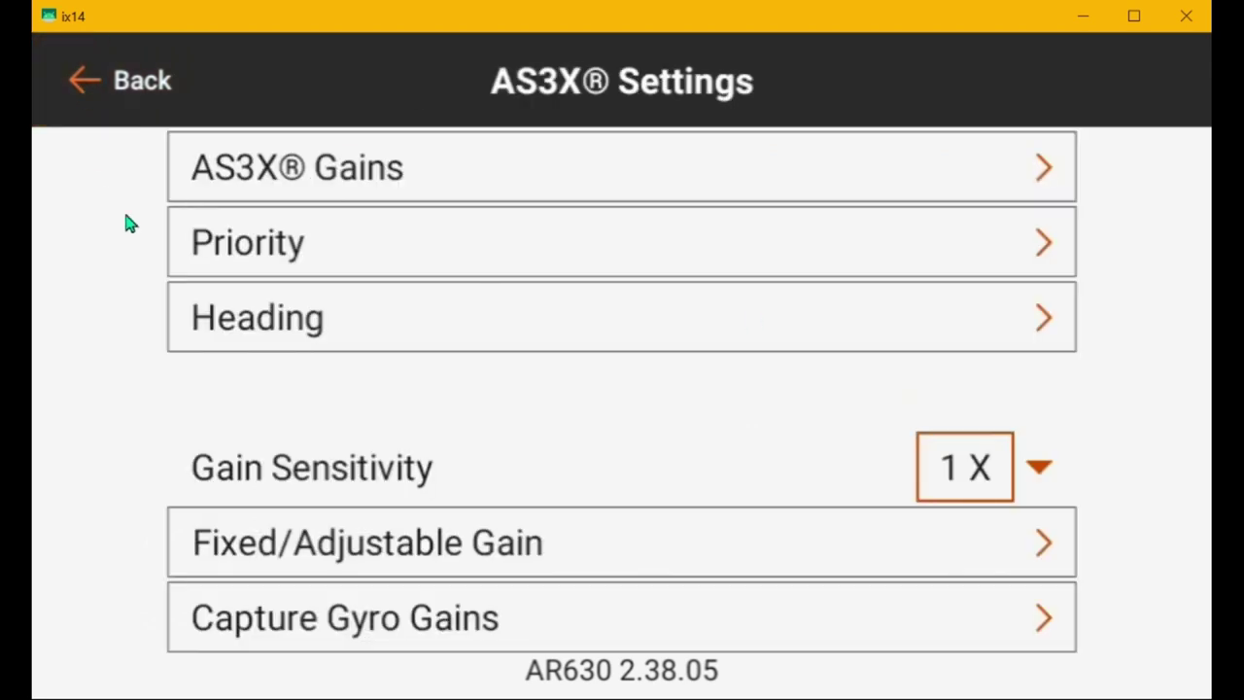
Step: Review the AS3X Heading gains and Fixed/Adjustable Gain options, and return to Gyro Settings
left_click(323, 322)
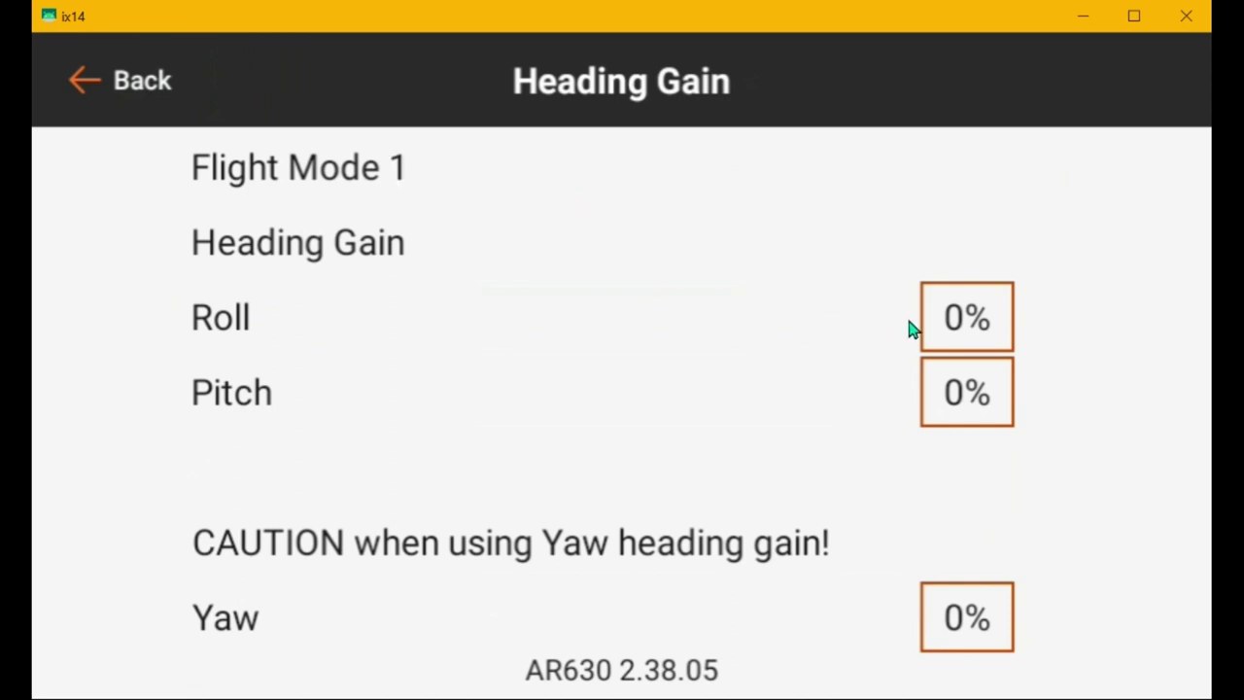
left_click(81, 76)
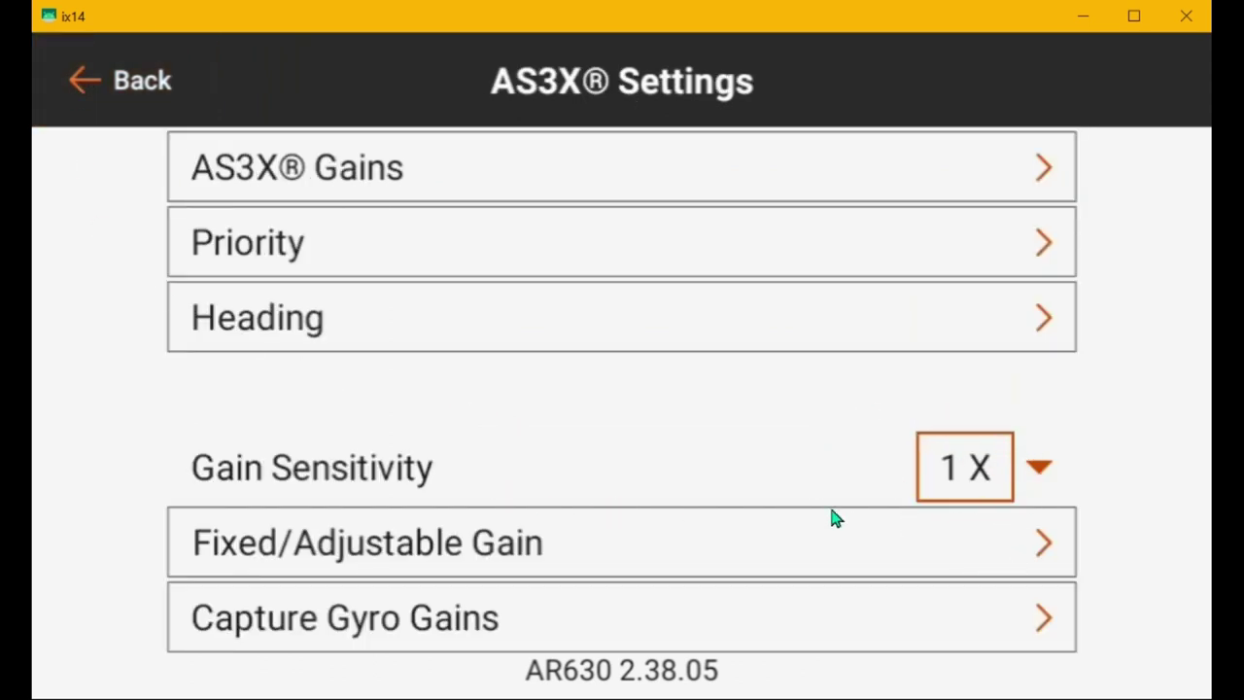
left_click(529, 546)
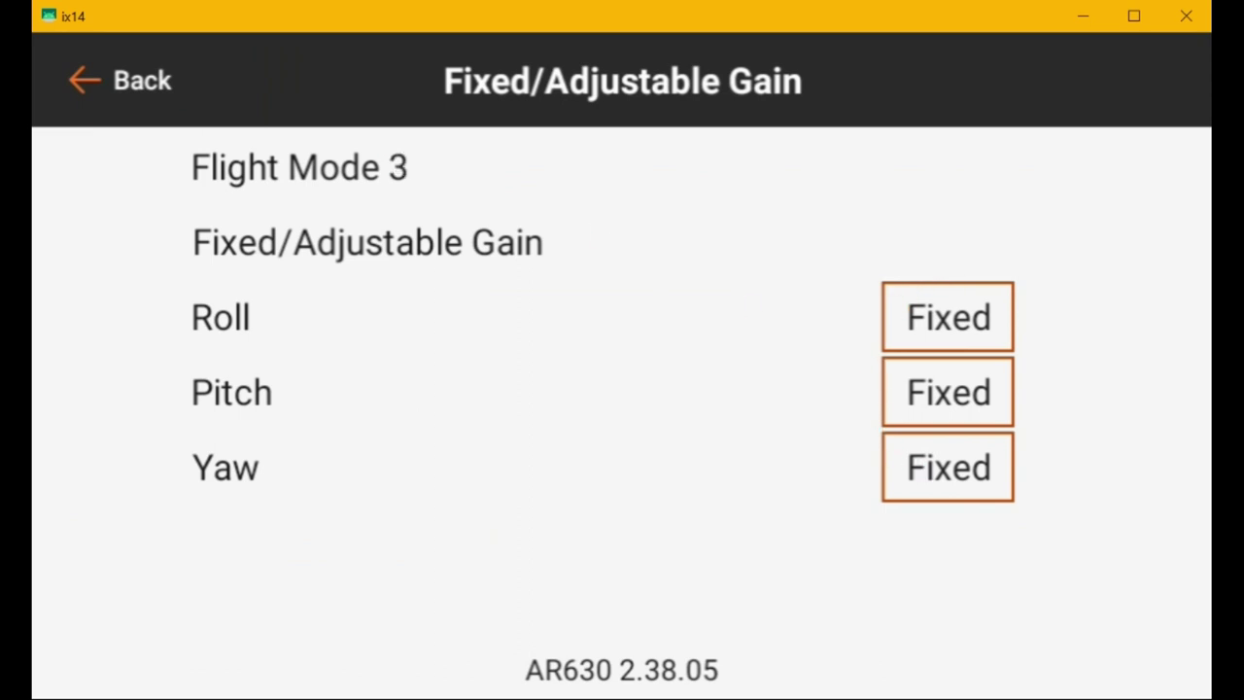
left_click(80, 85)
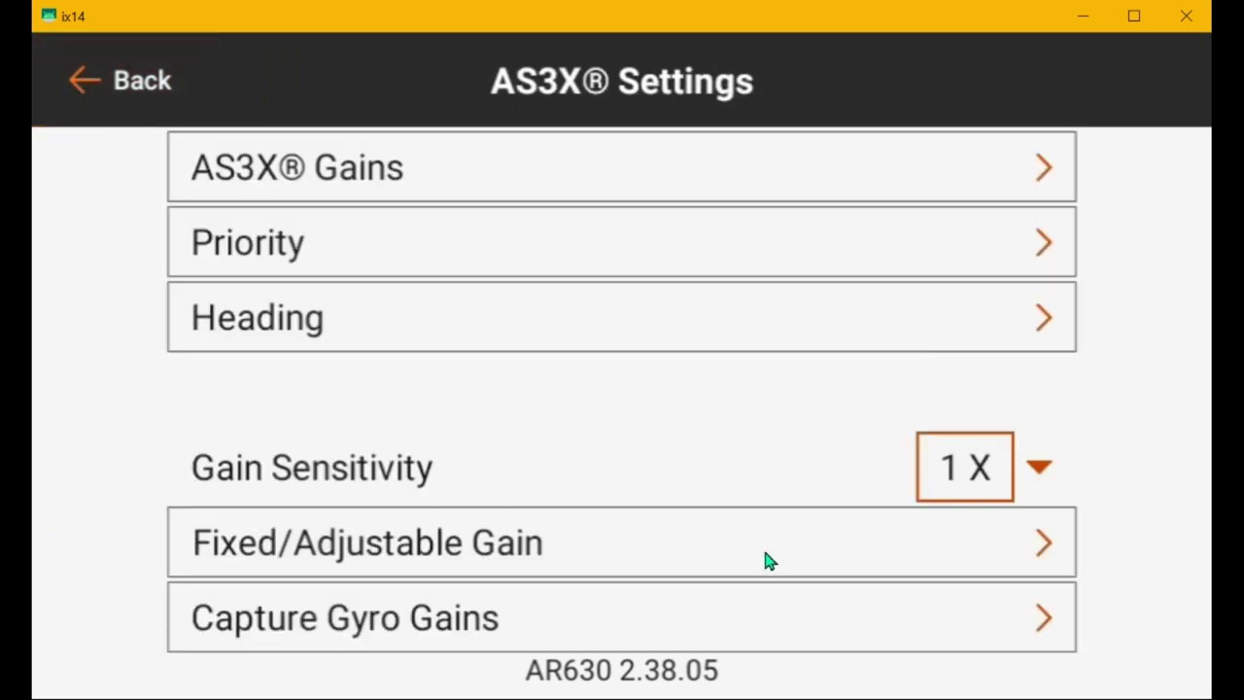
left_click(79, 82)
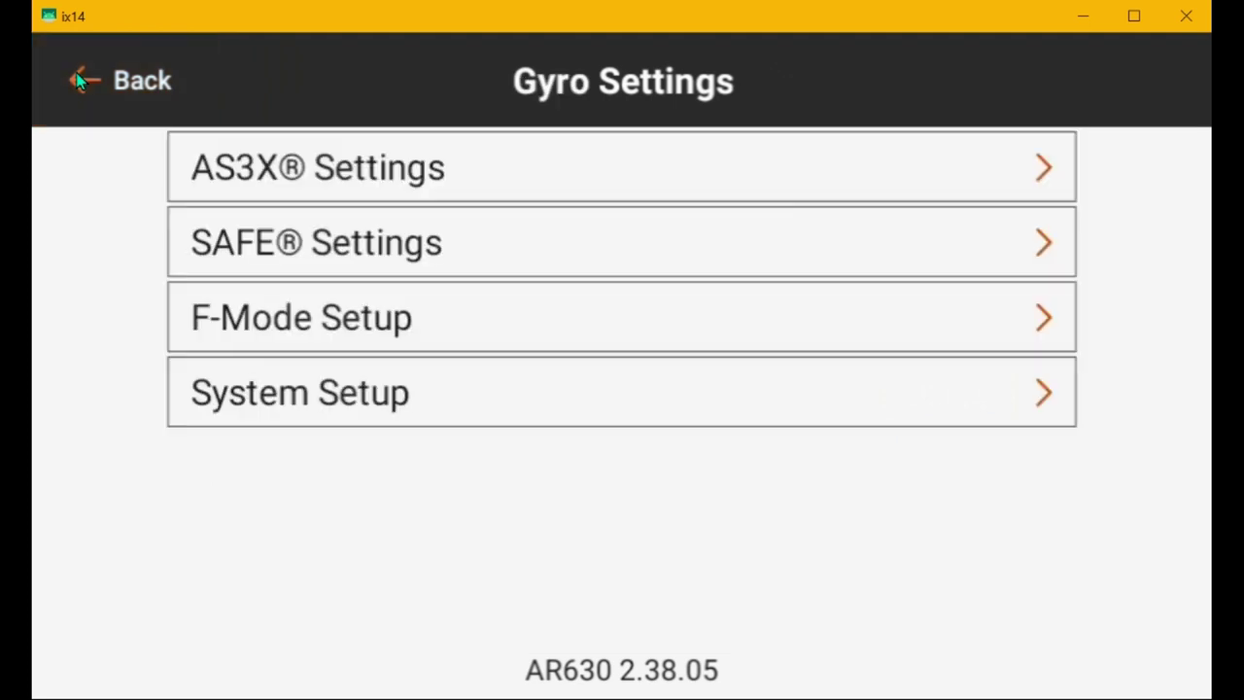
Step: Review the roll and pitch SAFE Gains in SAFE Settings
left_click(300, 249)
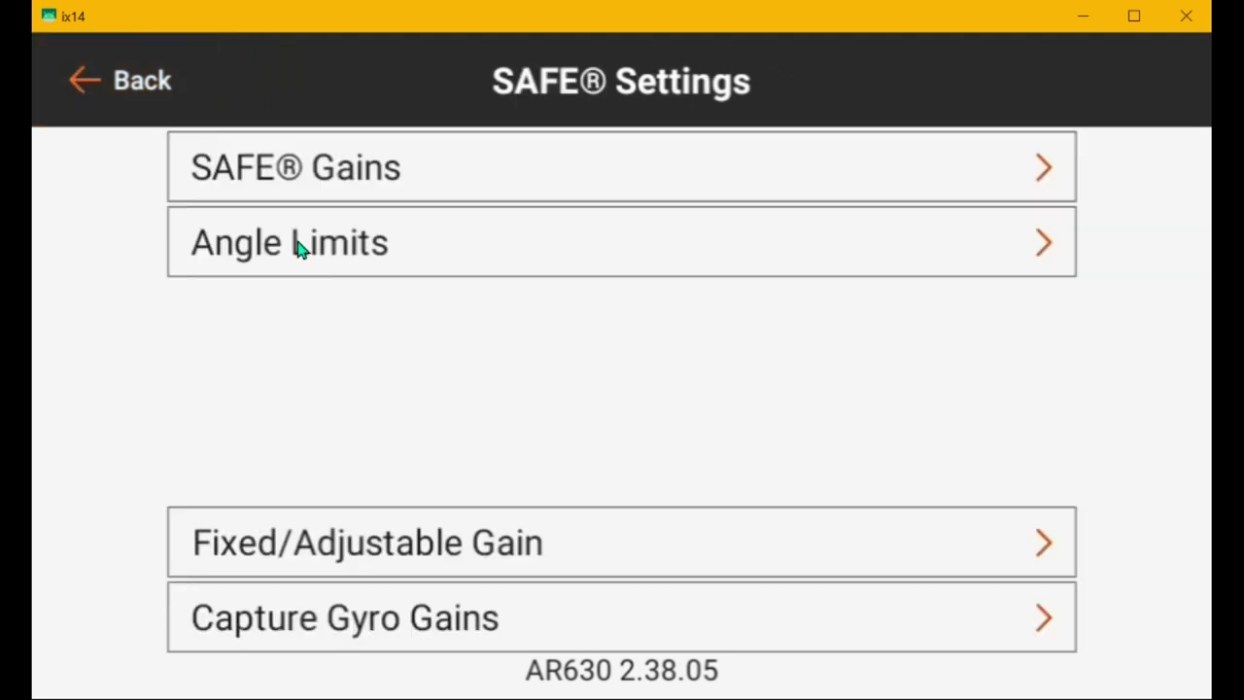
left_click(405, 185)
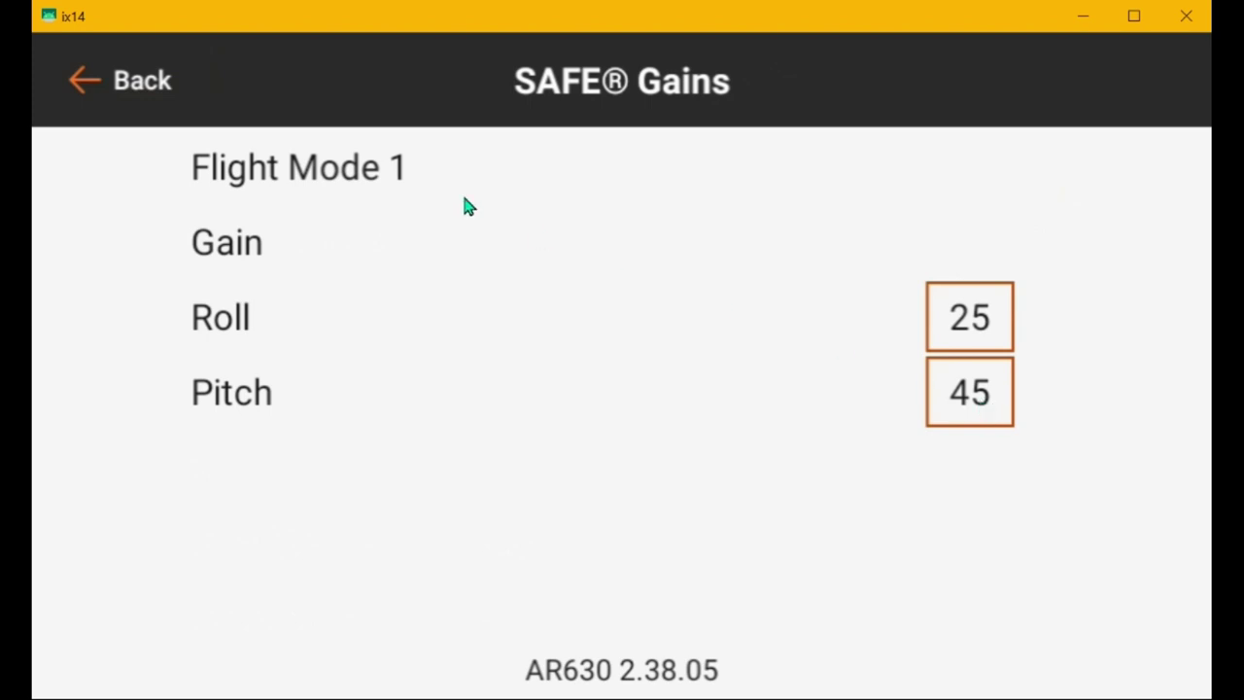
left_click(83, 84)
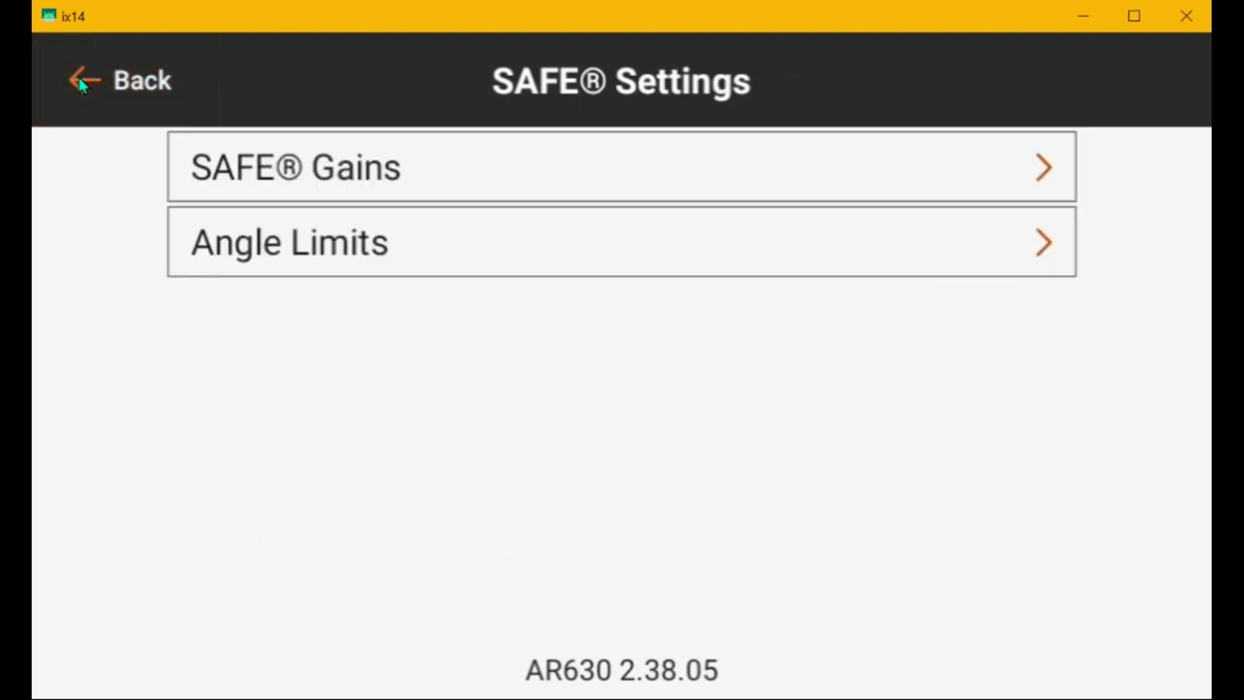
Step: Set the Roll Right limit for Flight Mode 1 to 60 in the SAFE Angle Limits
left_click(288, 243)
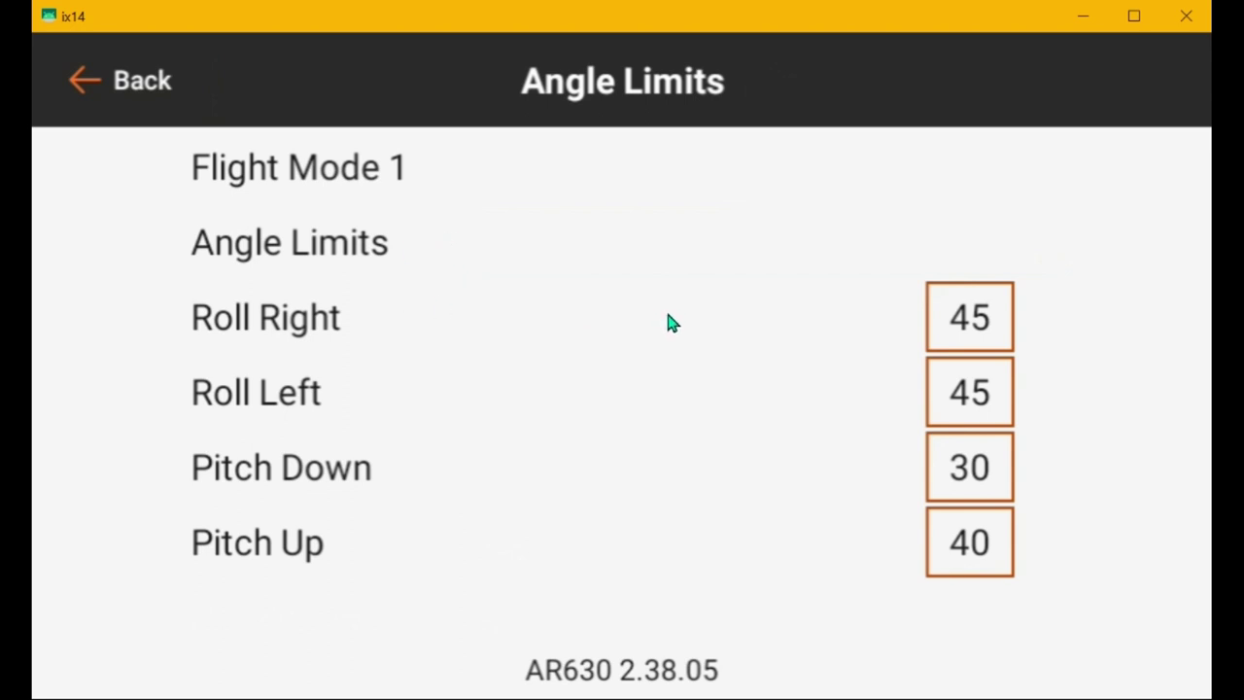
left_click(965, 324)
left_click_drag(676, 489, 677, 463)
left_click(678, 463)
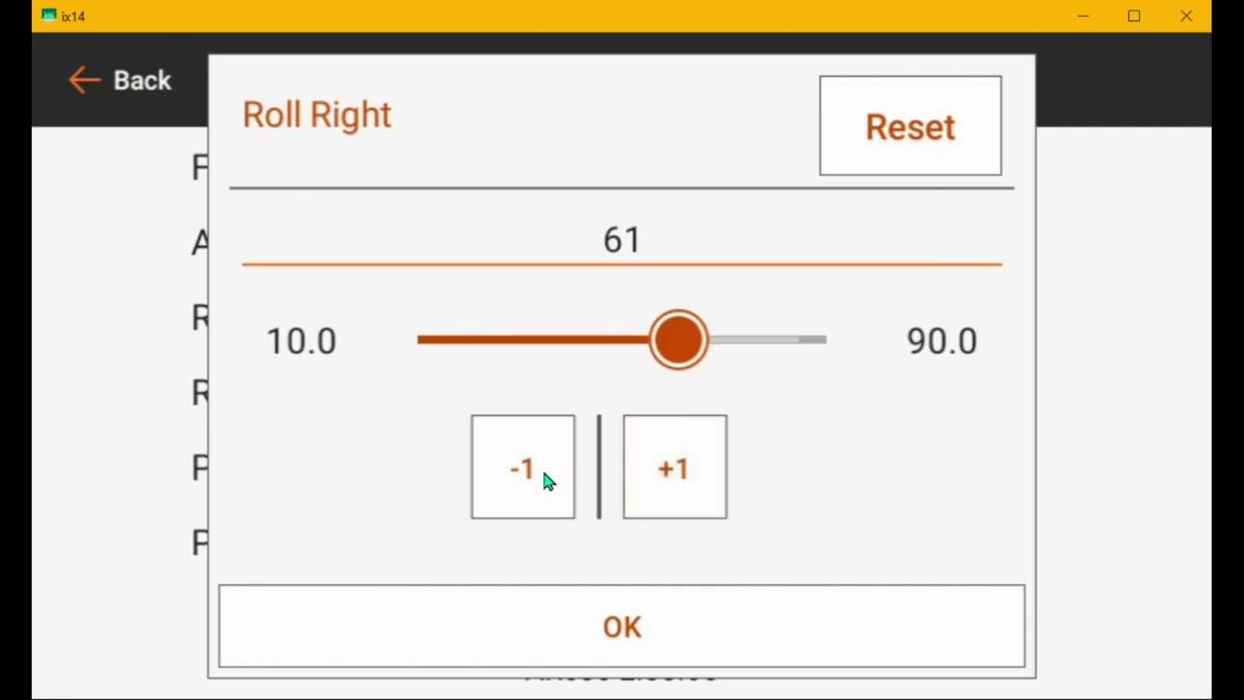
left_click(543, 473)
left_click(627, 625)
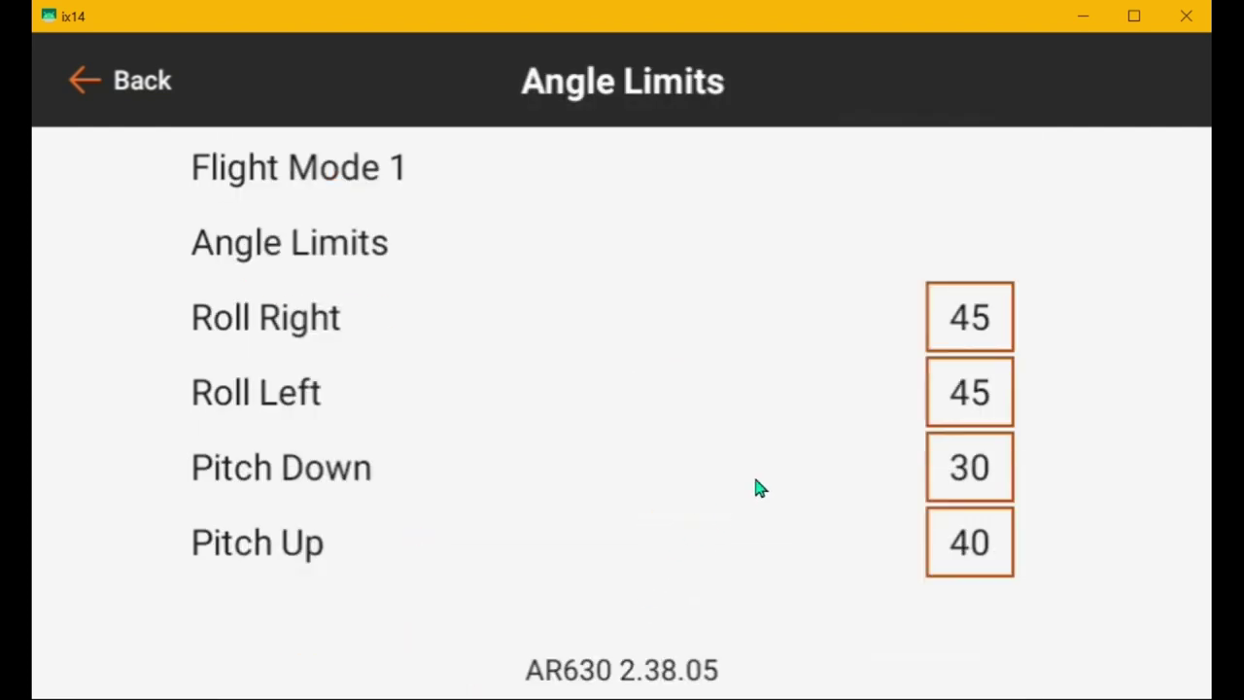
Step: Set the Roll Left angle limit for Flight Mode 1 to 60
left_click(966, 398)
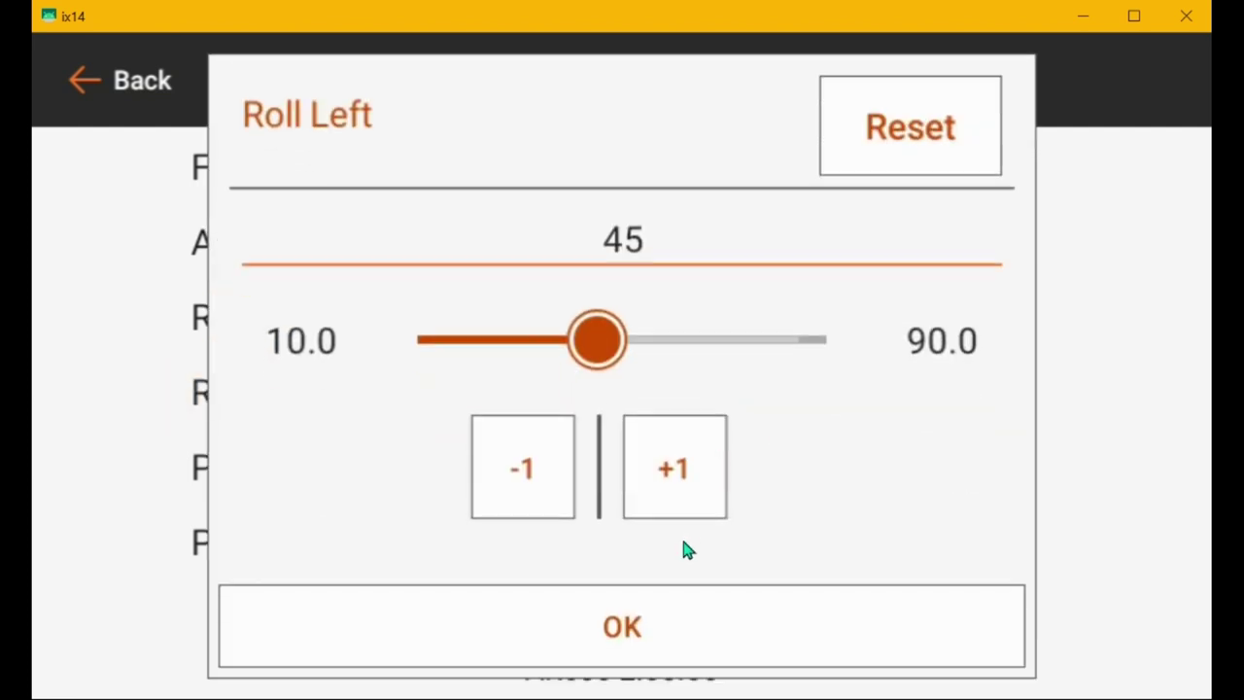
left_click_drag(674, 467, 673, 467)
left_click(672, 466)
left_click(673, 466)
left_click(672, 466)
left_click(617, 613)
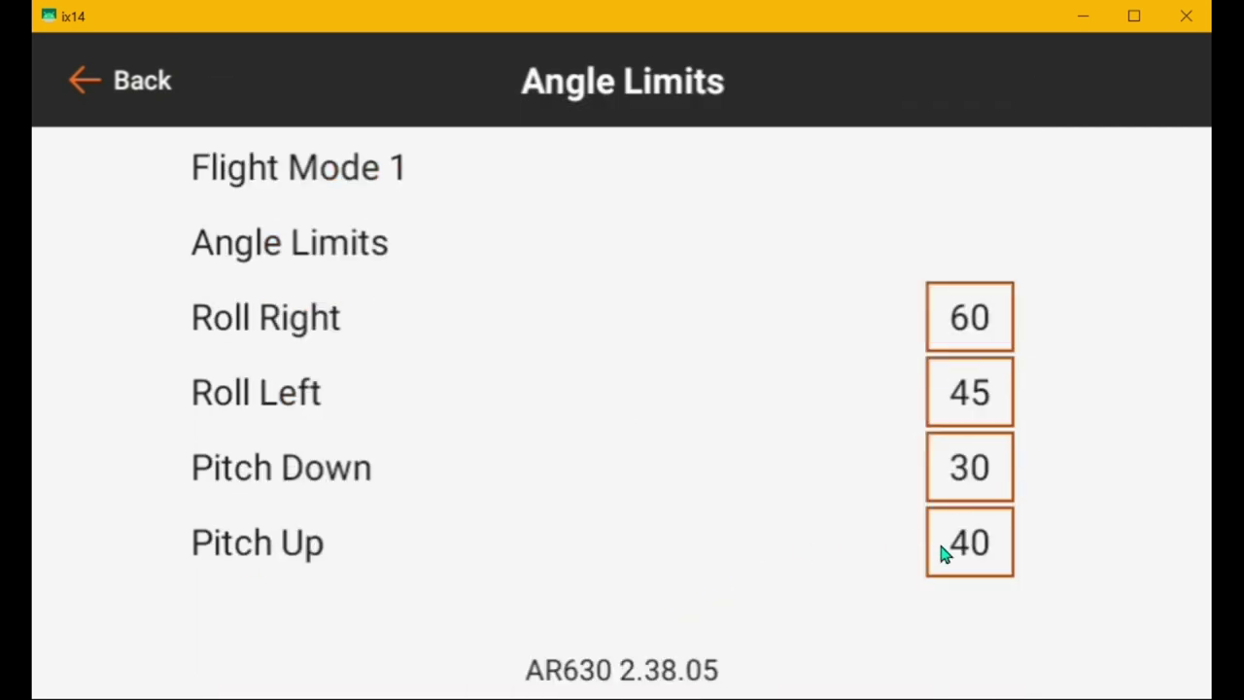
Step: Set the Pitch Up angle limit for Flight Mode 1 to 45 and return to SAFE Settings
left_click(980, 547)
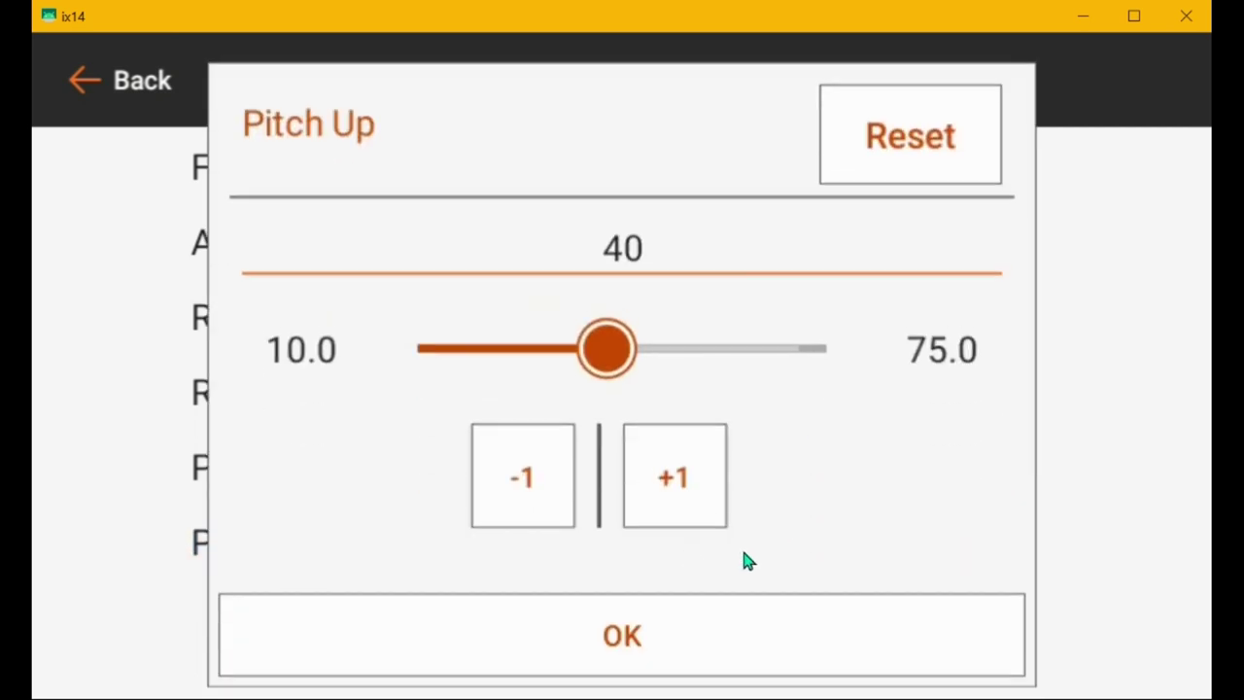
left_click(678, 469)
left_click(677, 469)
left_click(678, 469)
left_click(678, 470)
left_click(677, 469)
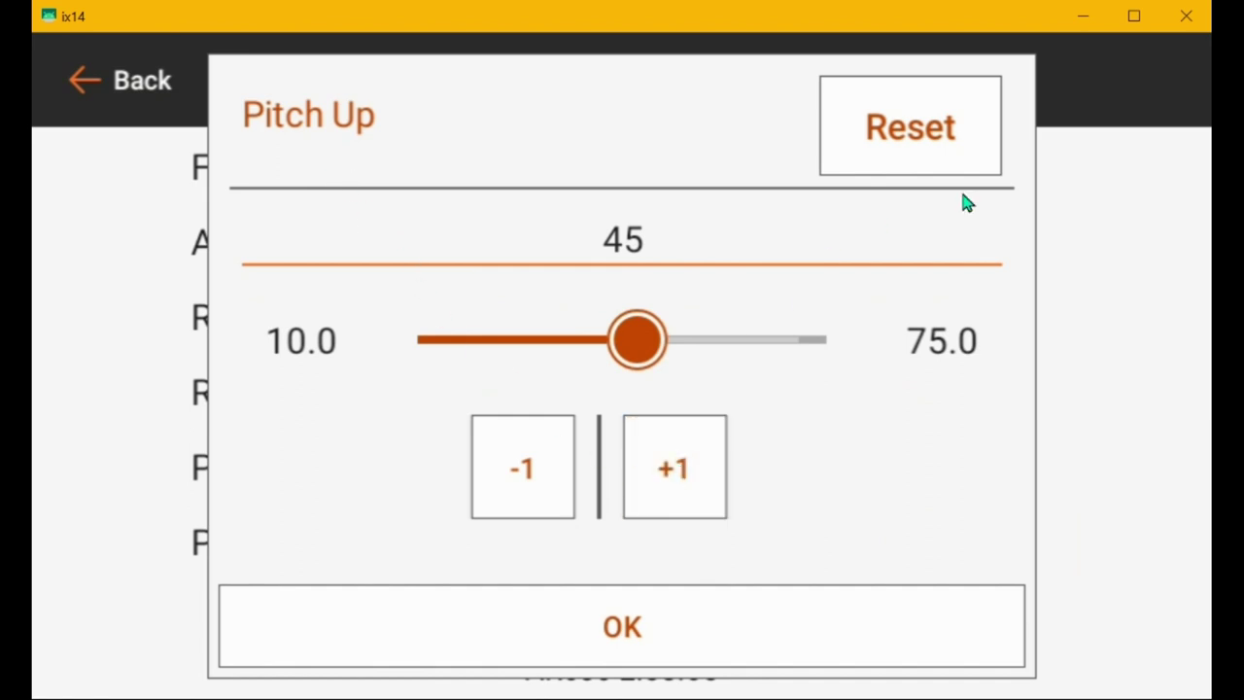
left_click(600, 614)
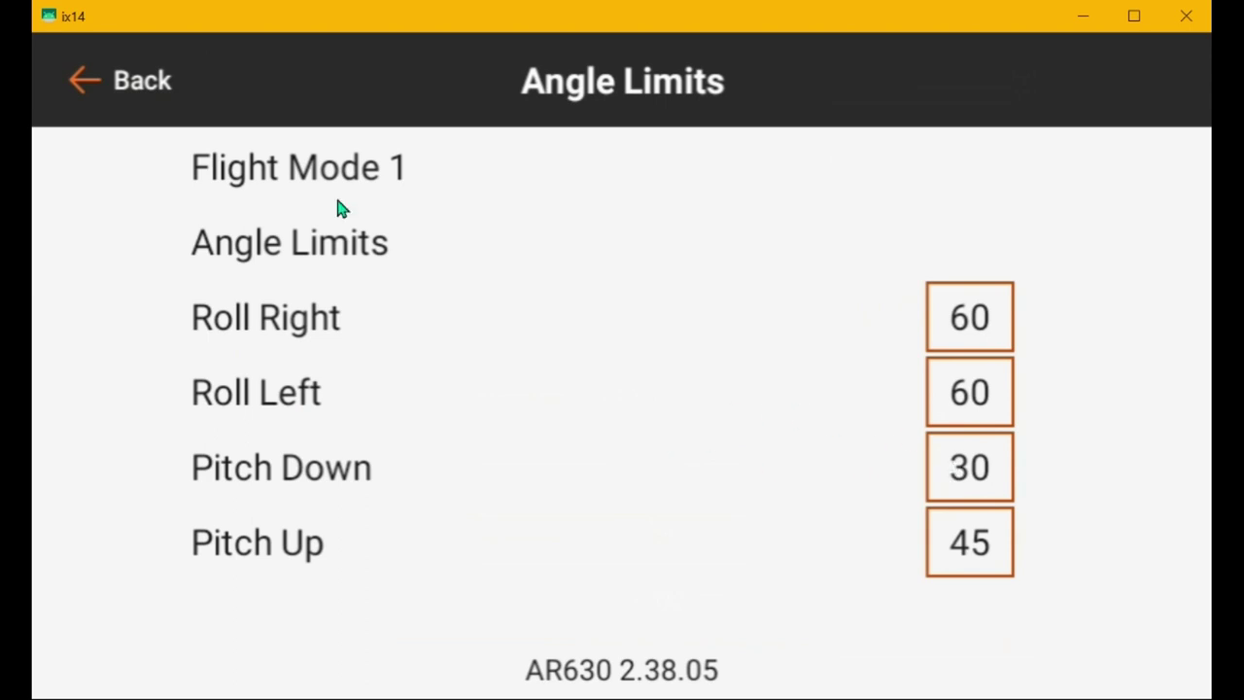
left_click(74, 80)
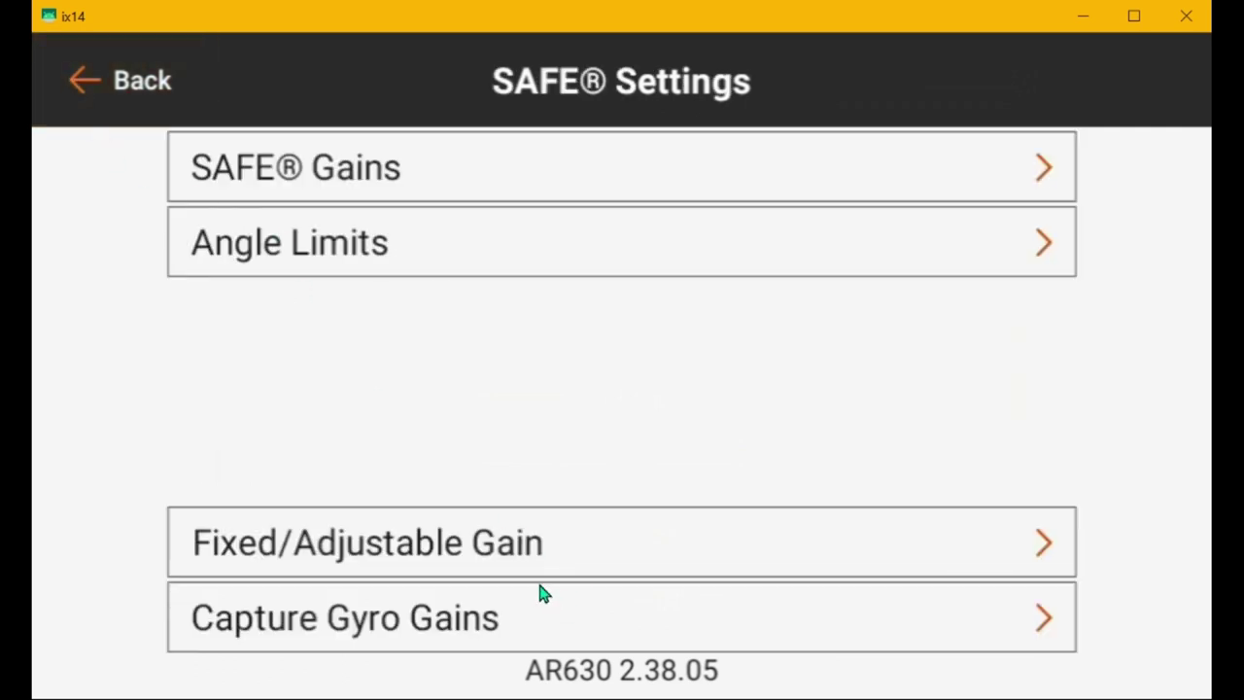
Step: Check the SAFE Fixed/Adjustable Gain options for roll and pitch, and return to Gyro Settings
left_click(434, 546)
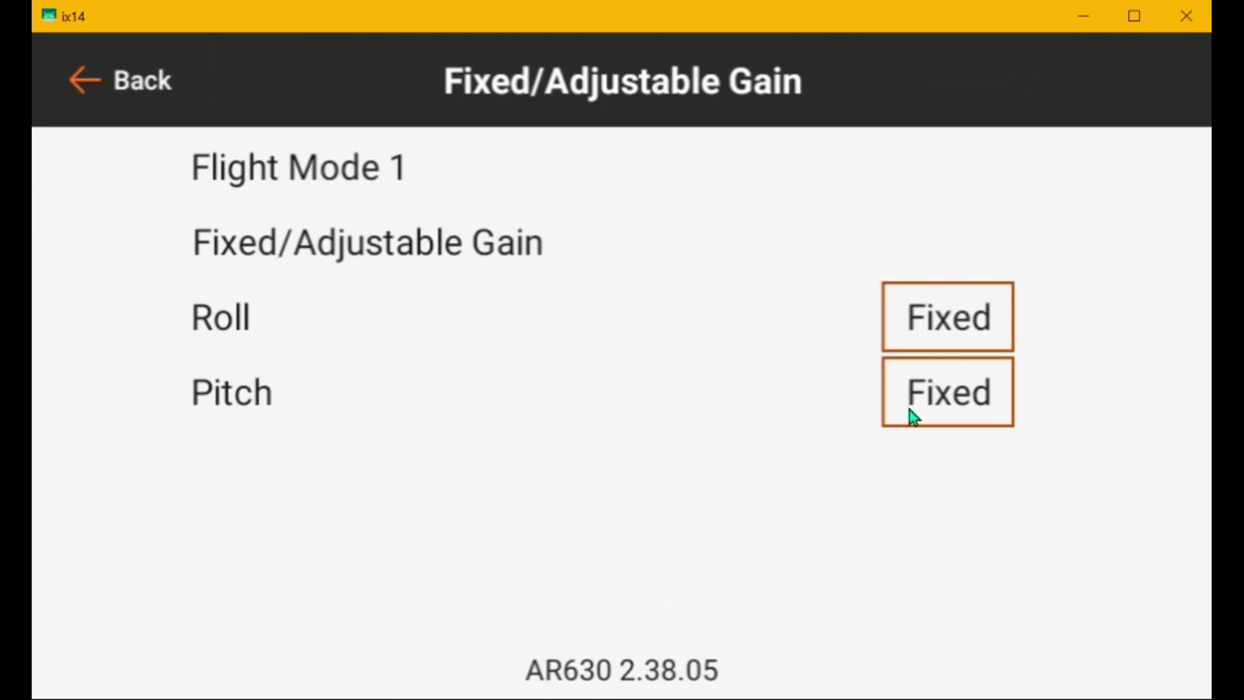
left_click(75, 80)
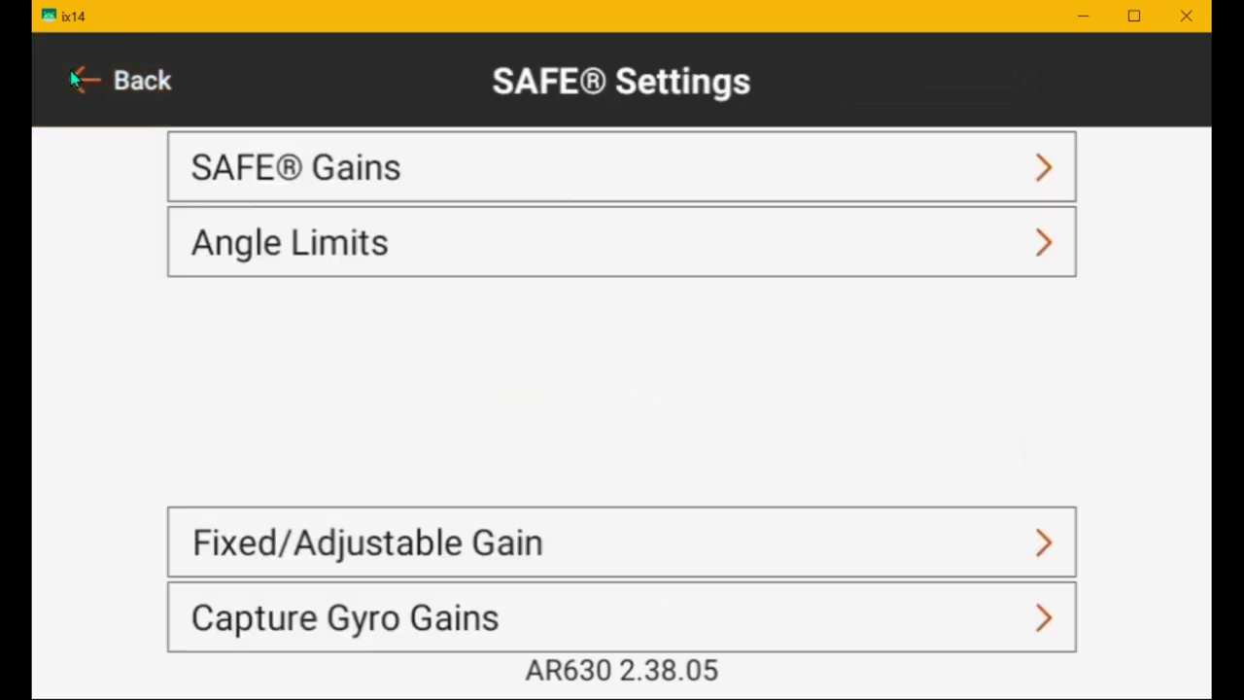
left_click(76, 80)
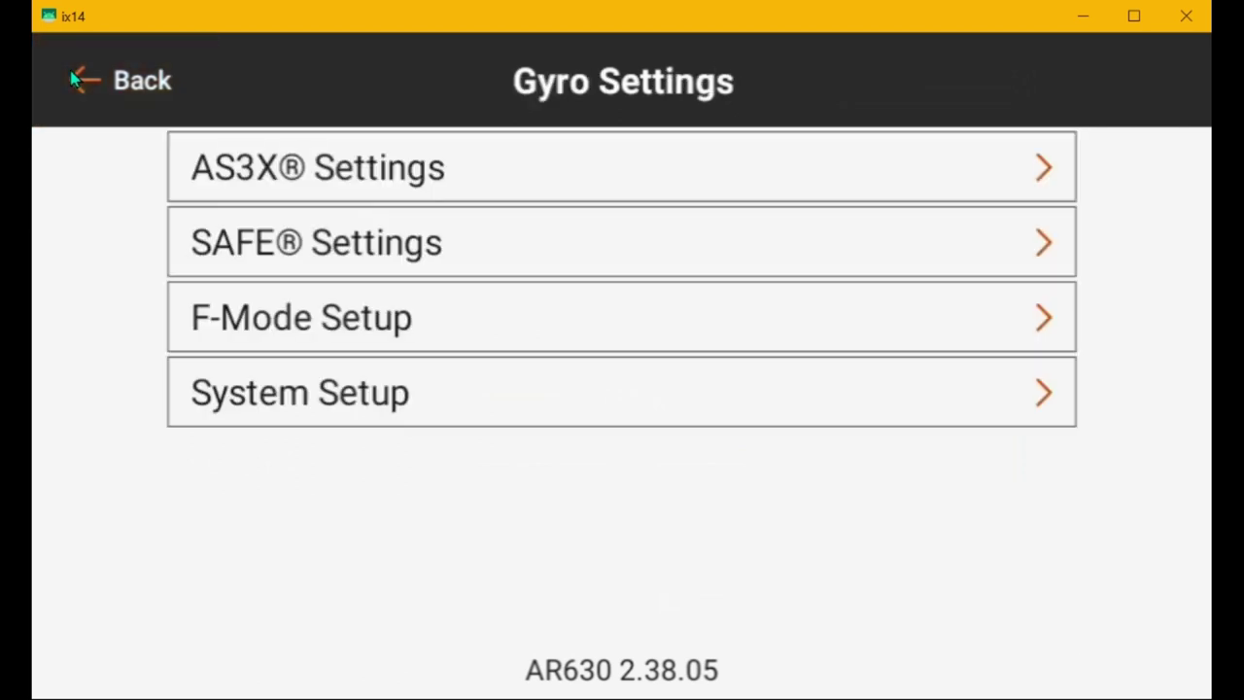
left_click(342, 322)
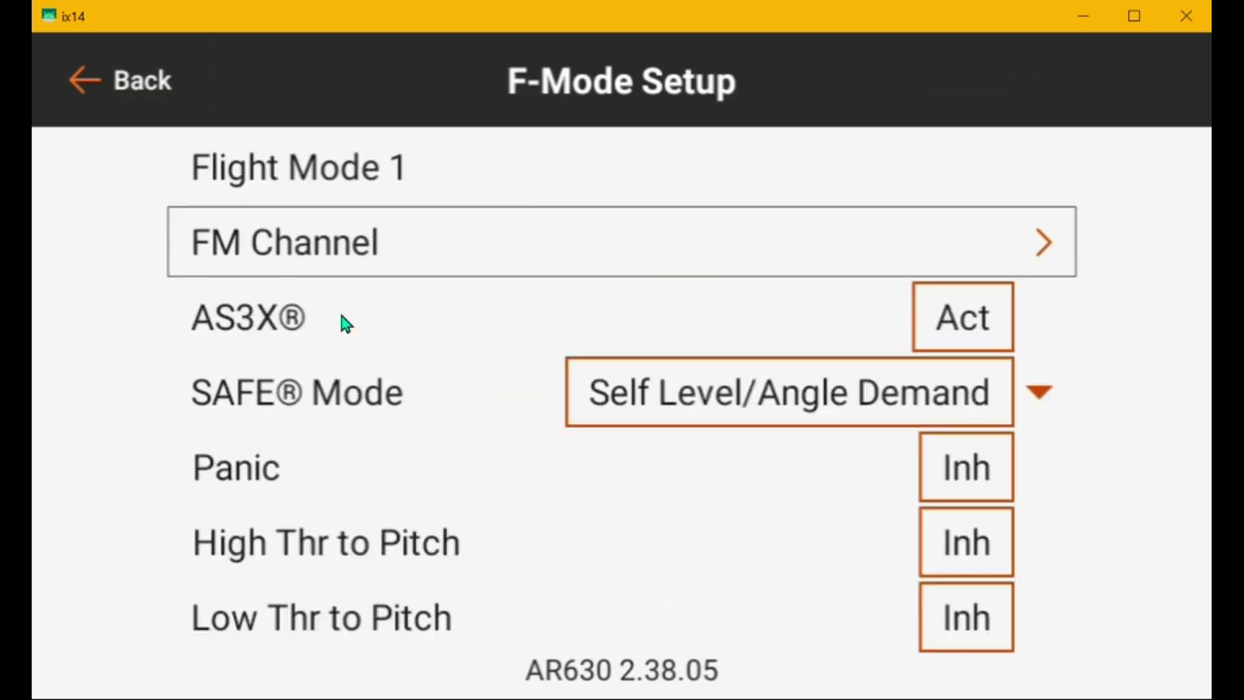
left_click(903, 247)
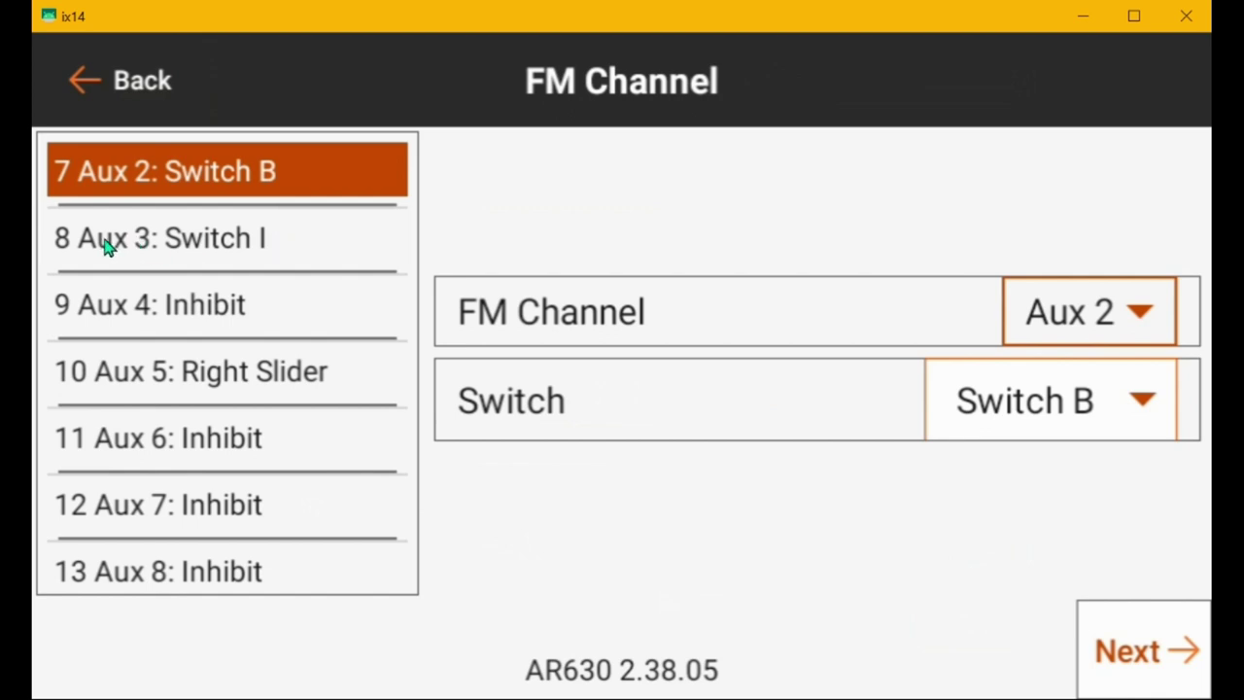
left_click(82, 81)
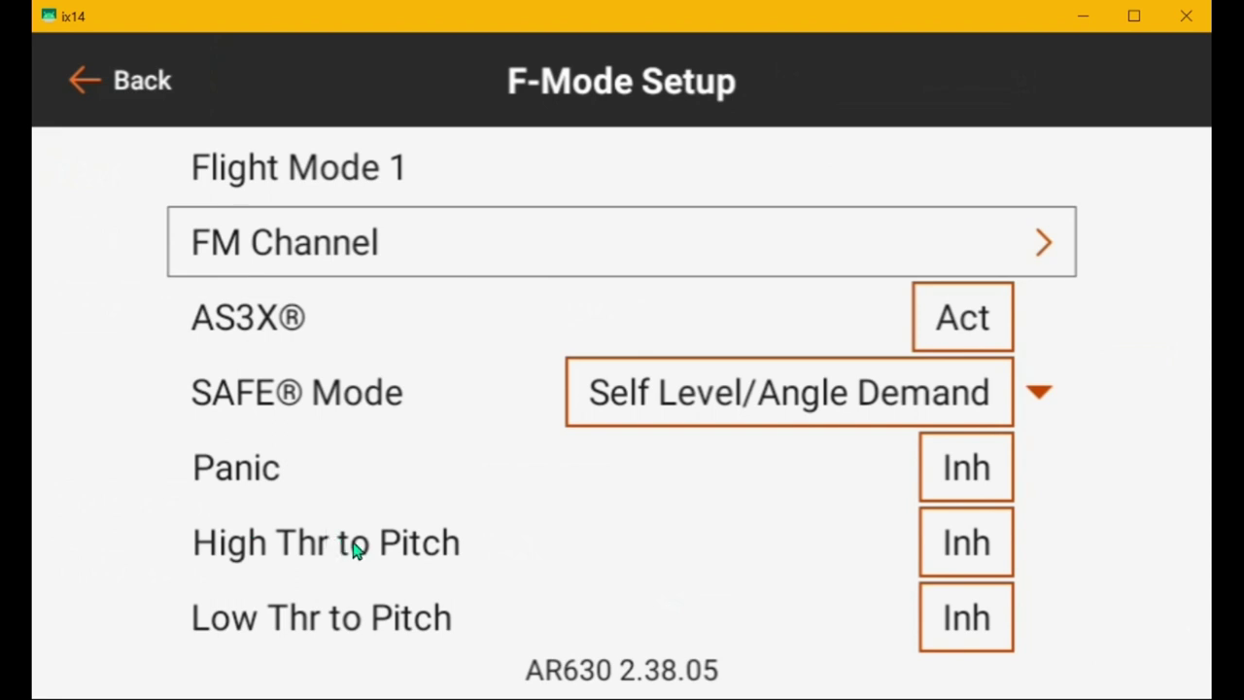
Step: Review the AS3X, SAFE, Panic and throttle-to-pitch options in F-Mode Setup and return to Gyro Settings
left_click(972, 628)
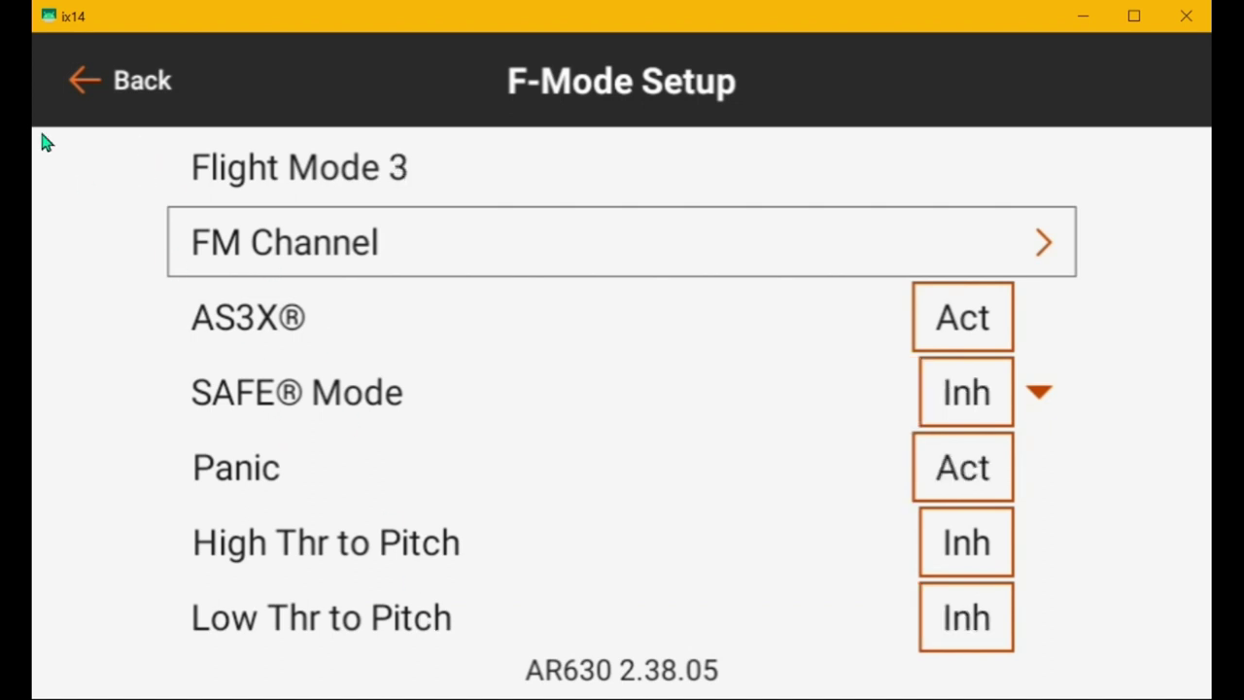
left_click(82, 86)
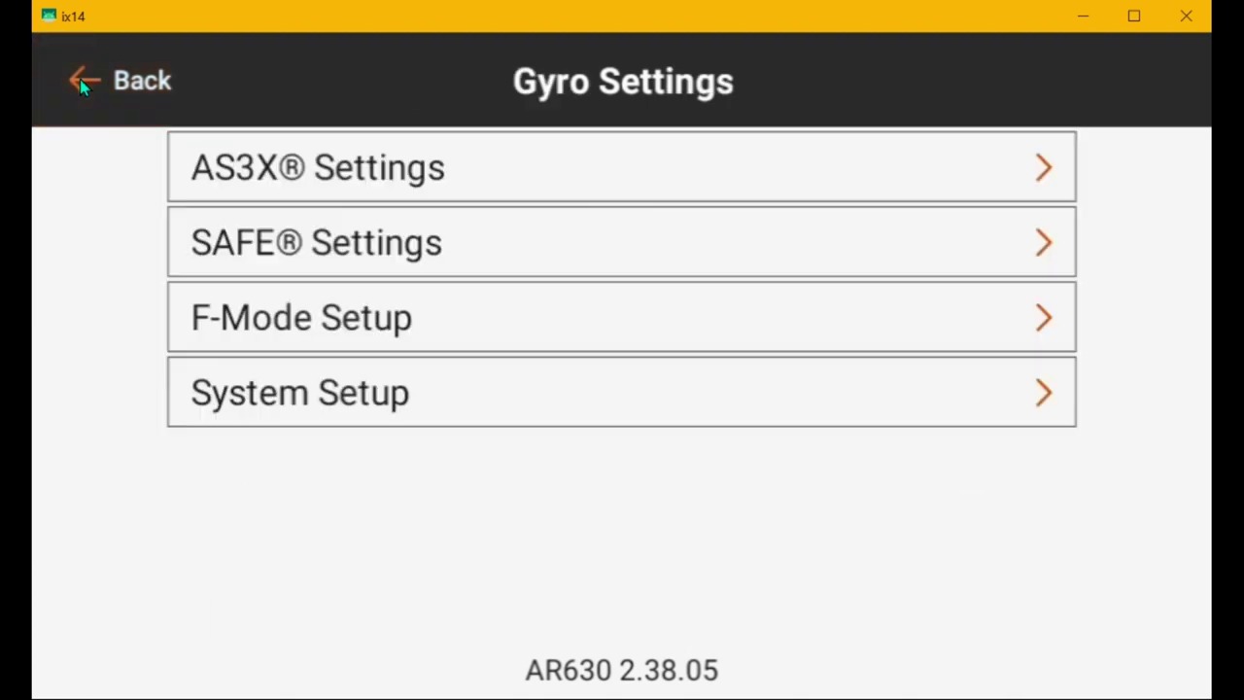
Step: Apply Relearn Servo Settings from System Setup and complete it
left_click(328, 401)
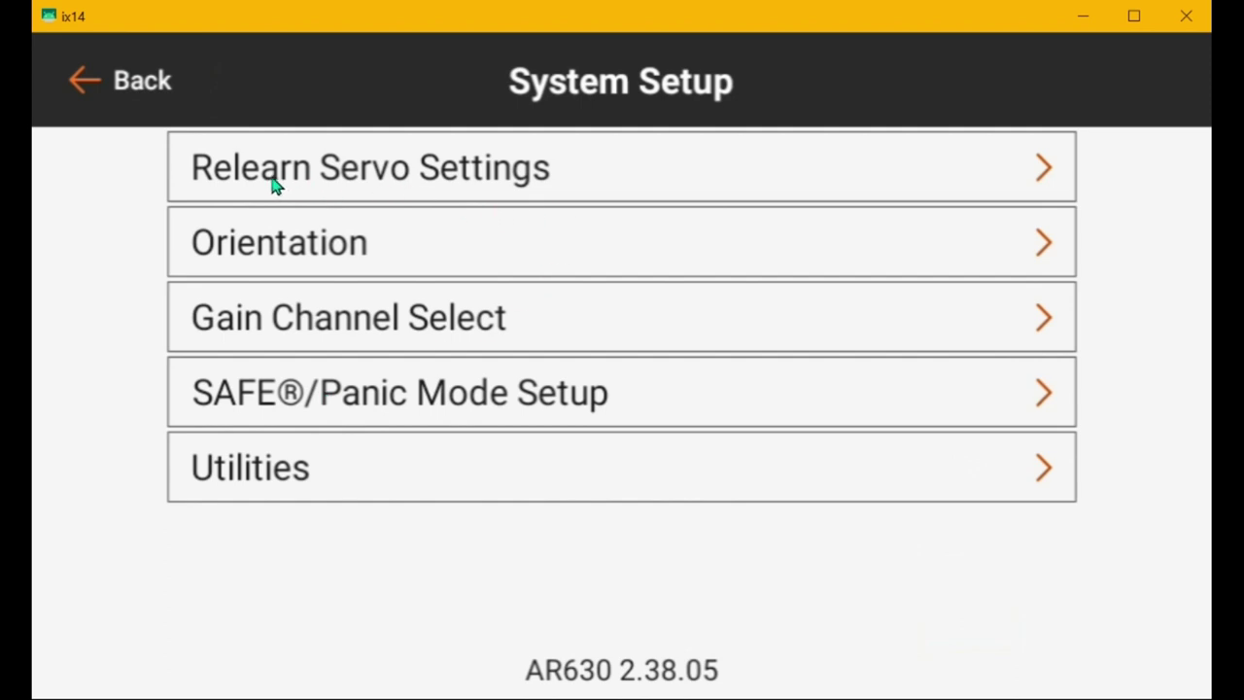
left_click(320, 171)
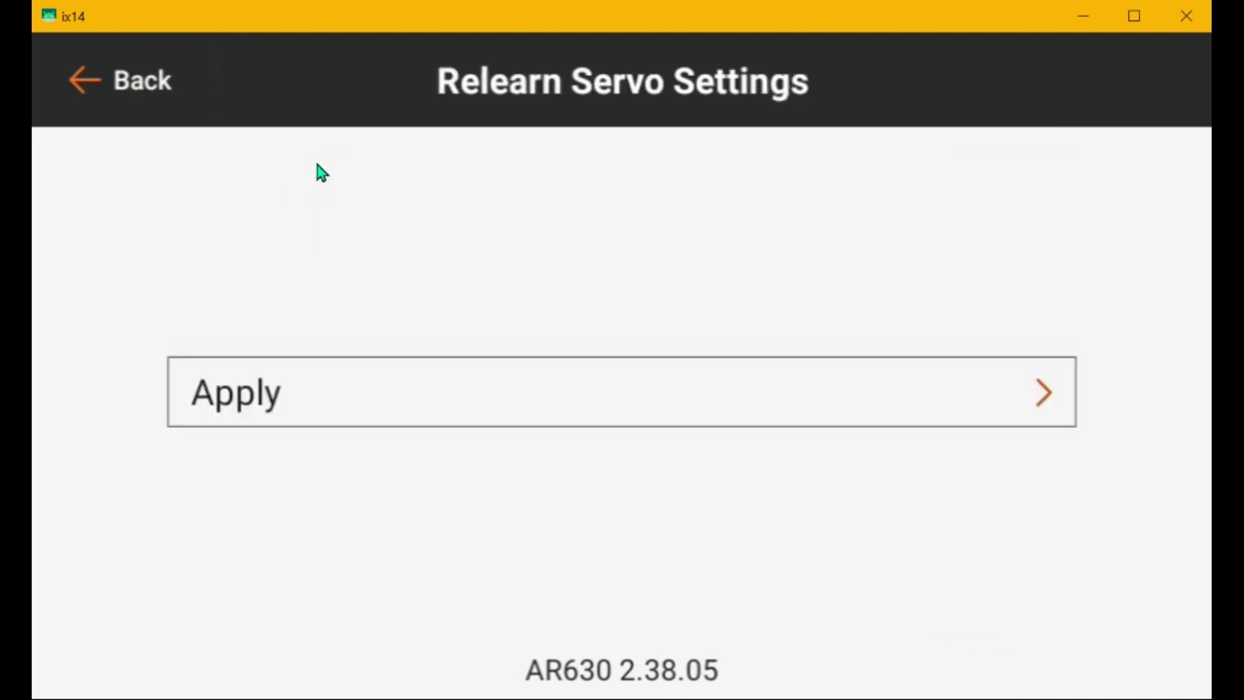
left_click(243, 398)
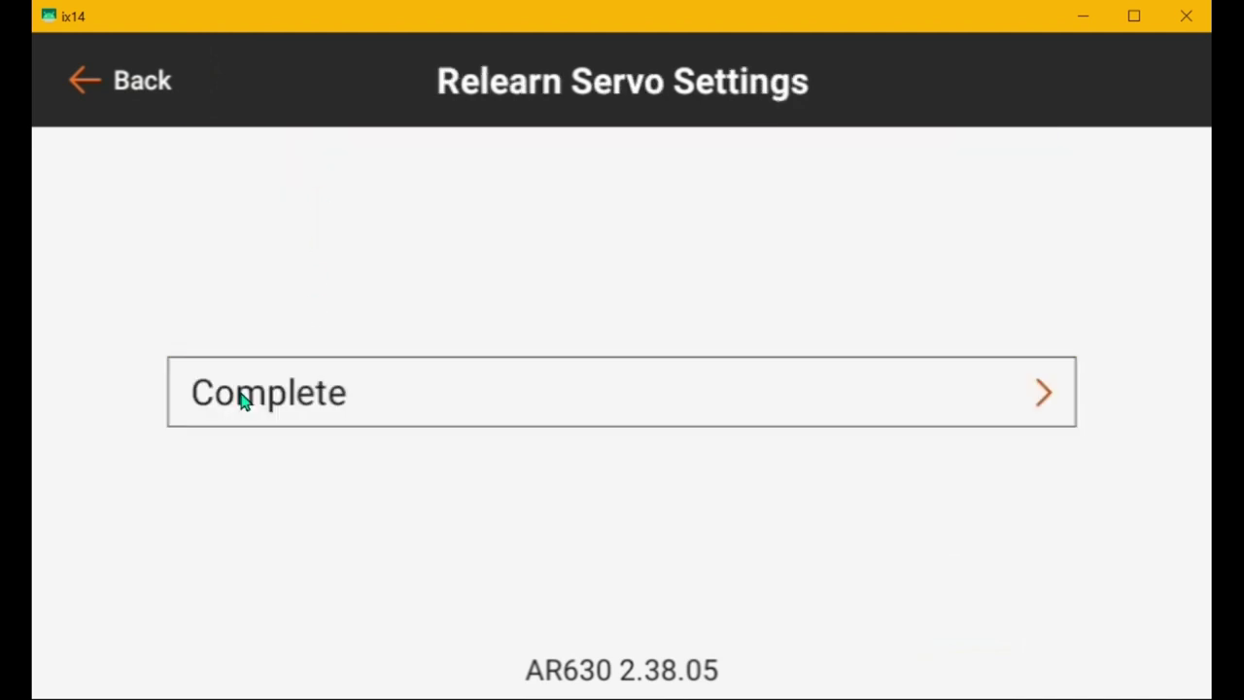
left_click(279, 397)
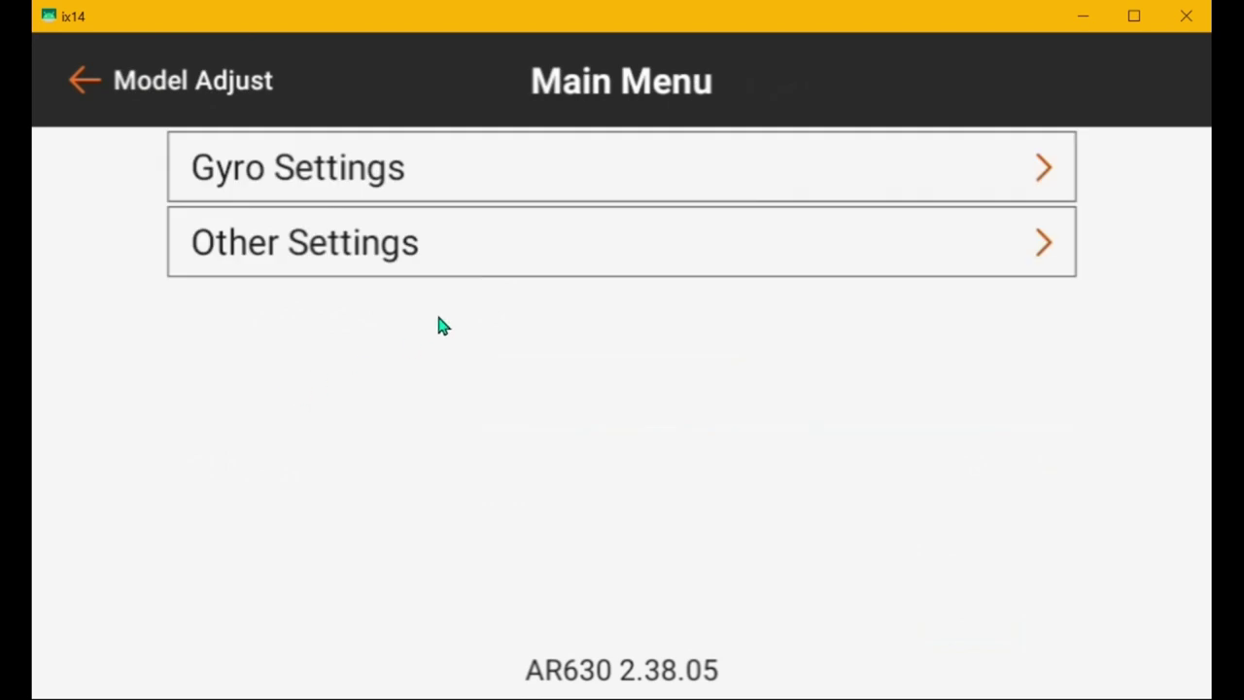
Step: Check the receiver's Other Settings page and go back into Gyro Settings
left_click(262, 249)
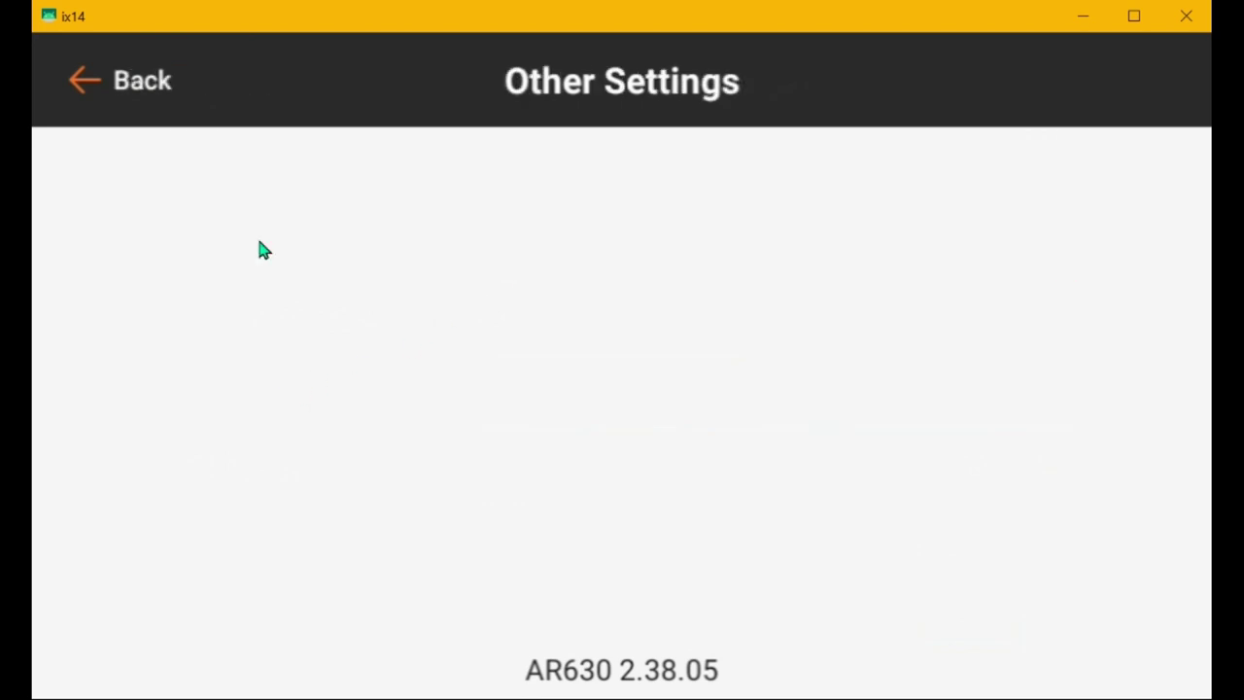
left_click(84, 76)
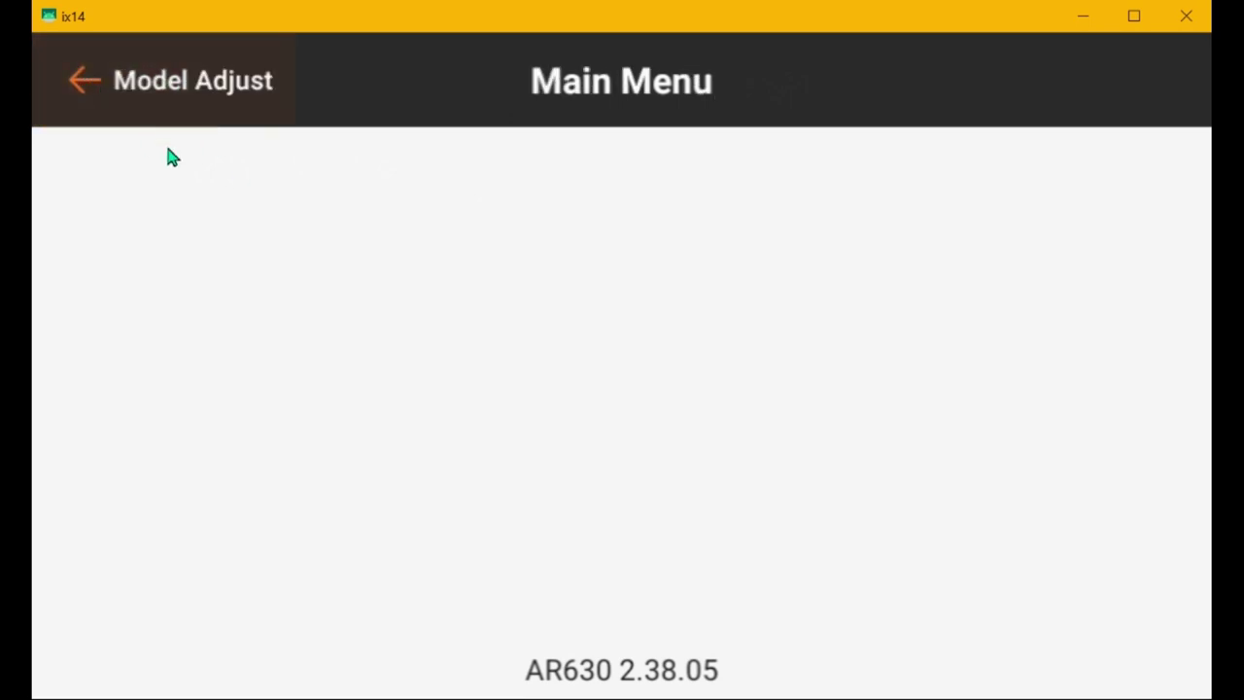
left_click(258, 165)
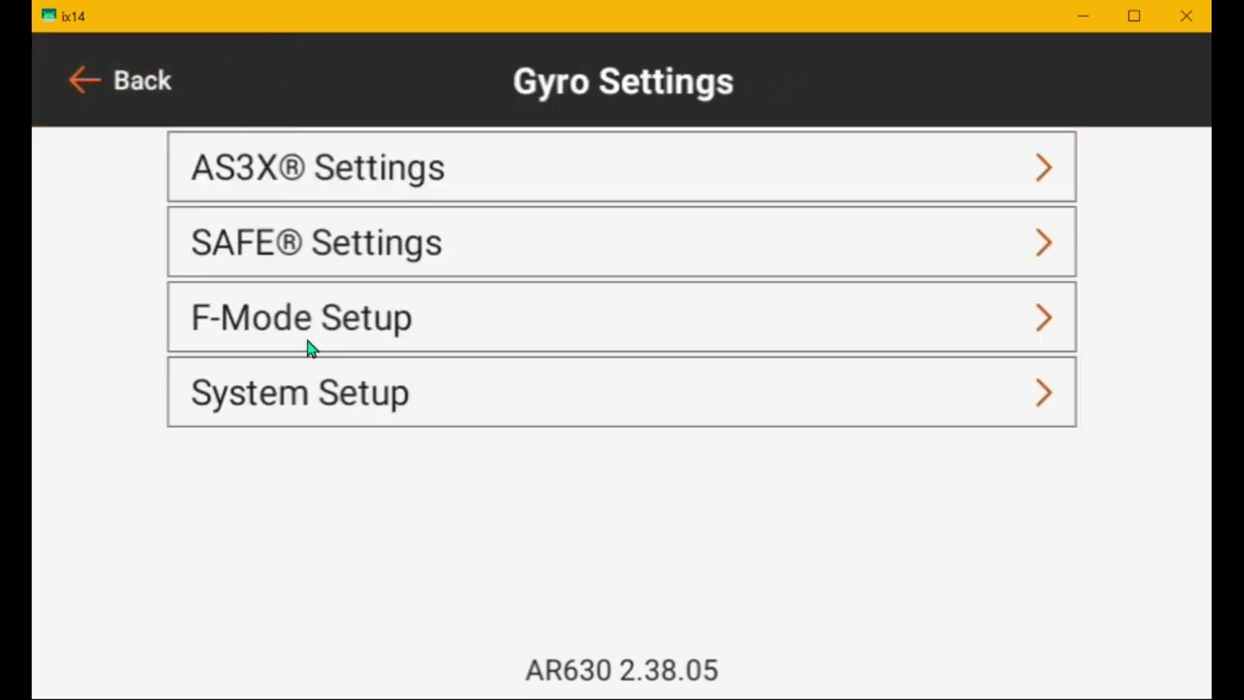
Step: Check the AS3X and SAFE assignments under Gain Channel Select and return to System Setup
left_click(297, 391)
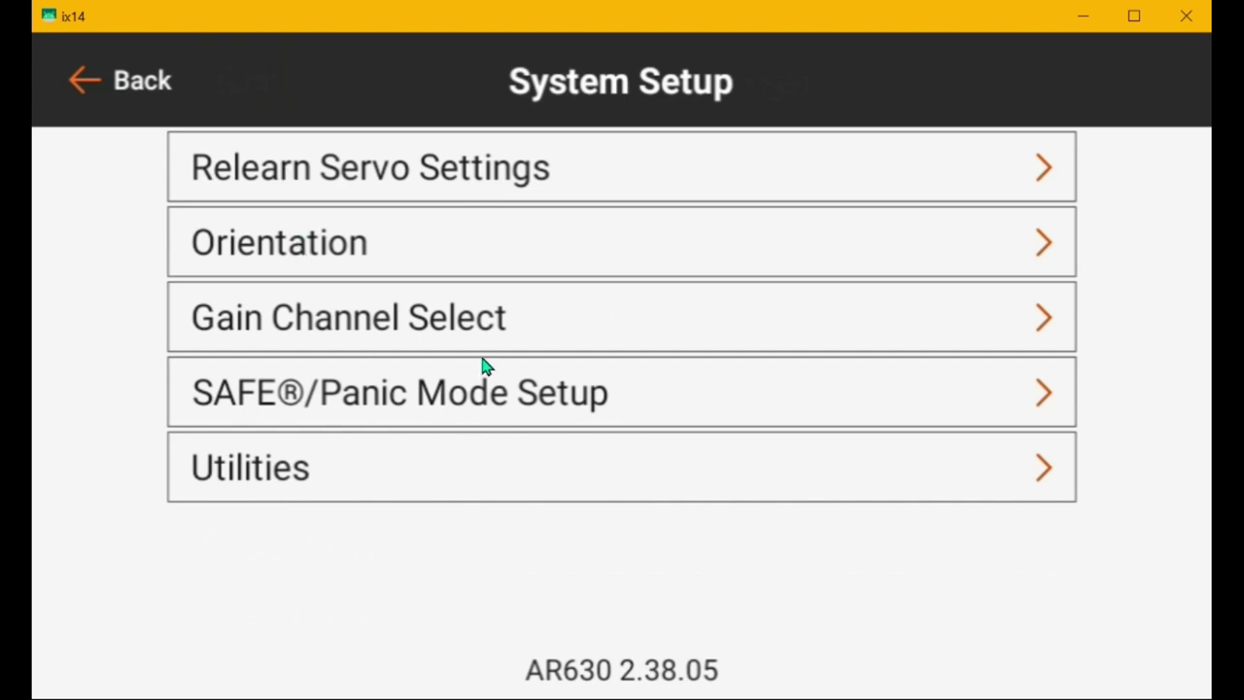
left_click(338, 321)
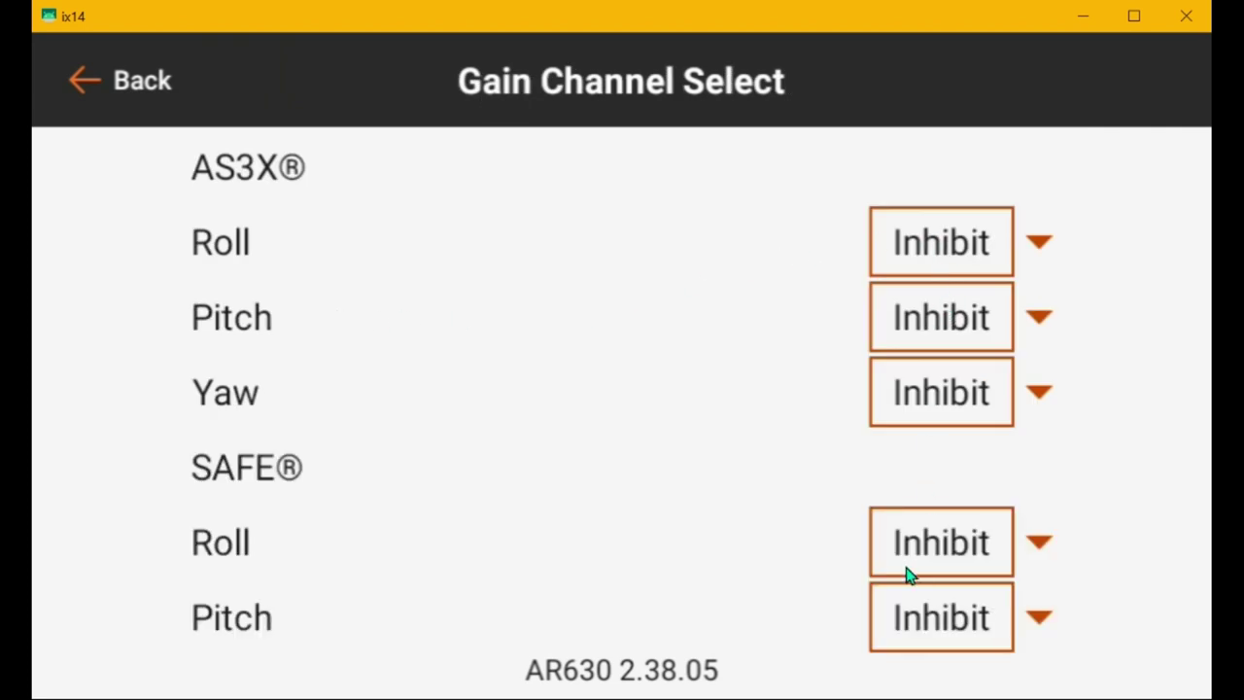
left_click(86, 82)
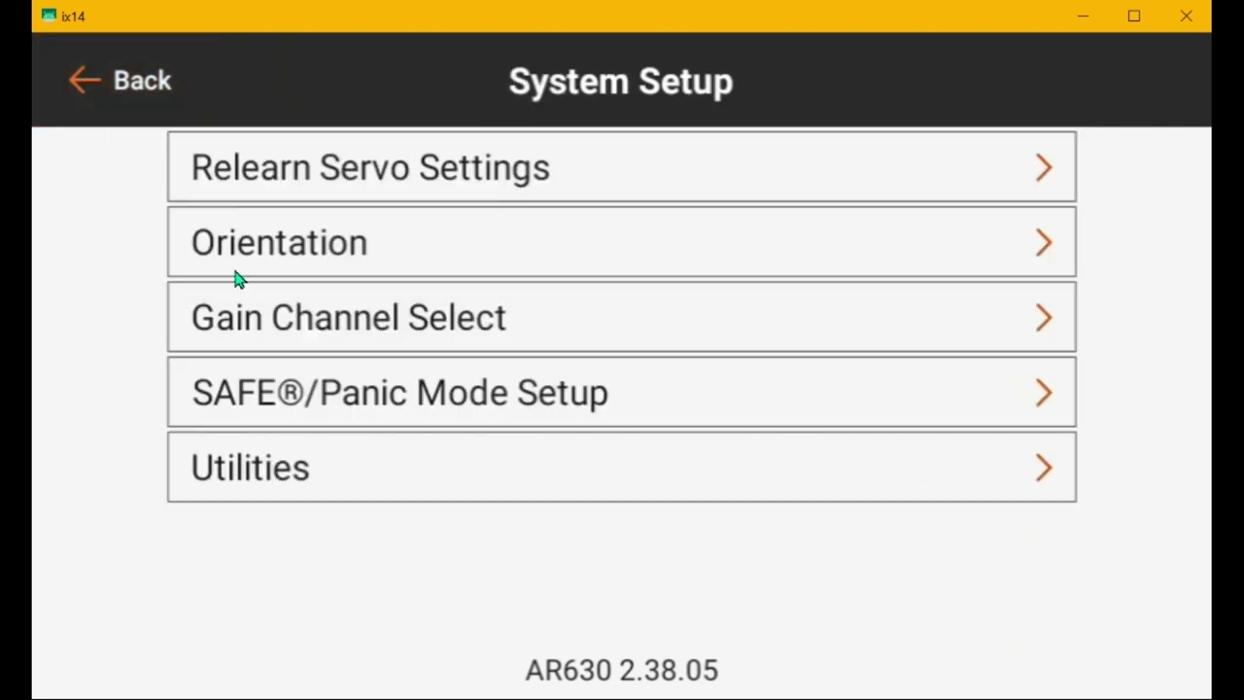
Step: Review the Panic channel, flight mode and angle limits in SAFE/Panic Mode Setup
left_click(371, 405)
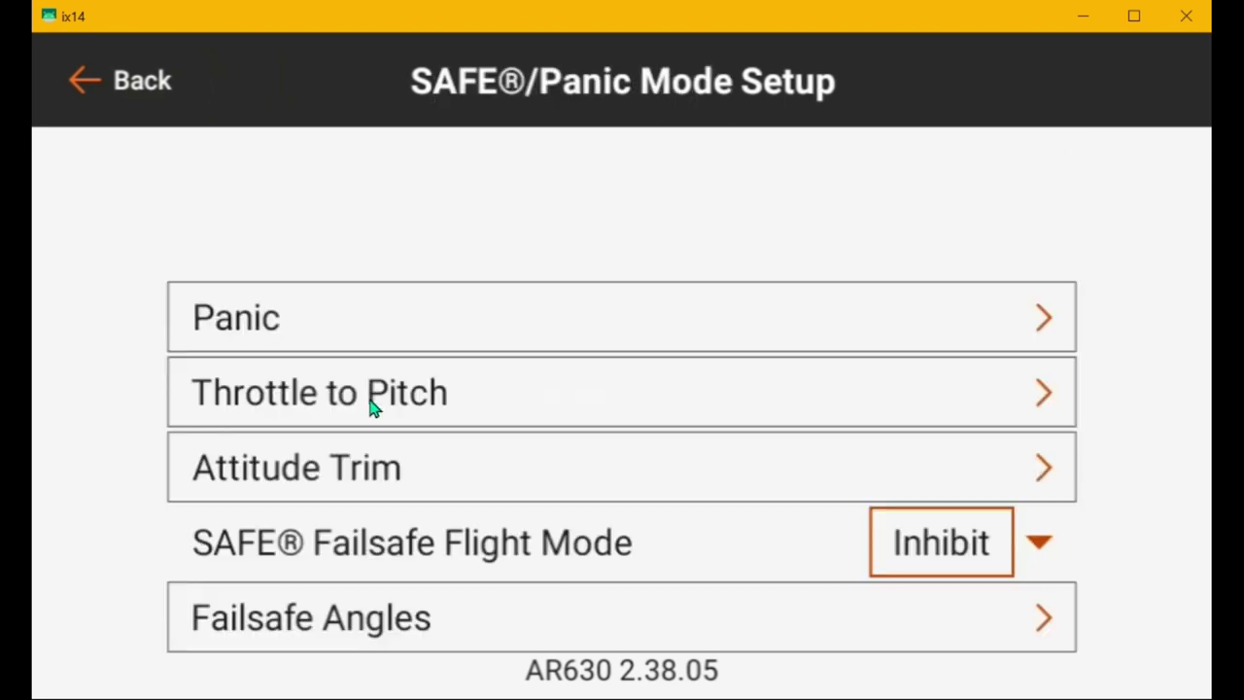
left_click(570, 334)
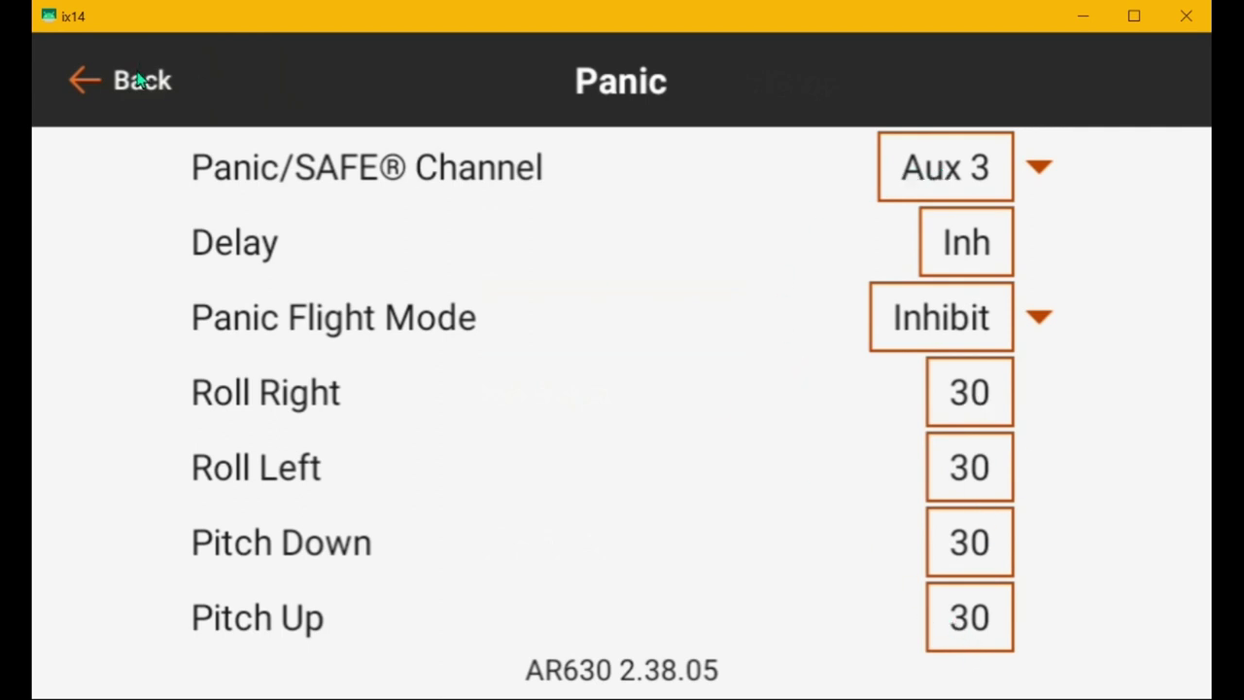
left_click(80, 85)
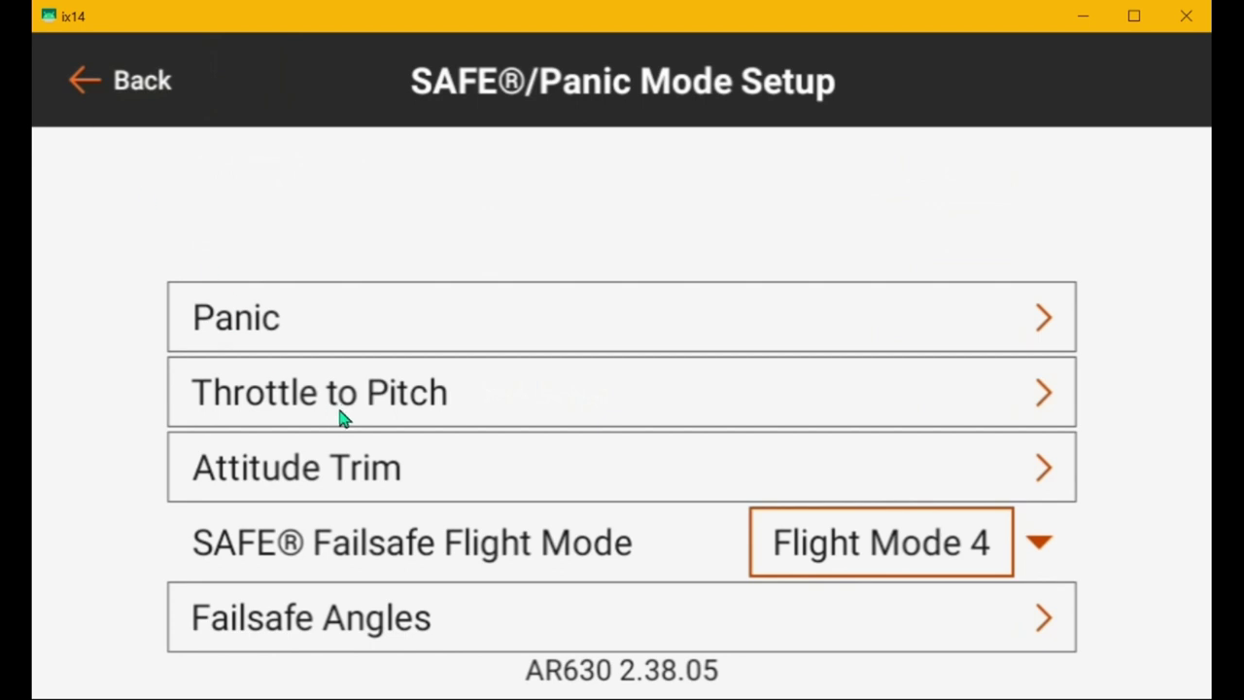
Step: Review the SAFE Throttle to Pitch thresholds and angles and the Attitude Trim roll and pitch values
left_click(432, 397)
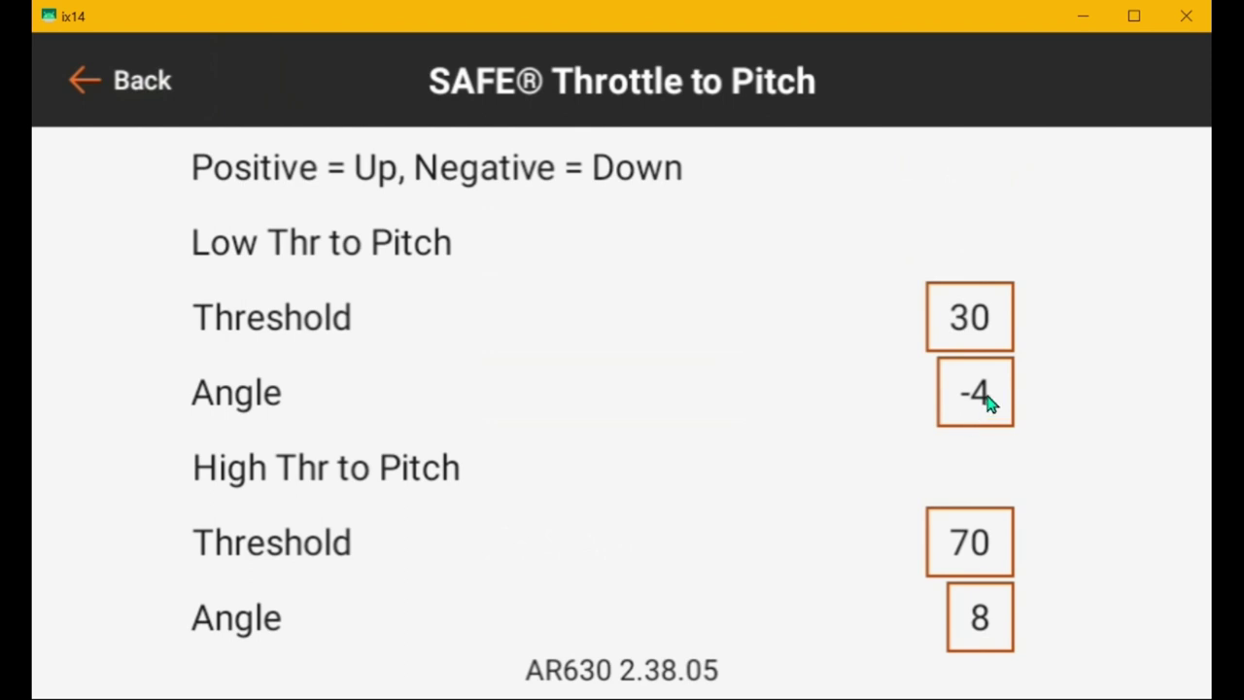
left_click(79, 80)
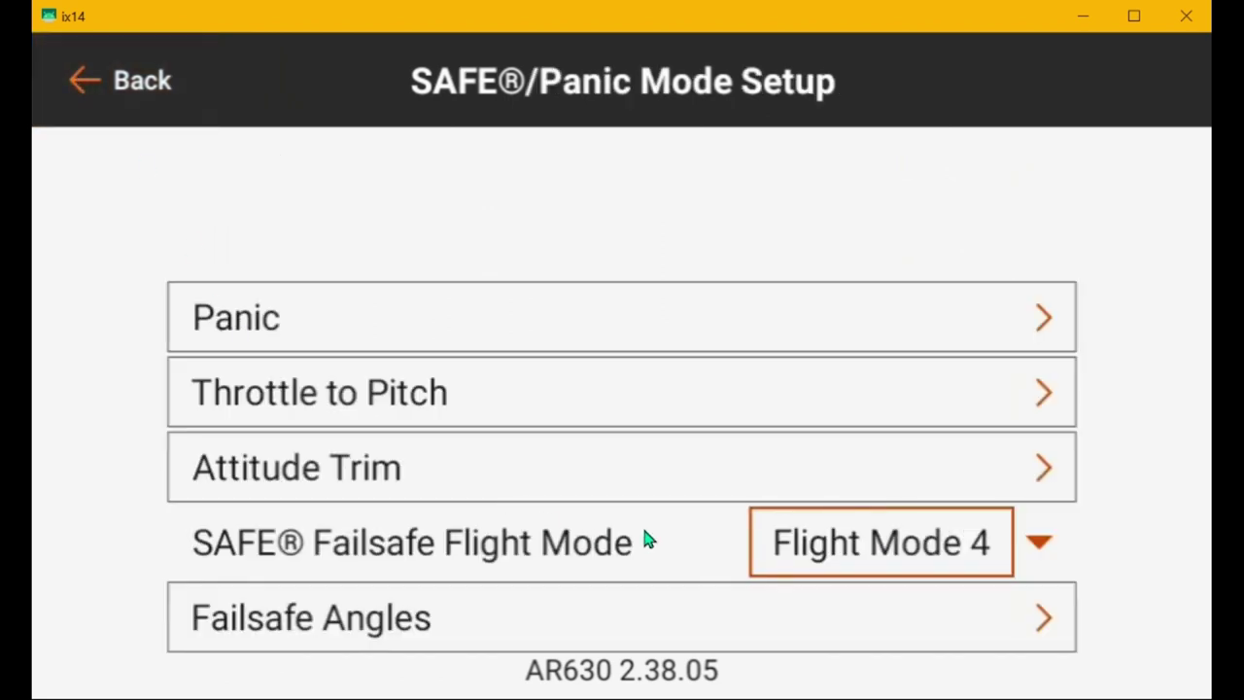
left_click(316, 478)
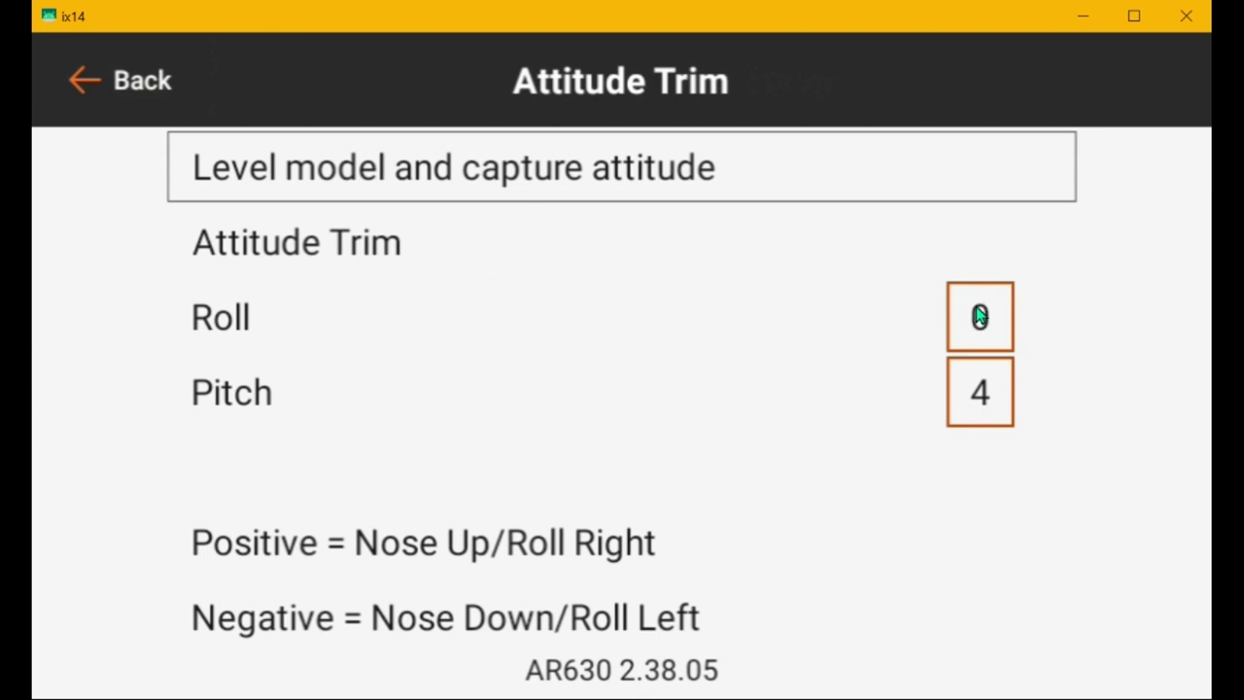
left_click(77, 82)
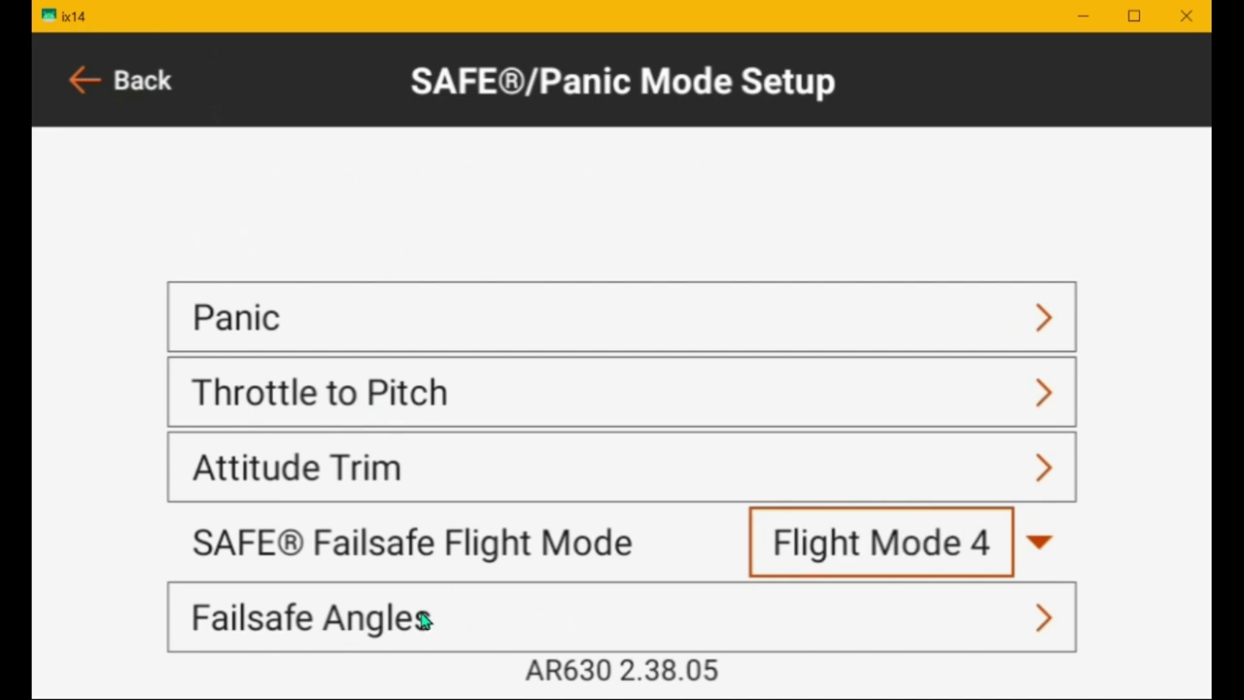
Step: Check the roll and pitch Failsafe Angles and return to System Setup
left_click(326, 625)
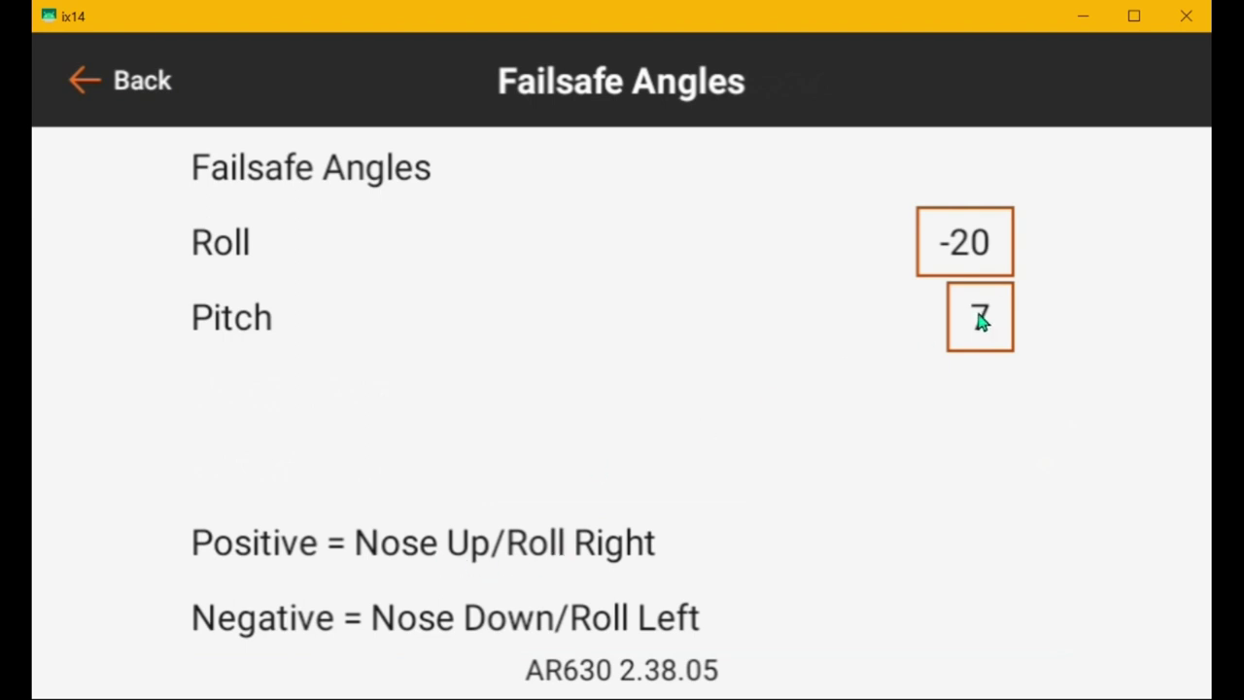
left_click(81, 82)
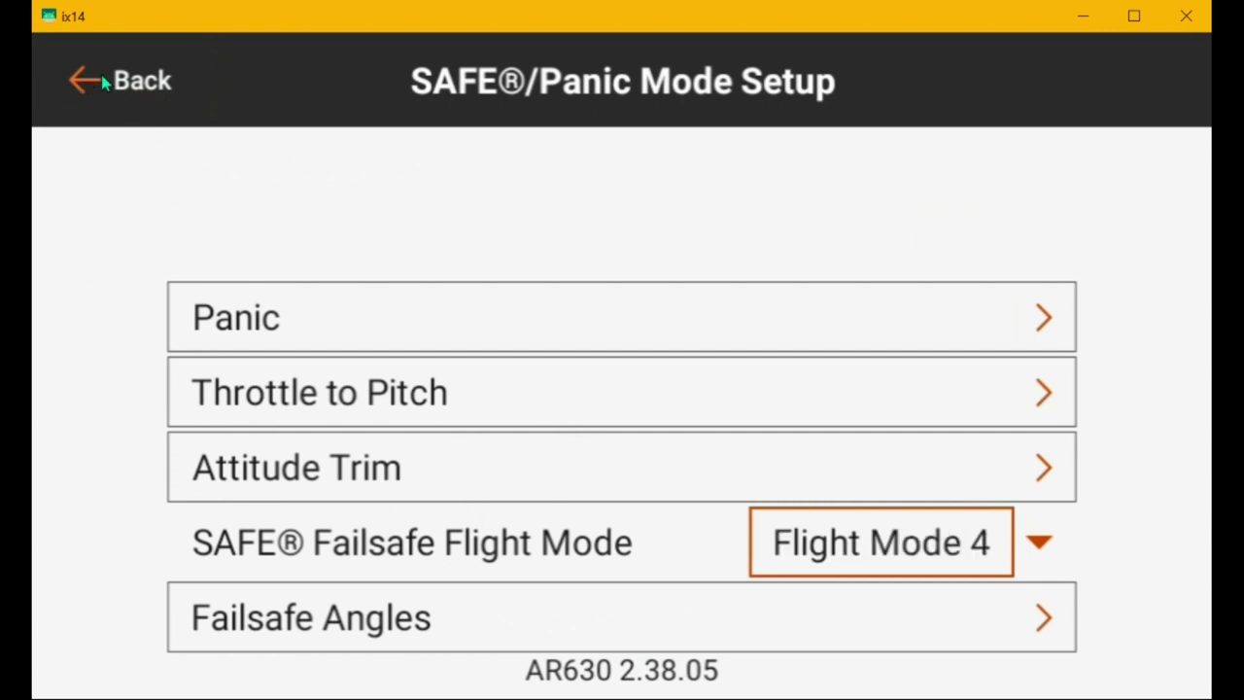
left_click(78, 83)
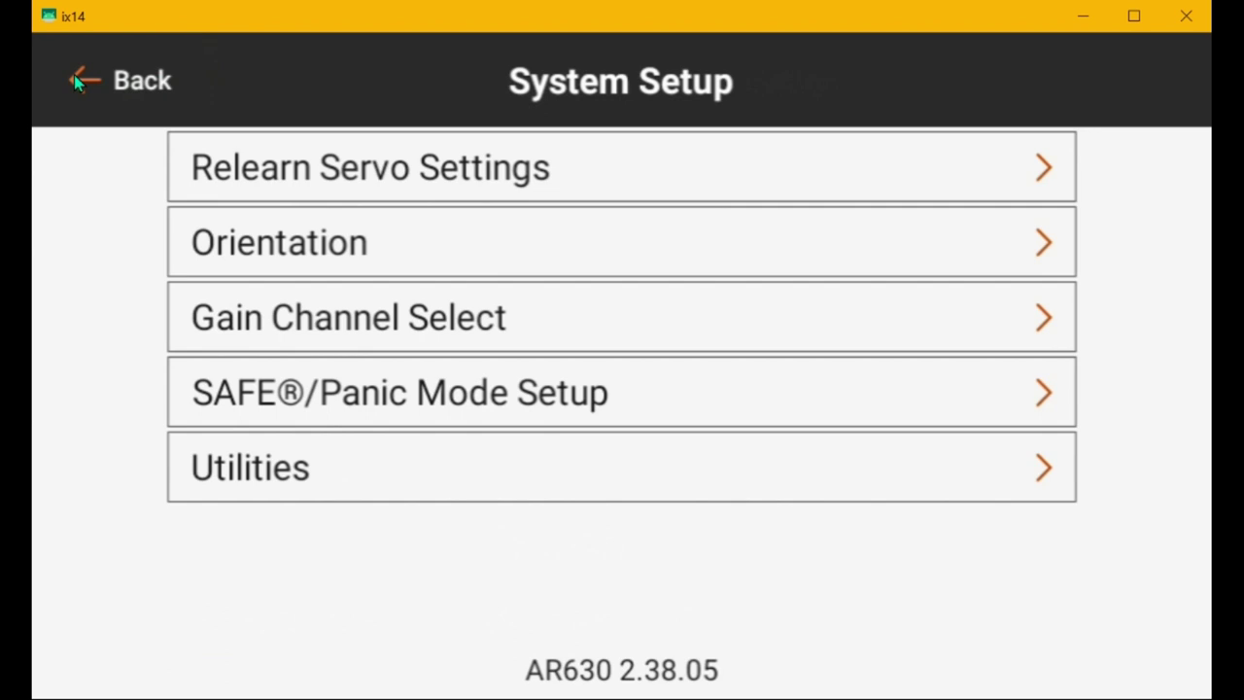
Step: Check the enabled flight modes in Utilities and return to Model Adjust
left_click(275, 464)
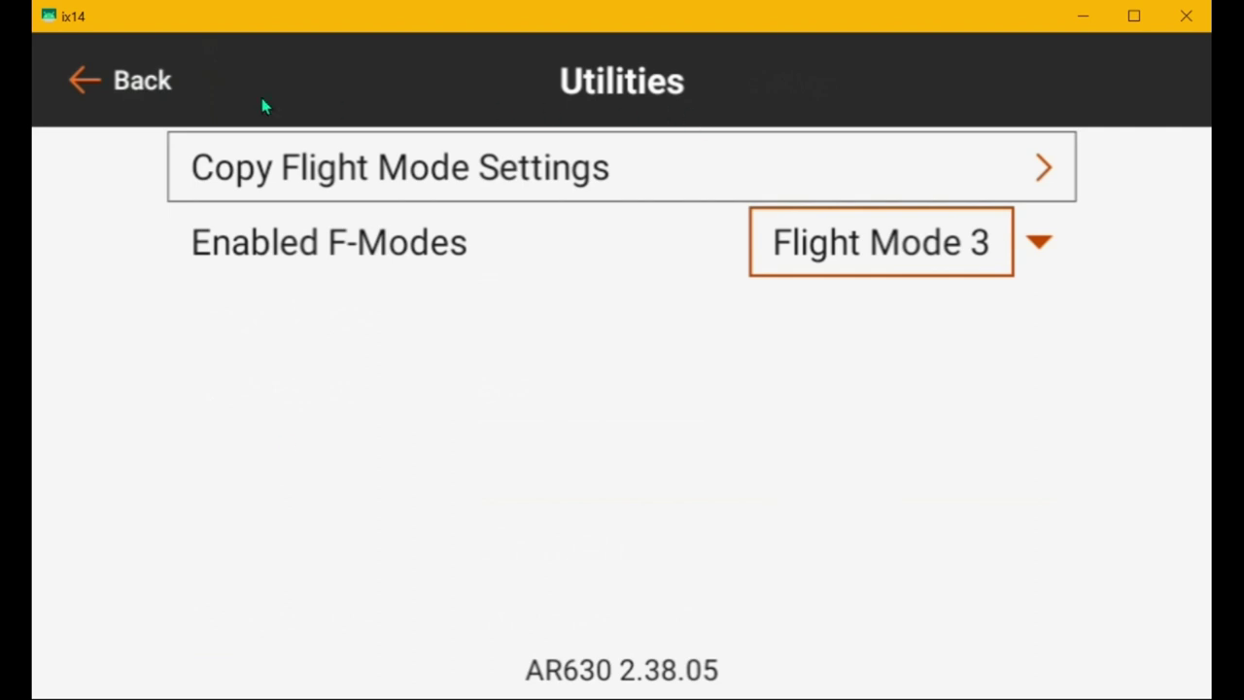
left_click(83, 81)
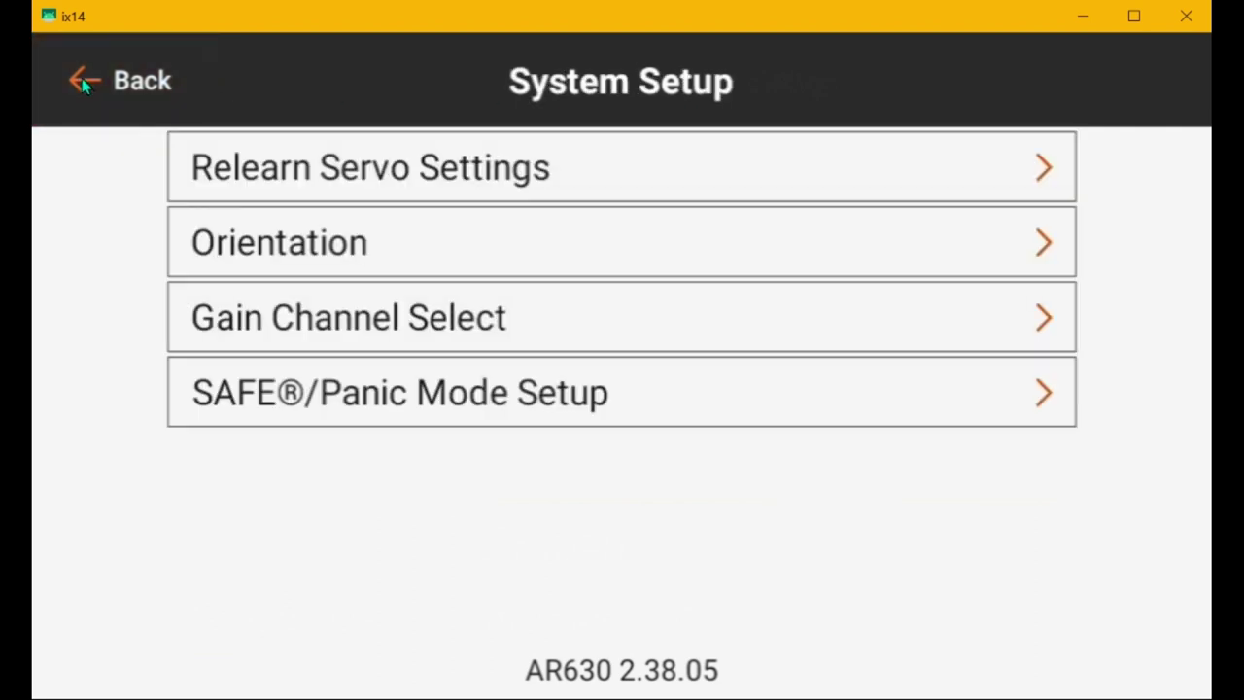
left_click(80, 81)
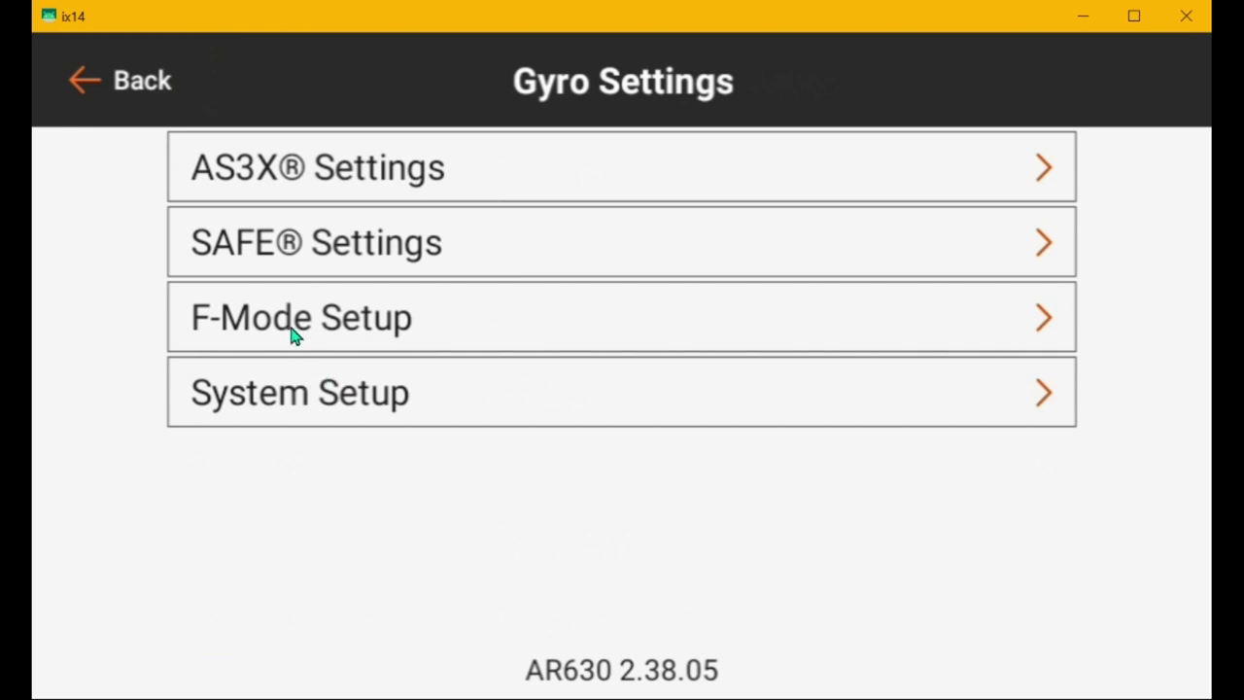
left_click(82, 82)
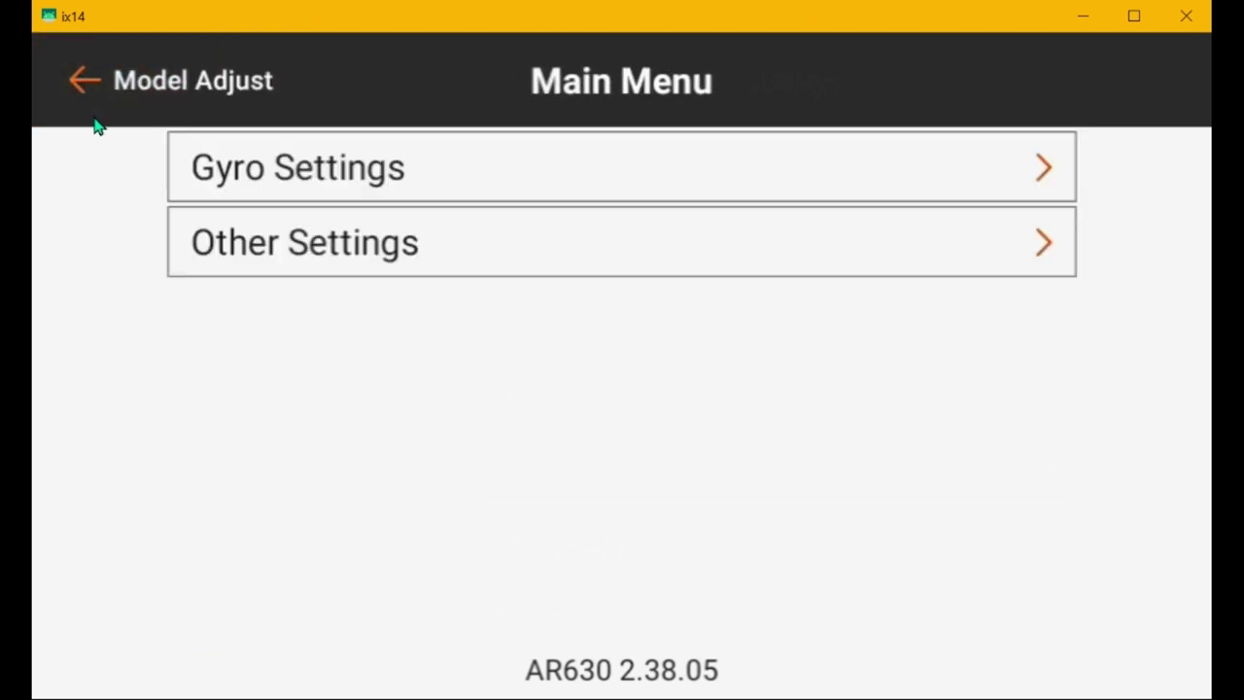
left_click(78, 72)
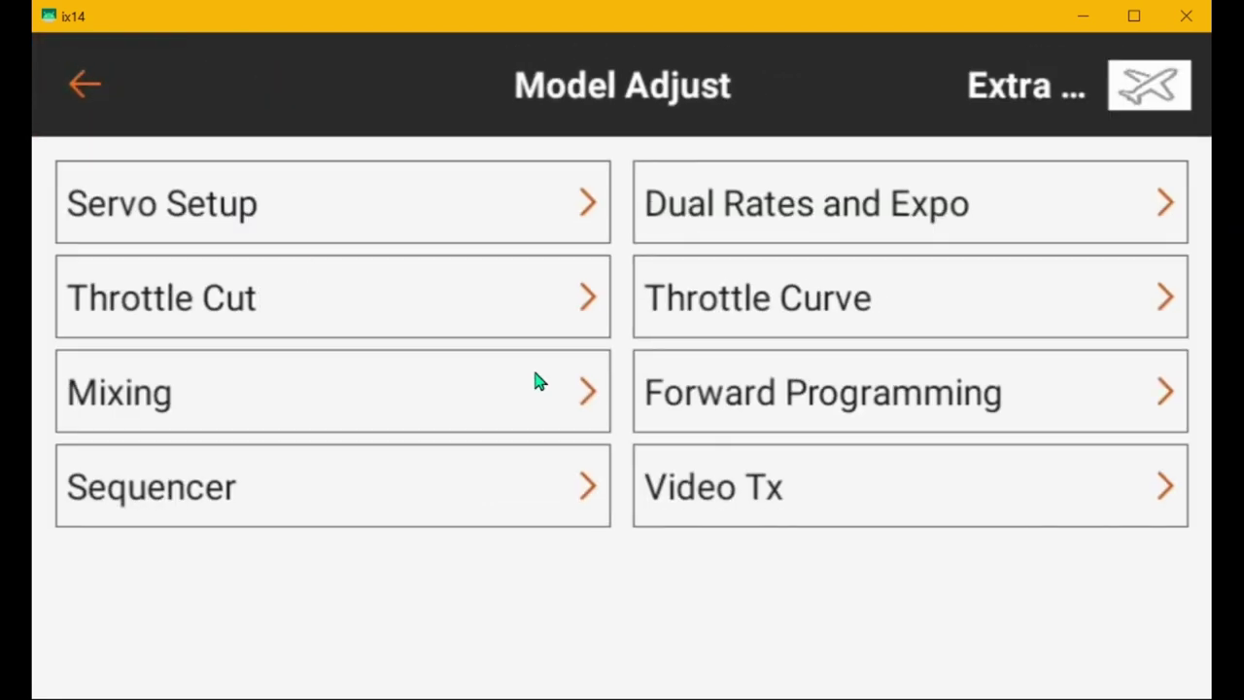
Step: Reopen Forward Programming to review the failsafe, bind, reset and backup options in Other Settings, and return to Model Adjust
left_click(714, 401)
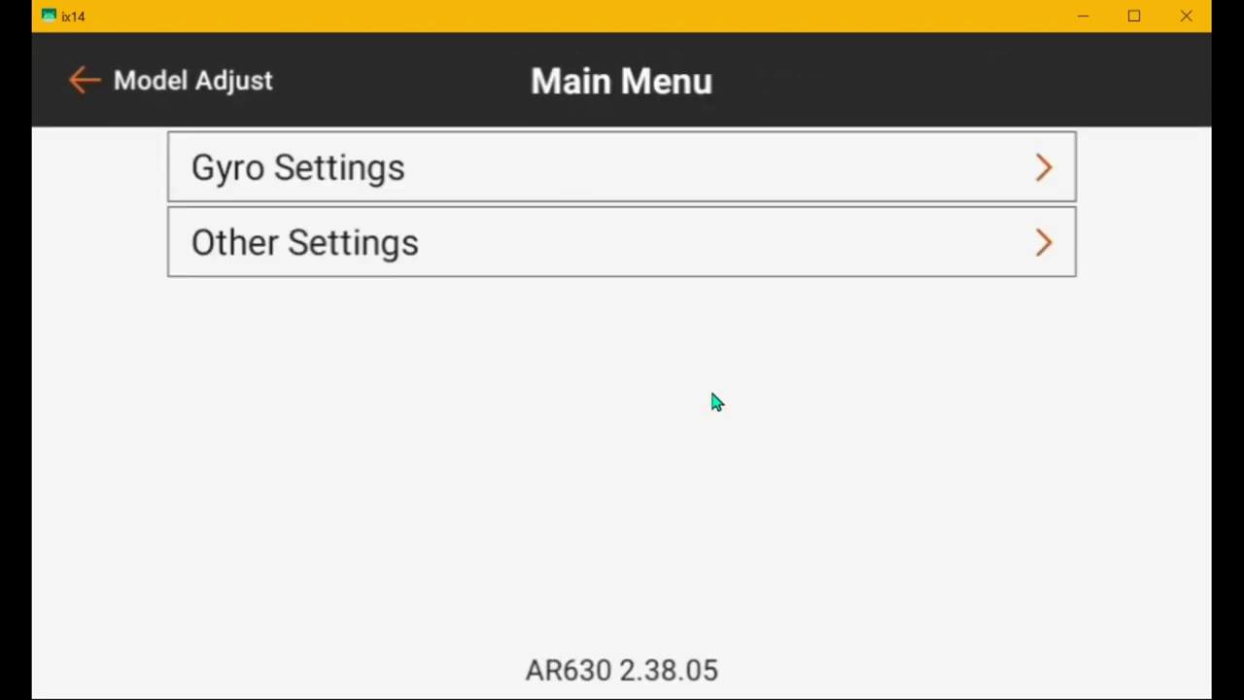
left_click(300, 247)
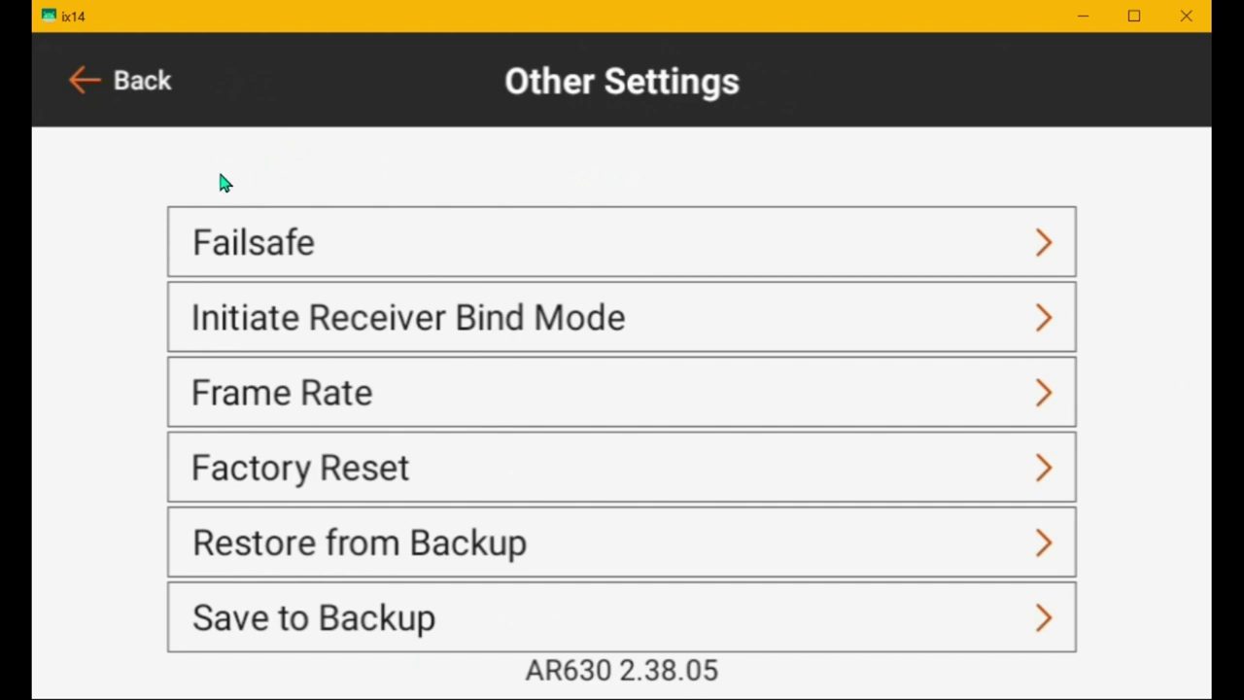
left_click(80, 84)
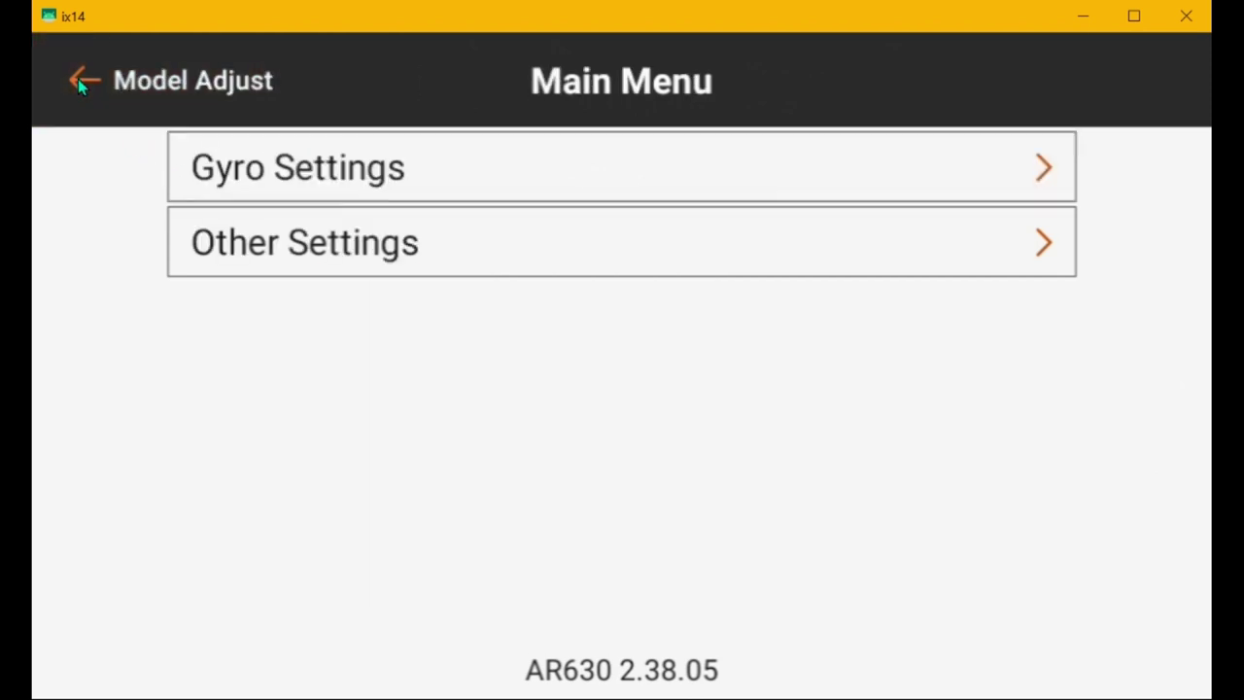
left_click(78, 83)
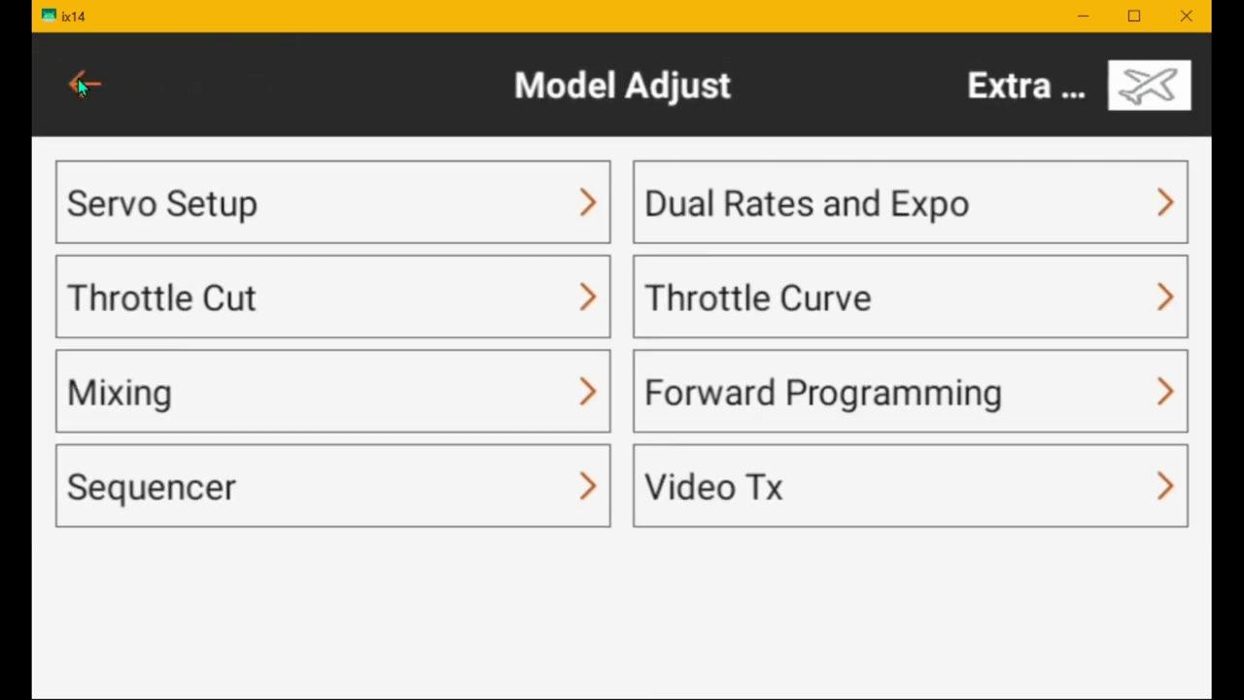
Step: Check the switch assignments of the gear and auxiliary channels in Model Setup's Channel Assign, and return to Model Setup
left_click(80, 84)
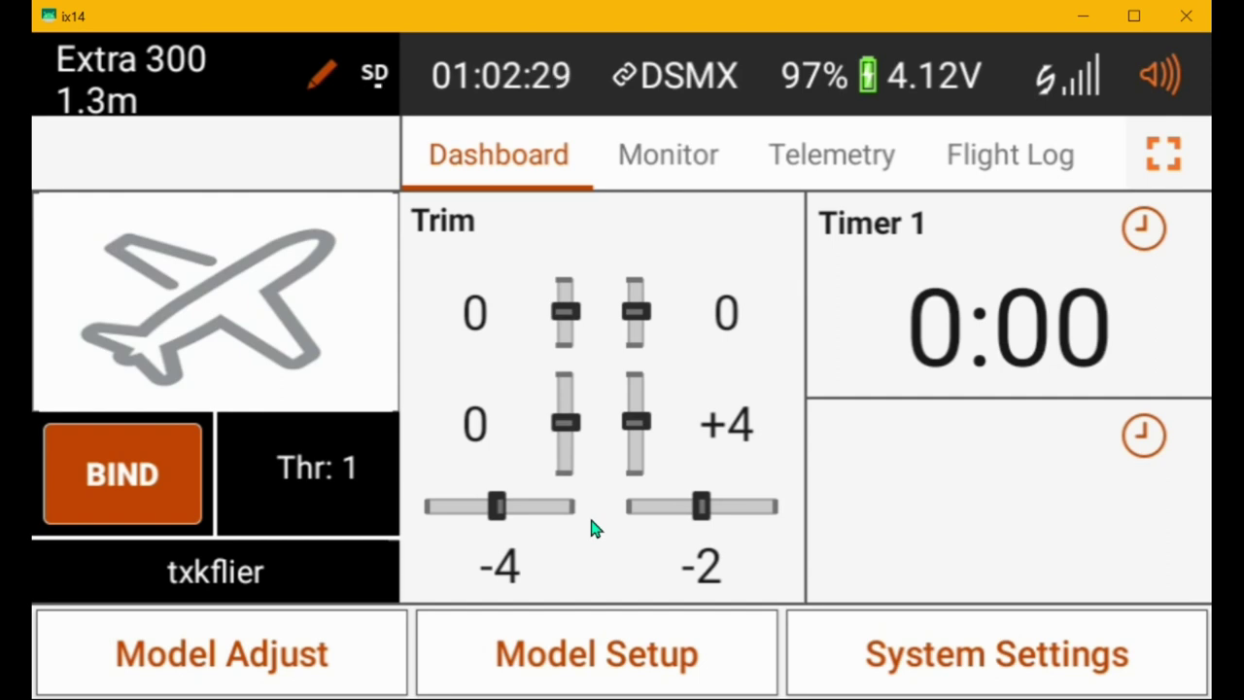
left_click(593, 658)
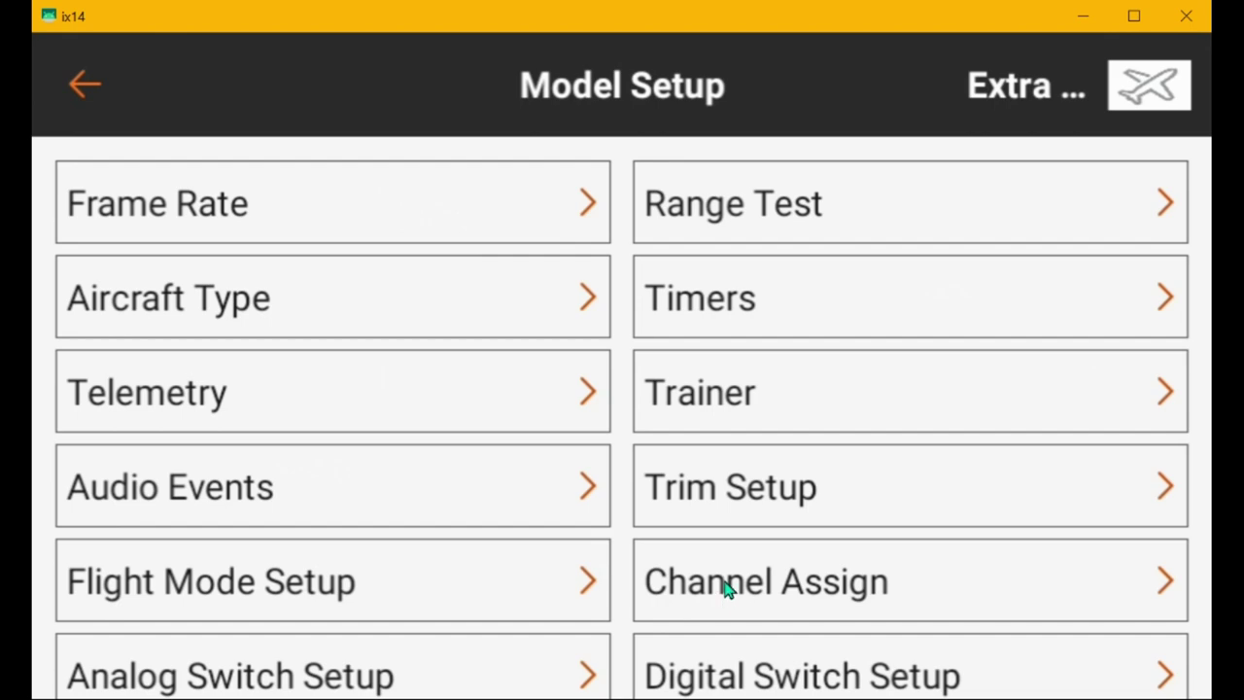
left_click(727, 587)
left_click(788, 509)
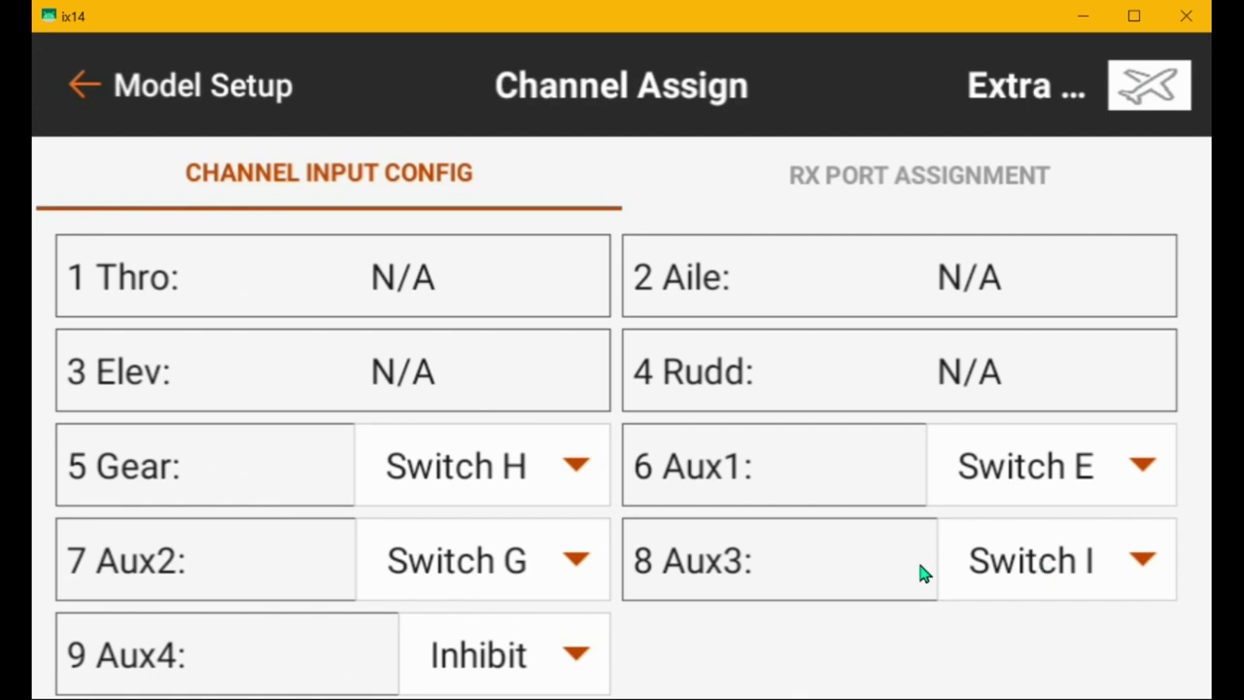
left_click(84, 87)
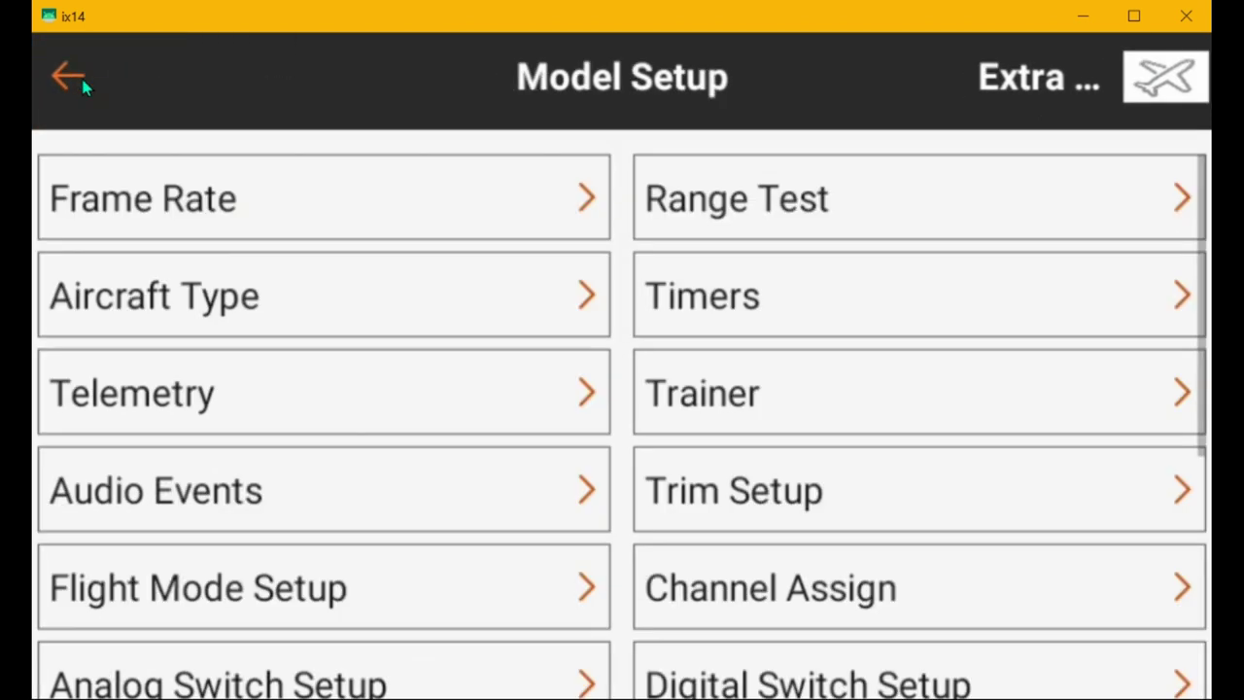
Step: Review the aileron, elevator and rudder dual rates, expo and switch assignment in Model Adjust's Dual Rates and Expo, and return to Model Adjust
left_click(73, 79)
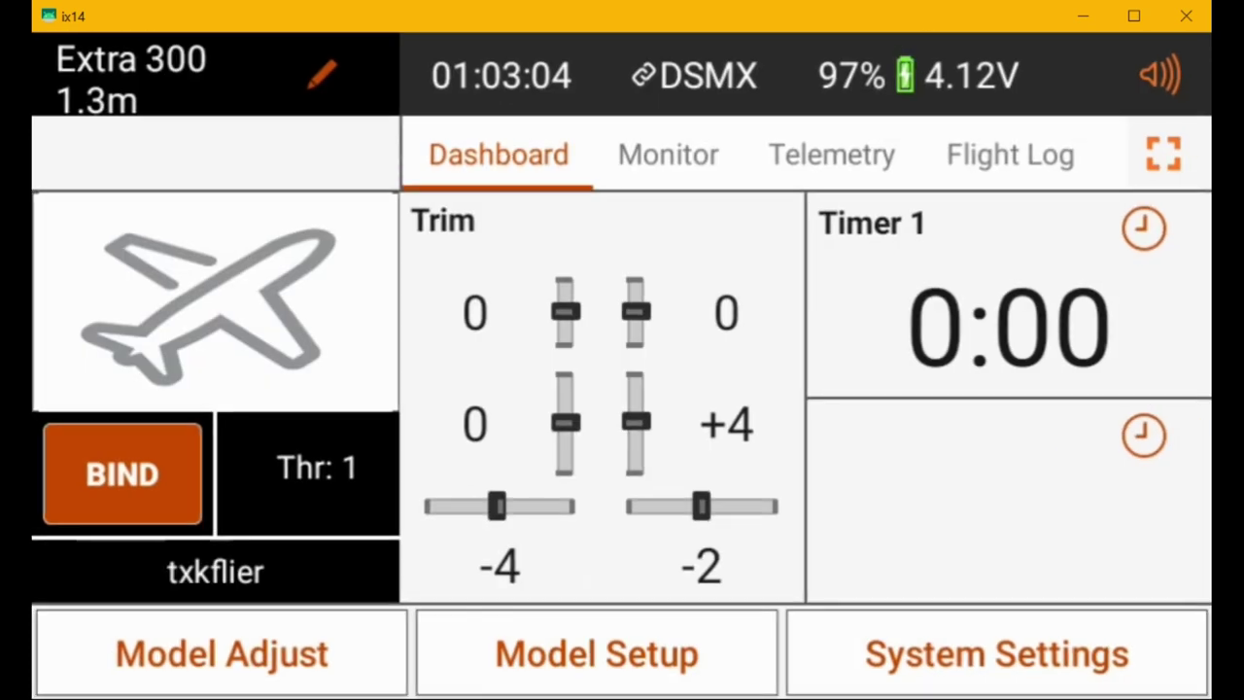
left_click(211, 667)
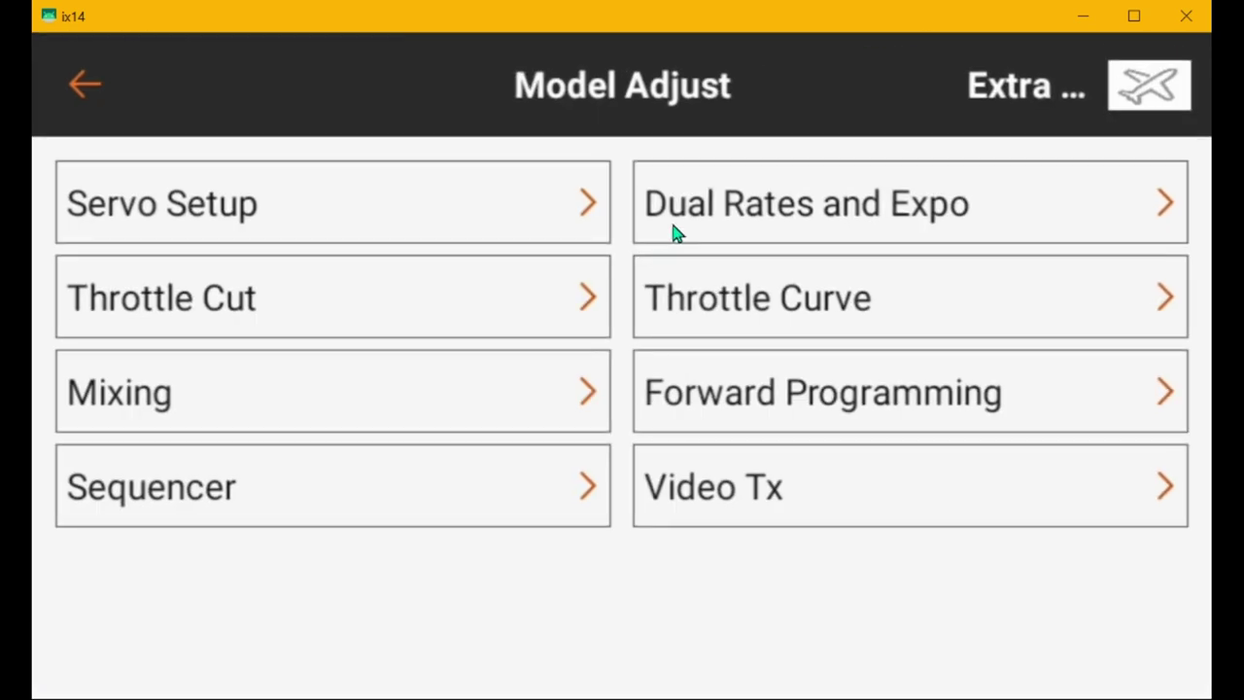
left_click(739, 204)
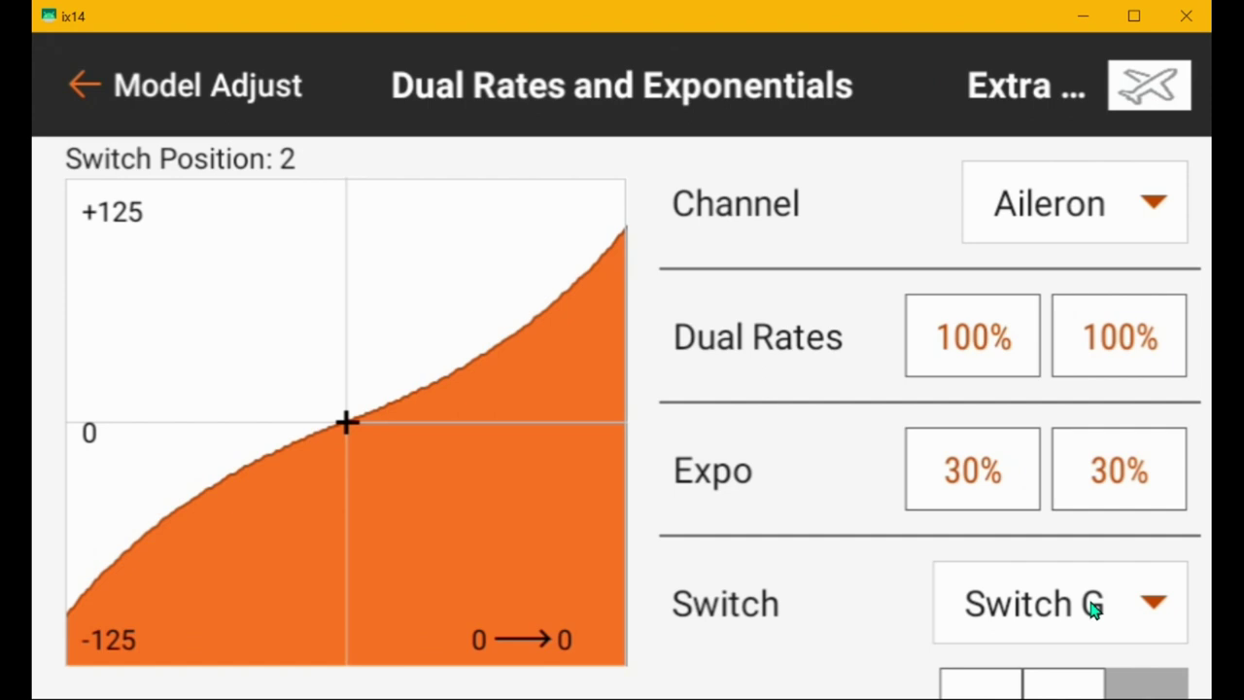
left_click(1078, 209)
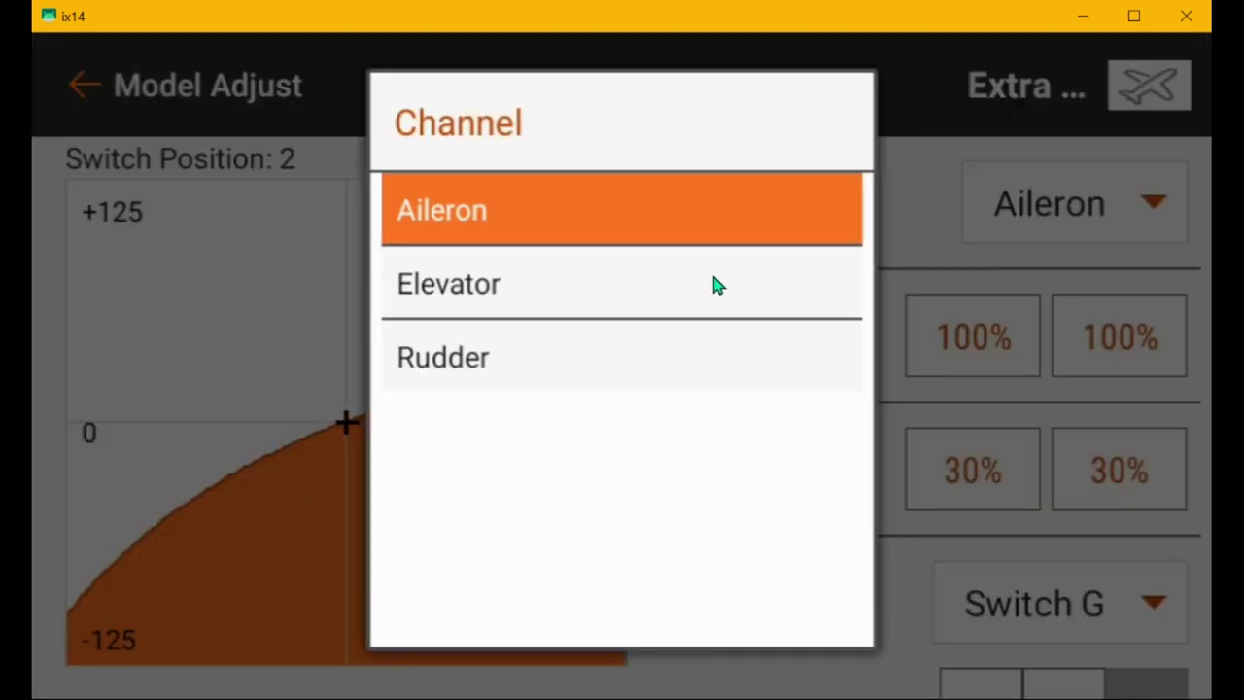
left_click(489, 286)
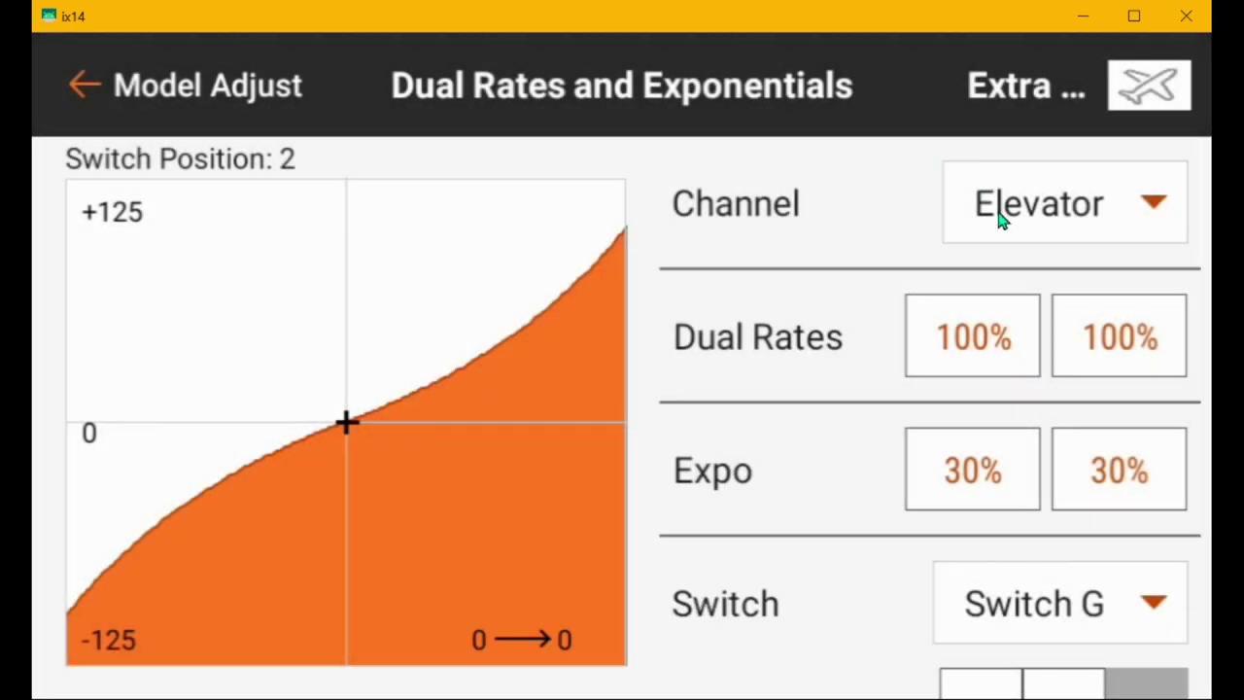
left_click(999, 217)
left_click(459, 358)
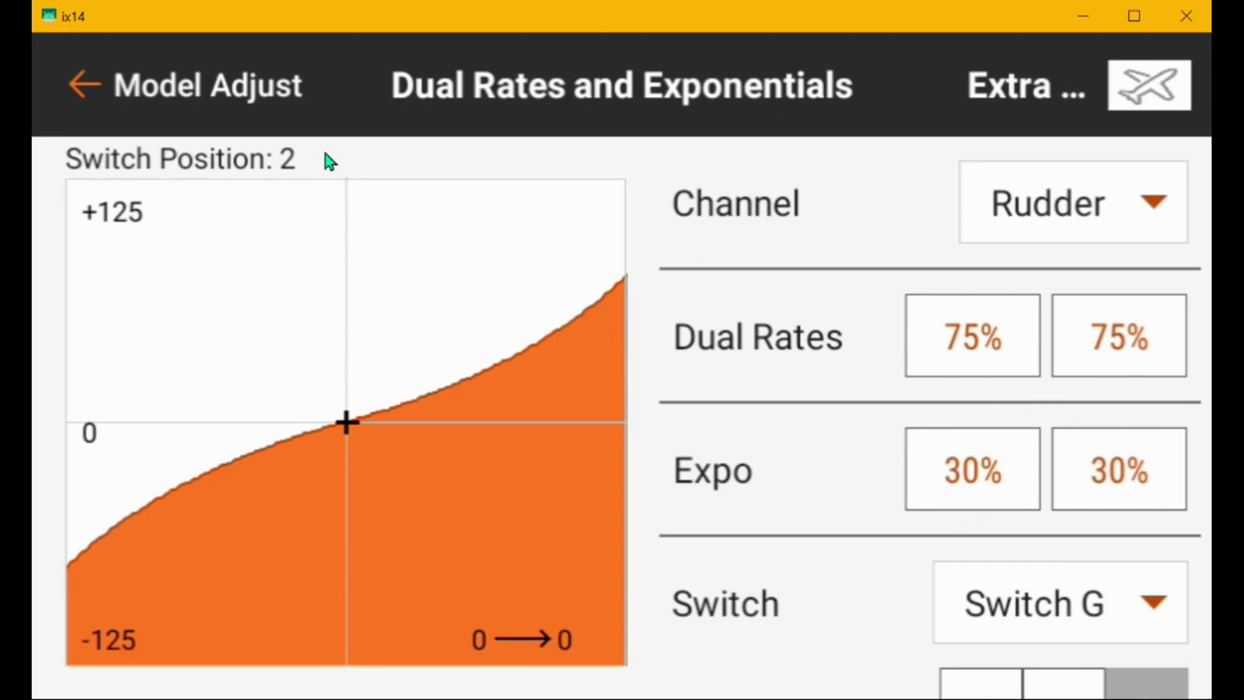
left_click(84, 85)
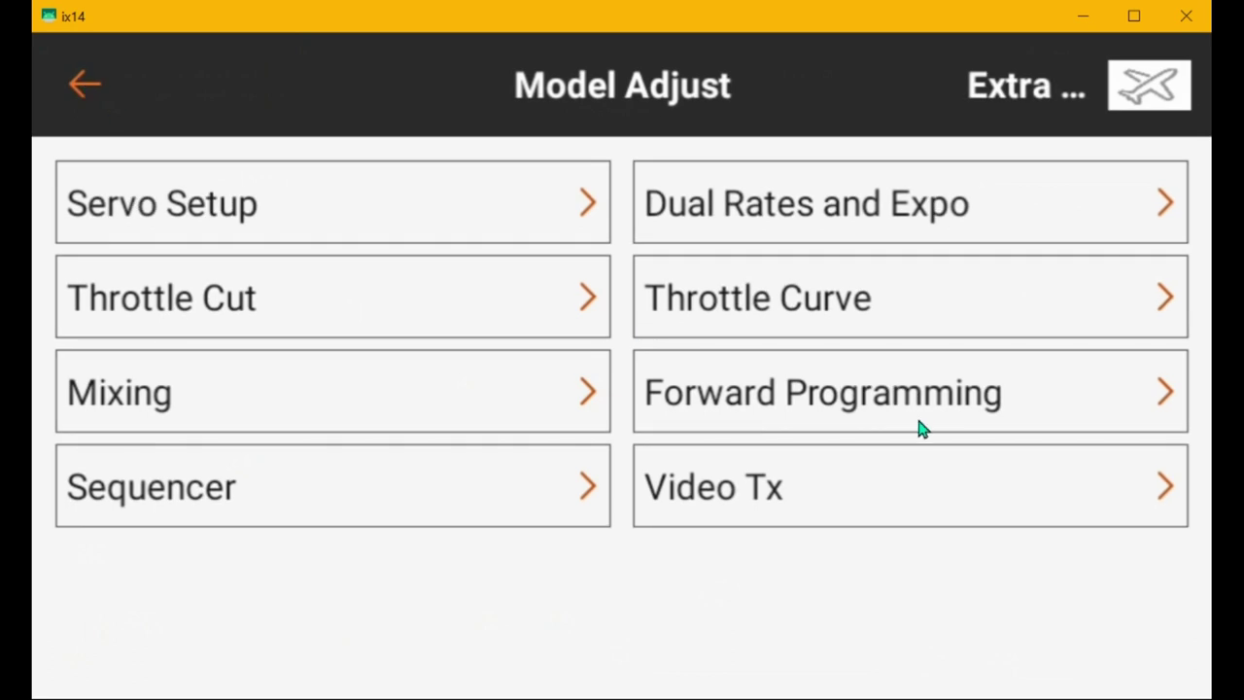
Step: Check the flight mode channel and its switch under Forward Programming's F-Mode Setup in Gyro Settings, and return to the Dashboard
left_click(814, 393)
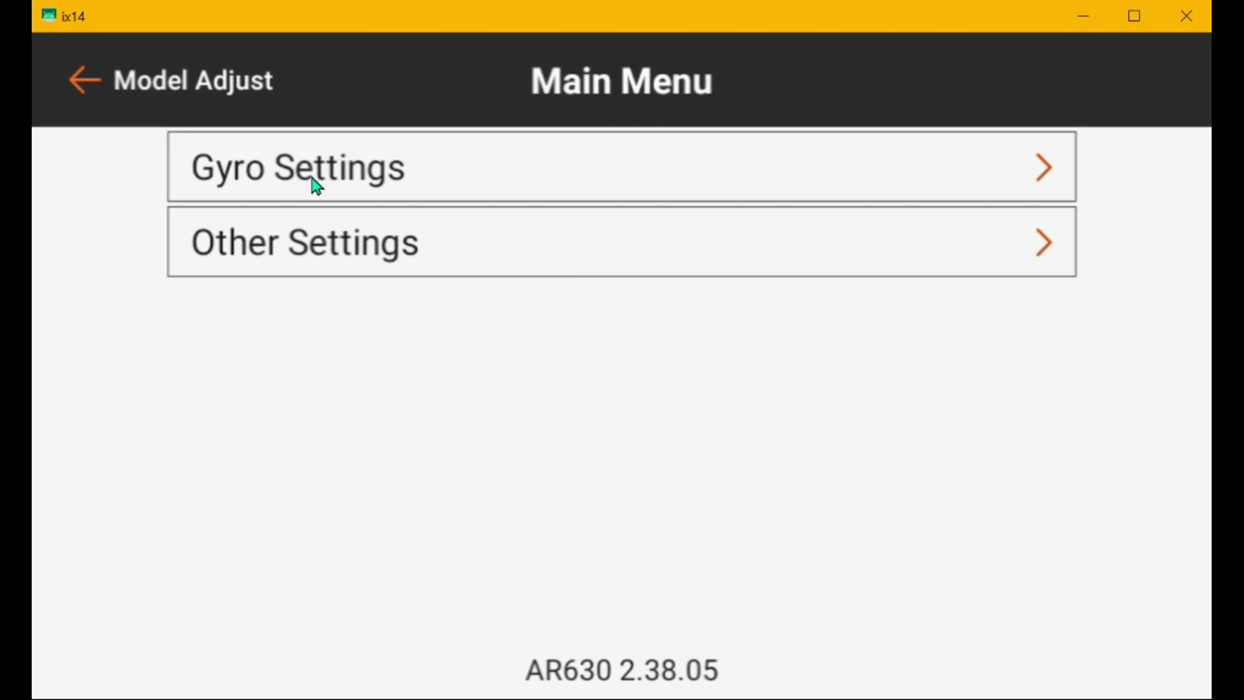
left_click(307, 179)
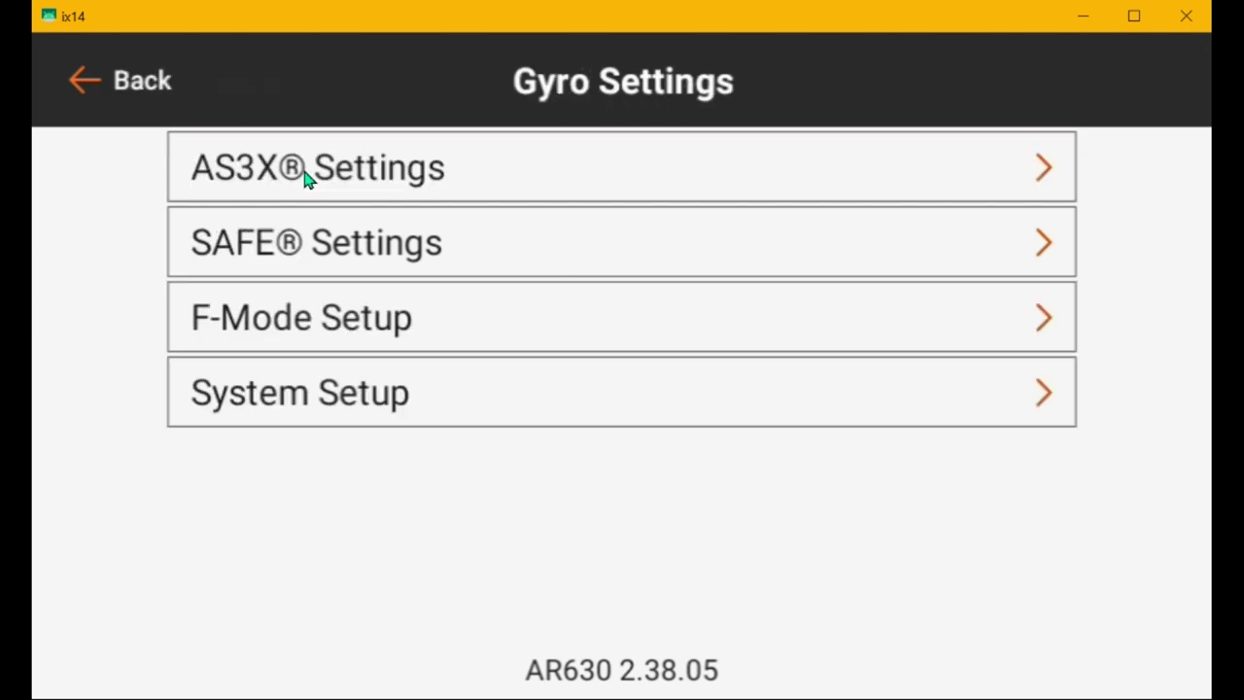
left_click(288, 321)
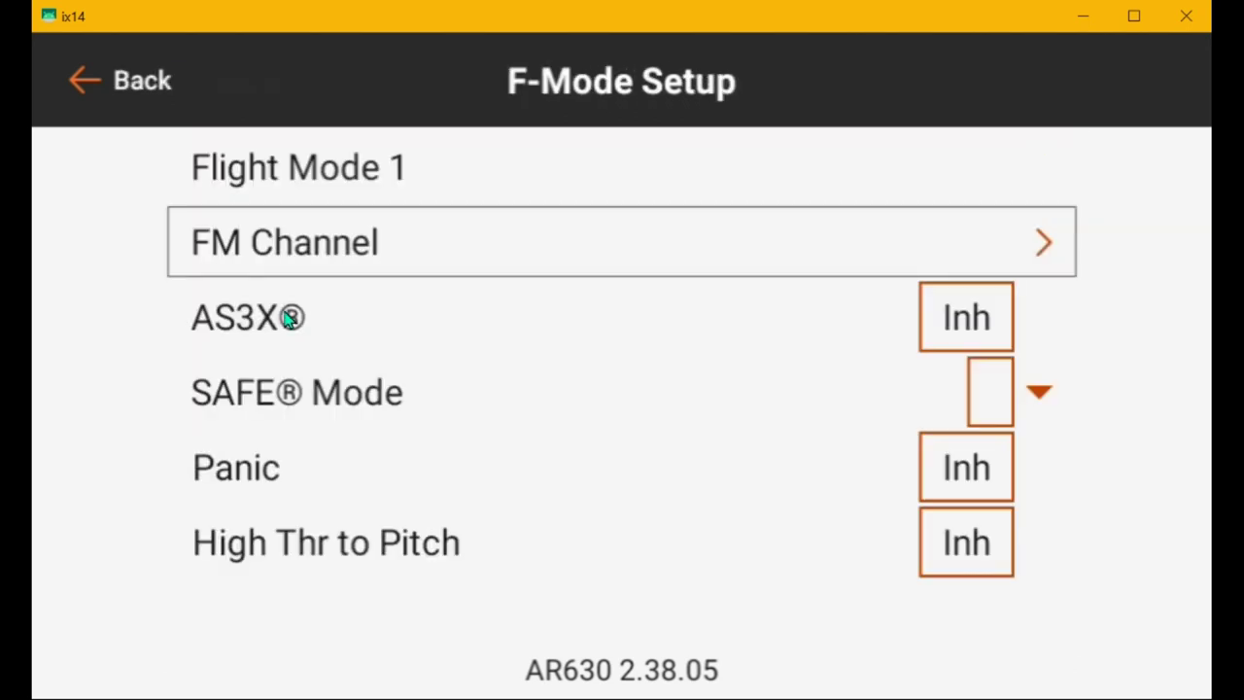
left_click(1046, 245)
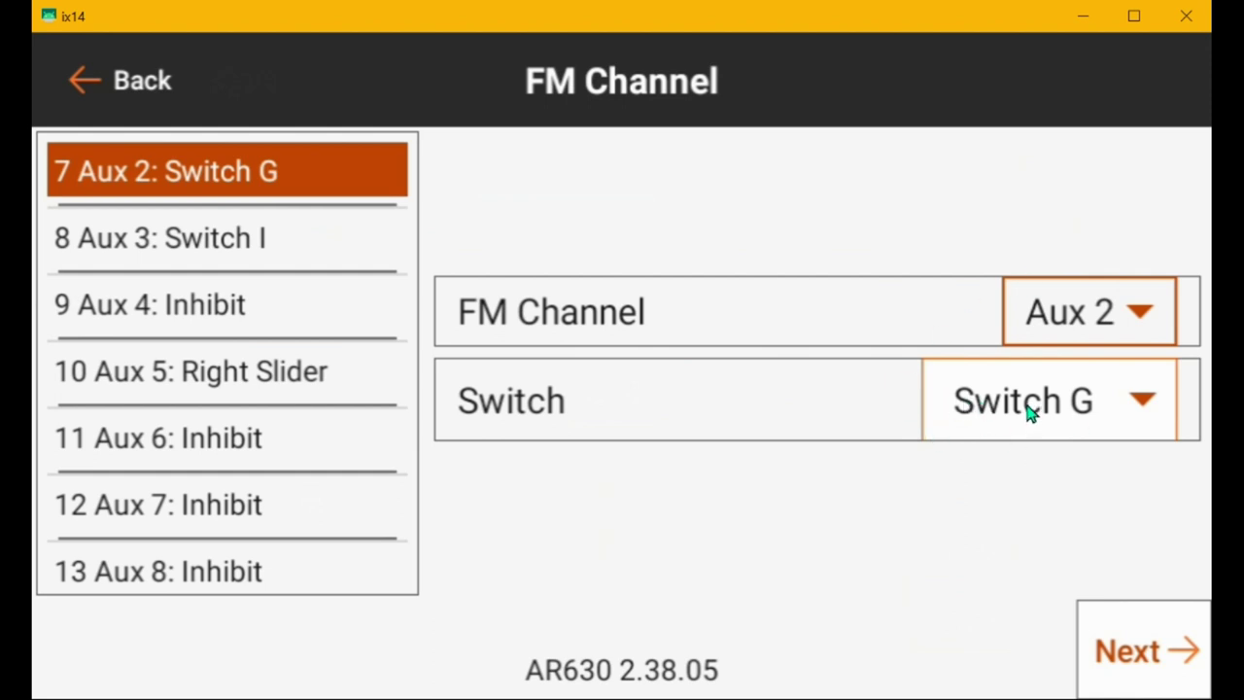
left_click(76, 78)
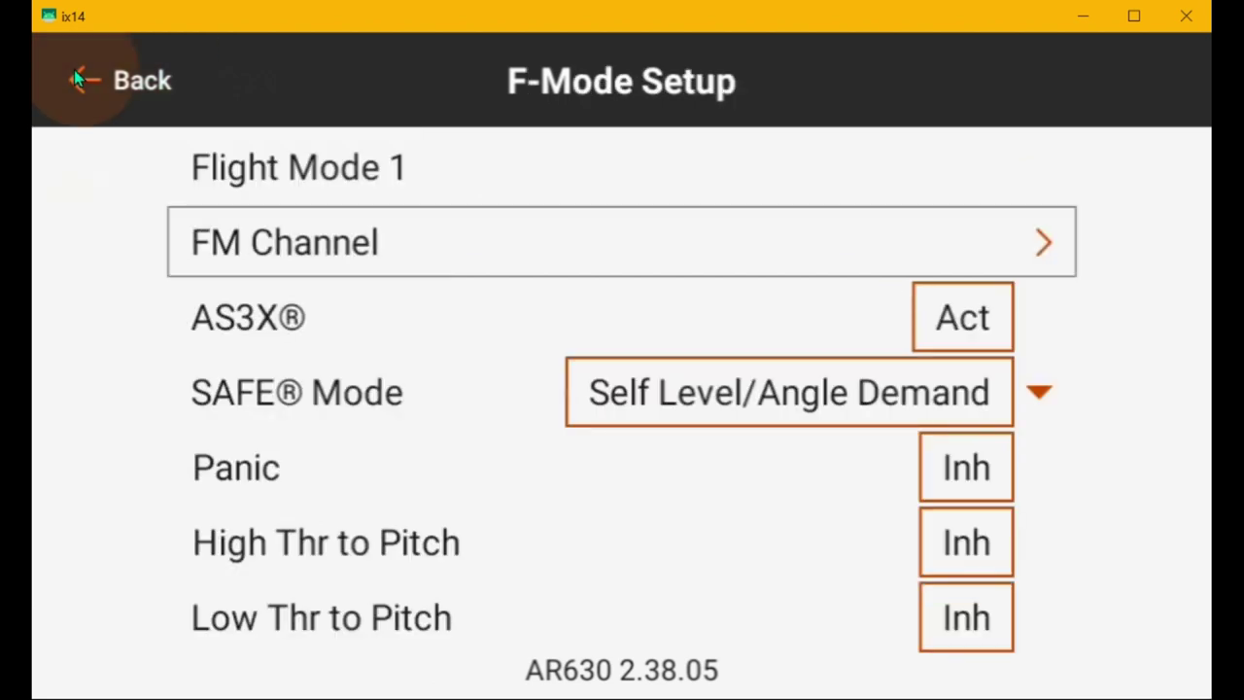
left_click(76, 78)
left_click(76, 78)
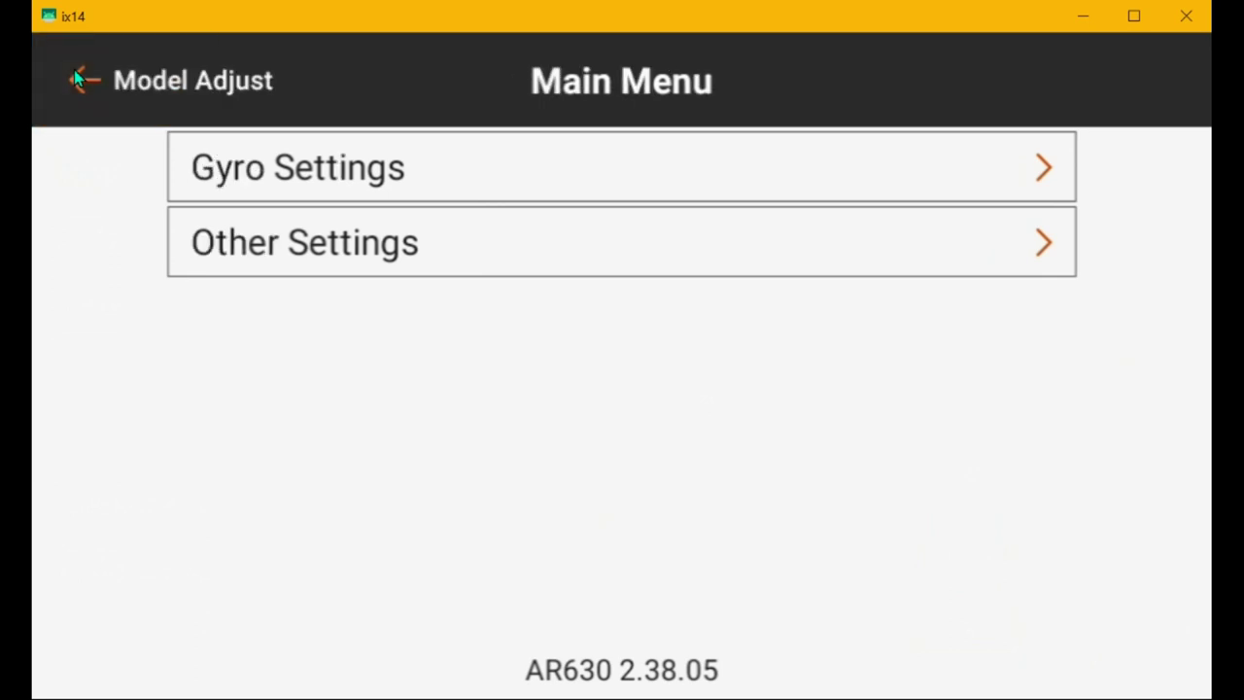
left_click(76, 78)
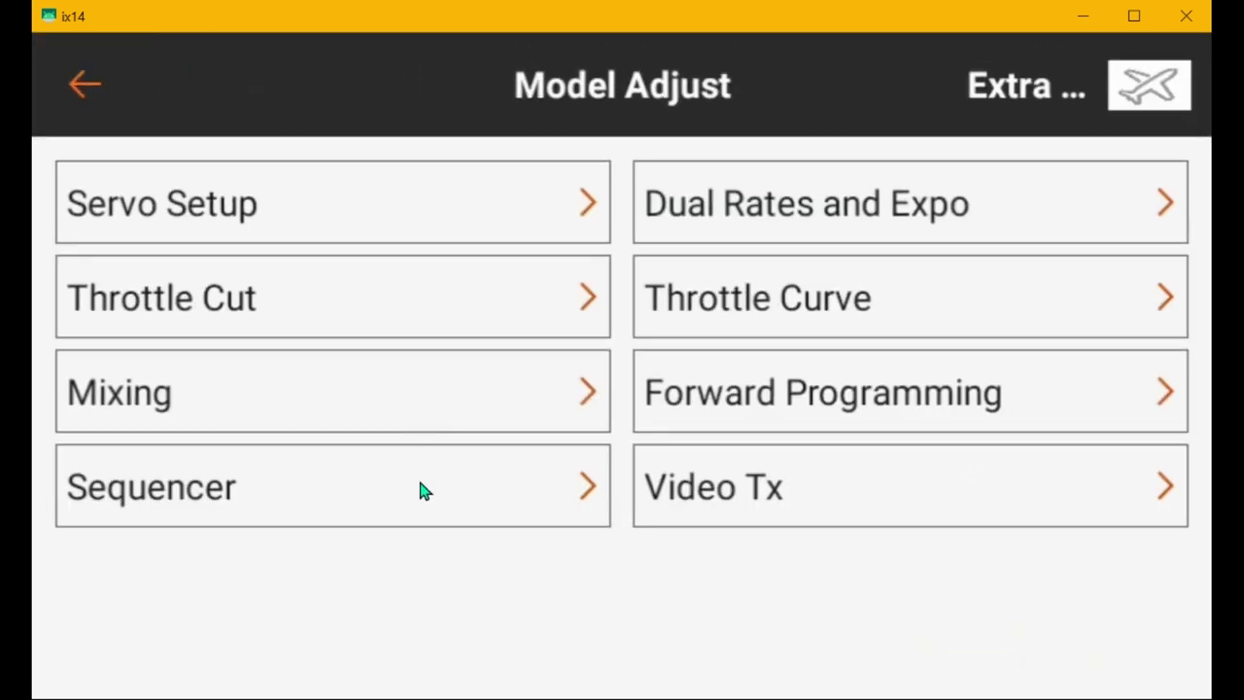
left_click(89, 89)
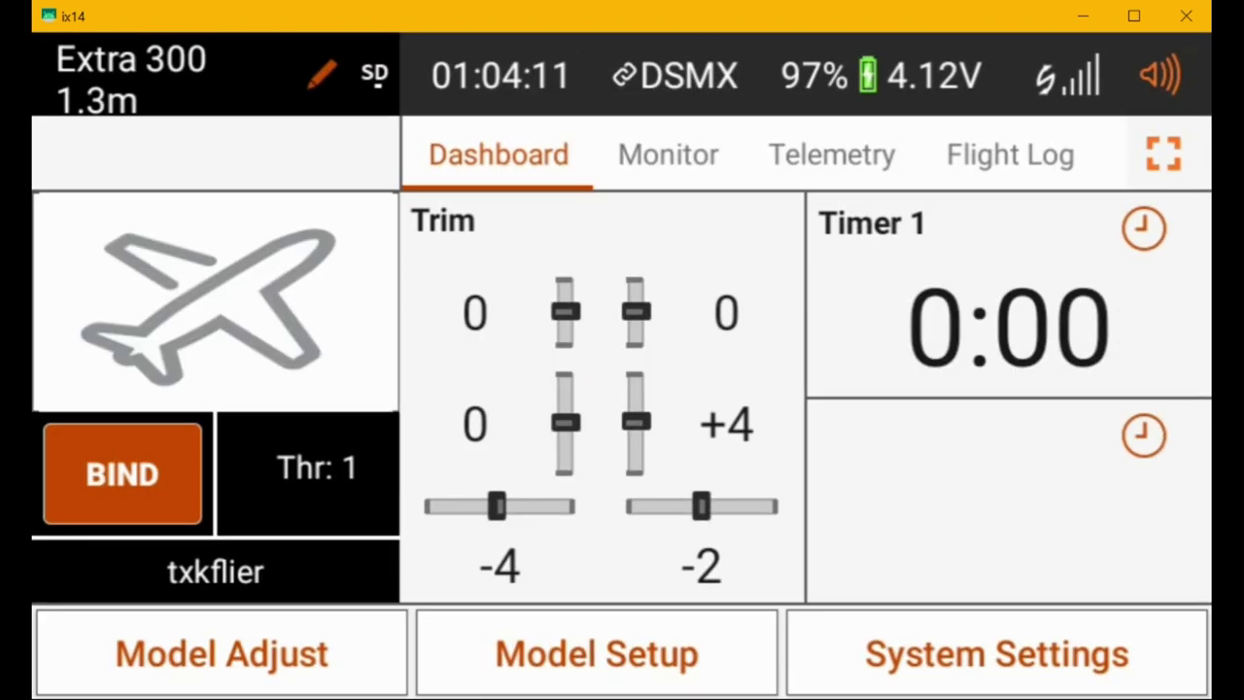